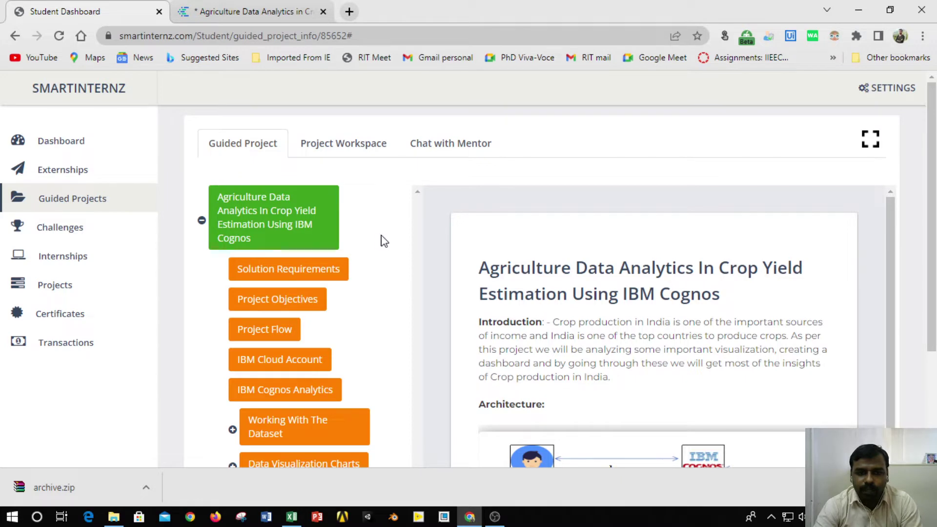
Look over the guided project's introduction and outline, and switch to the Cognos dashboard
{"action": "scroll", "coordinate": [389, 243], "scroll_direction": "down", "scroll_amount": 1}
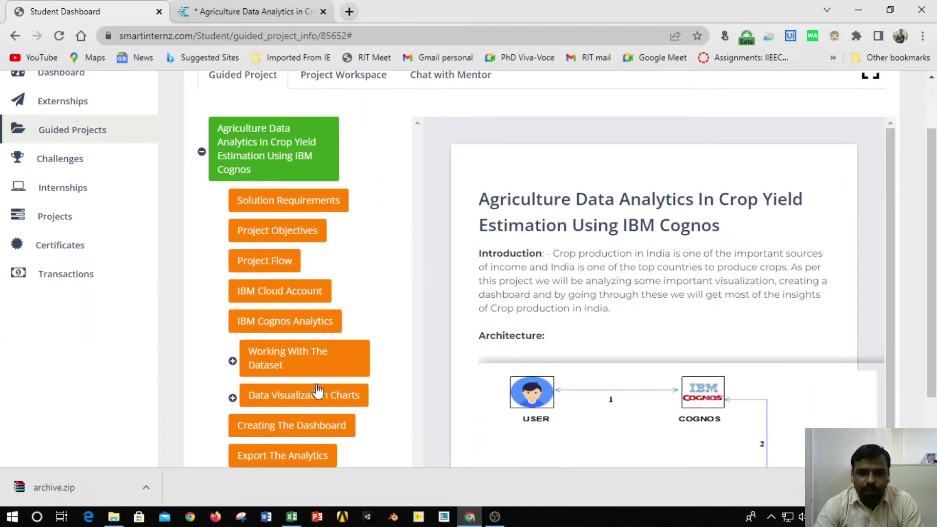
{"action": "scroll", "coordinate": [390, 338], "scroll_direction": "down", "scroll_amount": 1}
{"action": "scroll", "coordinate": [609, 308], "scroll_direction": "up", "scroll_amount": 2}
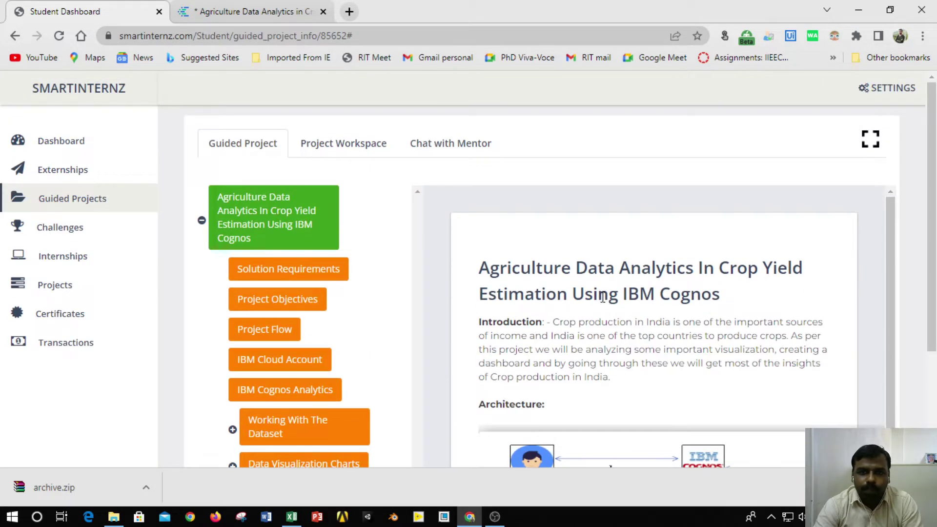
{"action": "left_click", "coordinate": [277, 11]}
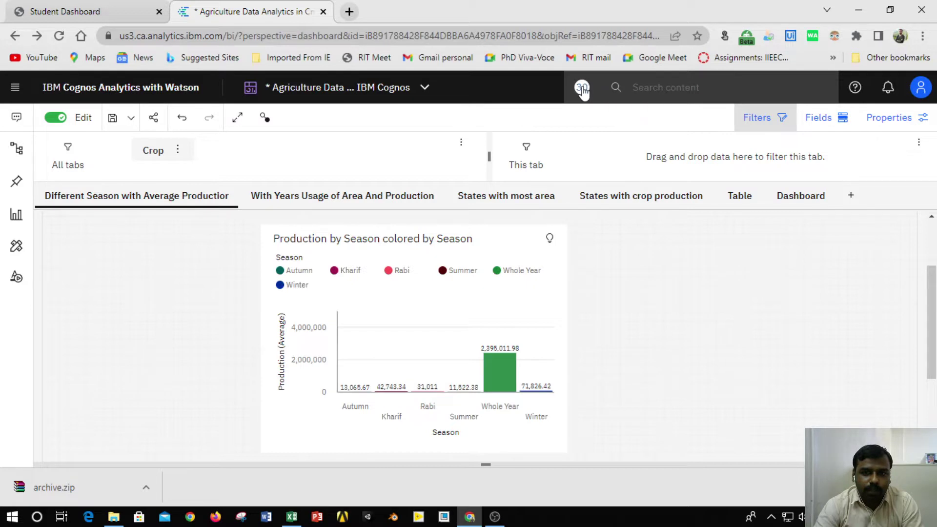
Examine the columns and rows of the crop_production worksheet in Excel
{"action": "left_click", "coordinate": [16, 93]}
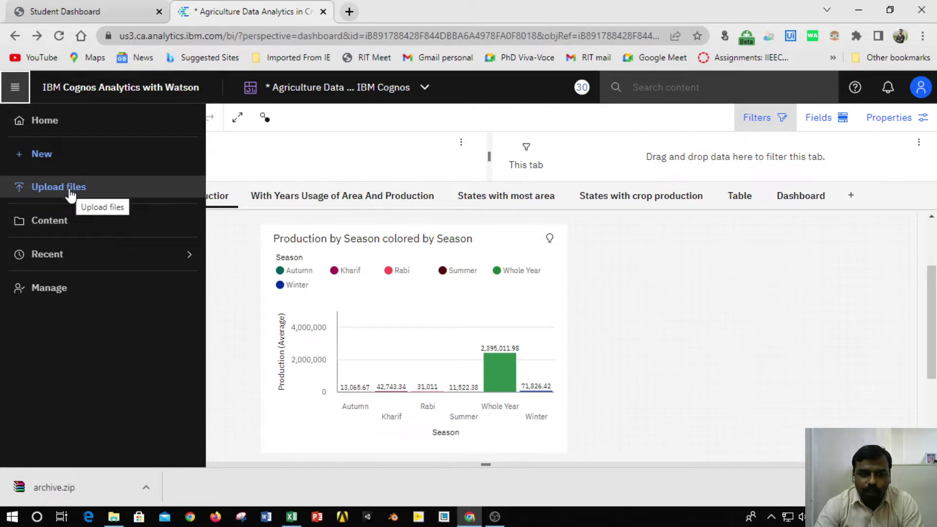
{"action": "left_click", "coordinate": [292, 517]}
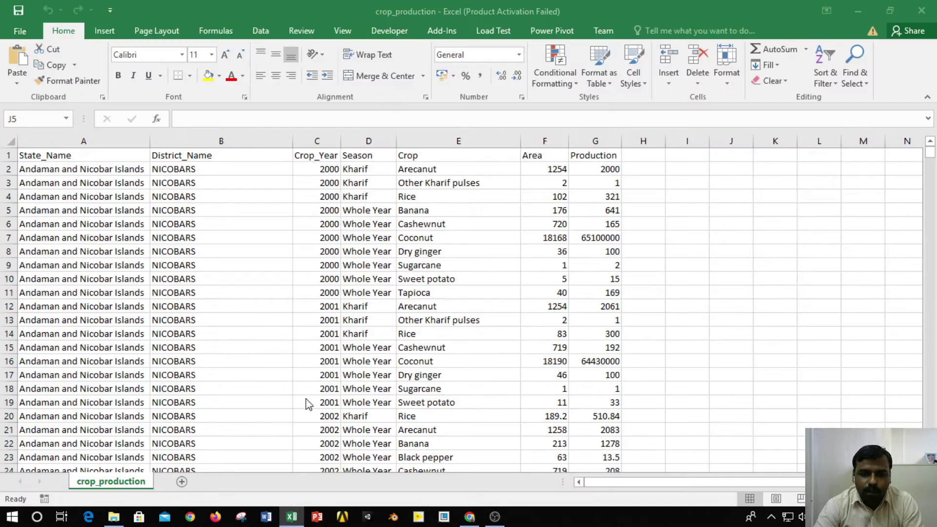
{"action": "left_click", "coordinate": [229, 350]}
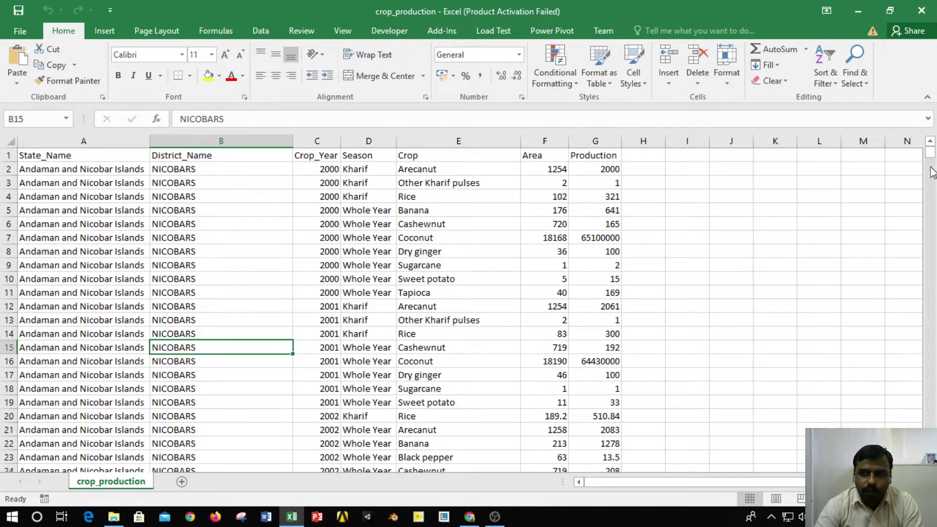
{"action": "mouse_move", "coordinate": [934, 157]}
{"action": "left_mouse_down"}
{"action": "mouse_move", "coordinate": [933, 234]}
{"action": "mouse_move", "coordinate": [934, 146]}
{"action": "left_mouse_up"}
Return to the Cognos dashboard, open the file upload dialog and dismiss it without choosing a file
{"action": "left_click", "coordinate": [858, 11]}
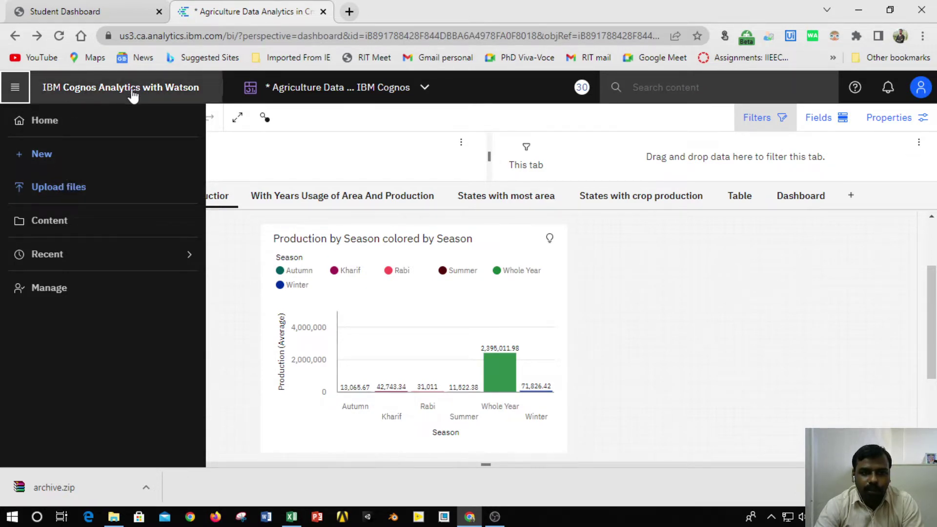
{"action": "left_click", "coordinate": [59, 187]}
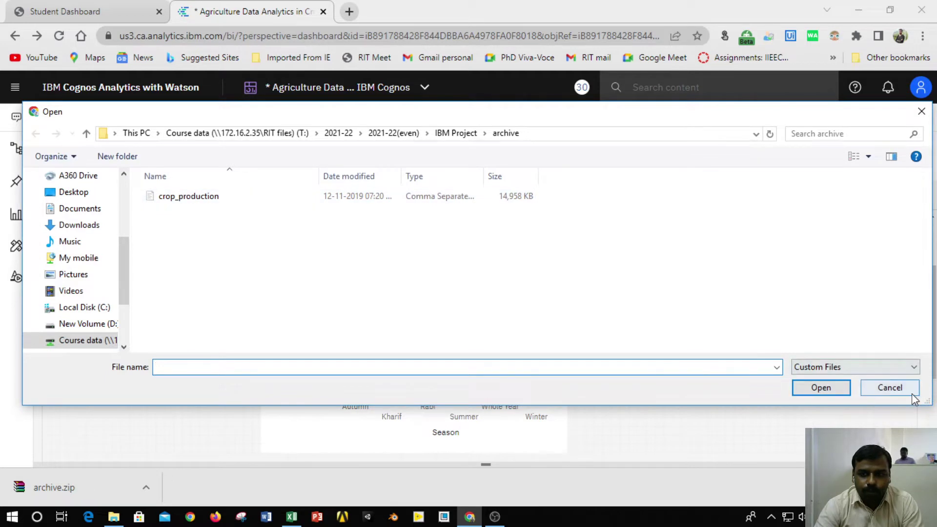
{"action": "left_click", "coordinate": [905, 390]}
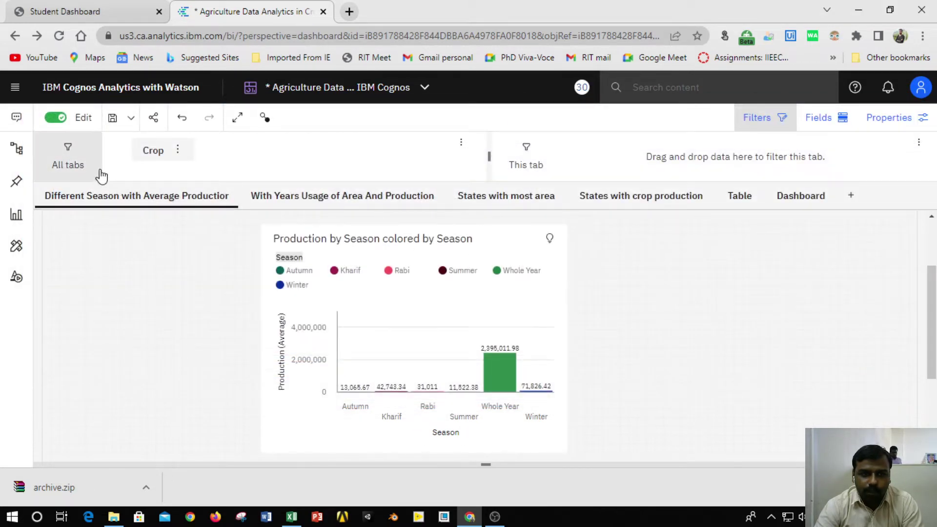
Examine the fields of the crop_production.csv source and the available system visualizations
{"action": "left_click", "coordinate": [17, 150]}
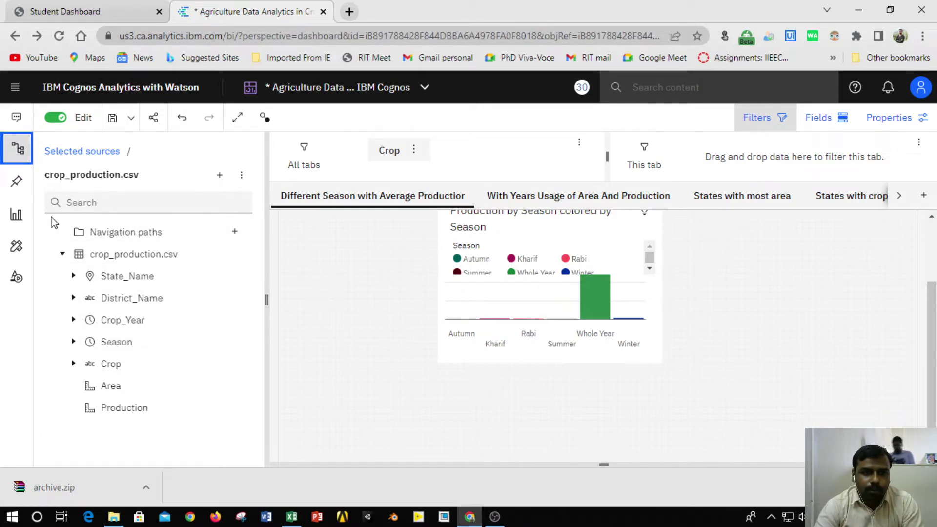
{"action": "left_click", "coordinate": [17, 215]}
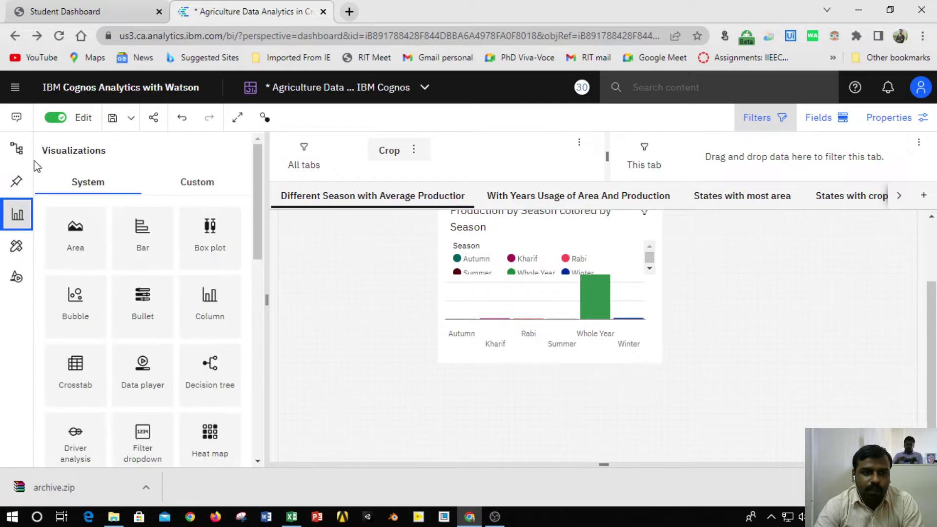
{"action": "left_click", "coordinate": [17, 248]}
{"action": "left_click", "coordinate": [17, 278]}
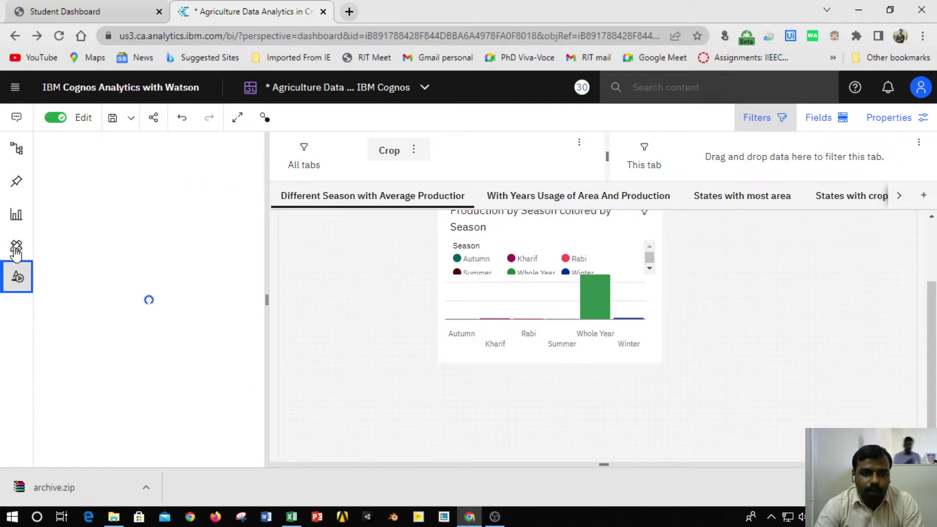
{"action": "left_click", "coordinate": [18, 217]}
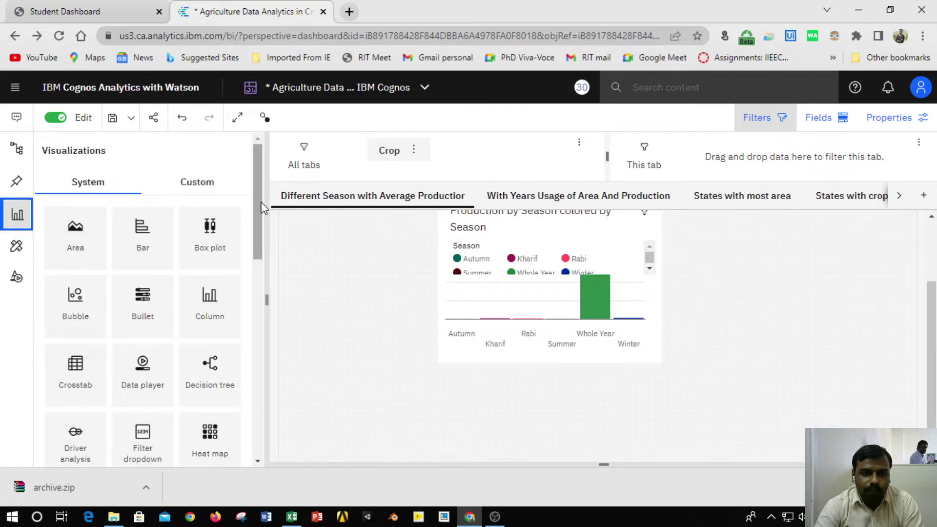
{"action": "mouse_move", "coordinate": [260, 203]}
{"action": "left_mouse_down"}
{"action": "mouse_move", "coordinate": [266, 317]}
{"action": "mouse_move", "coordinate": [262, 205]}
{"action": "left_mouse_up"}
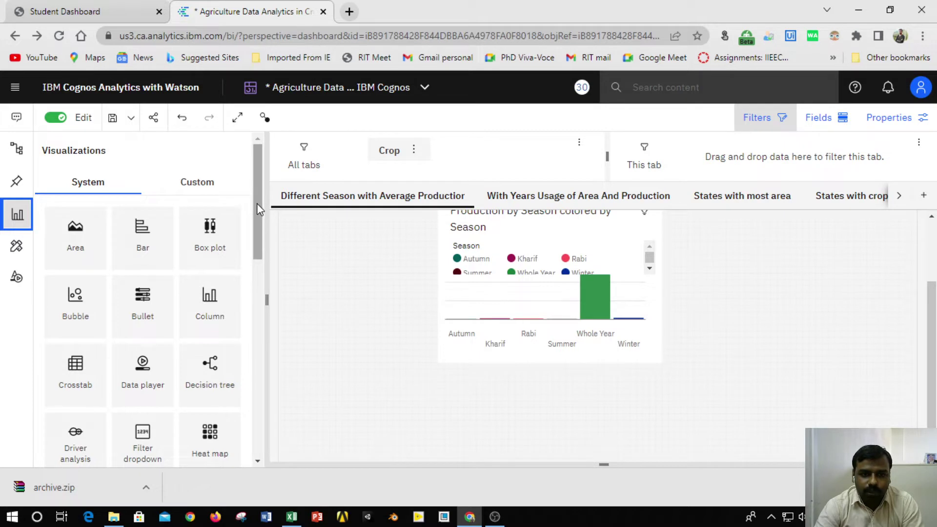
{"action": "mouse_move", "coordinate": [257, 248]}
{"action": "left_mouse_down"}
{"action": "mouse_move", "coordinate": [268, 397]}
{"action": "mouse_move", "coordinate": [256, 229]}
{"action": "left_mouse_up"}
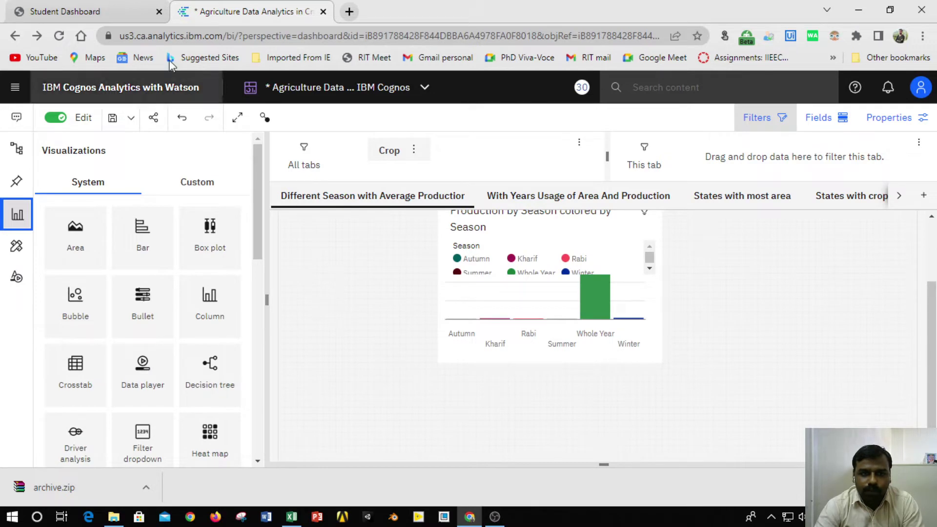
Review the subtopics under Working With The Dataset and Data Visualization Charts in the guided project
{"action": "left_click", "coordinate": [87, 14]}
{"action": "scroll", "coordinate": [346, 315], "scroll_direction": "down", "scroll_amount": 1}
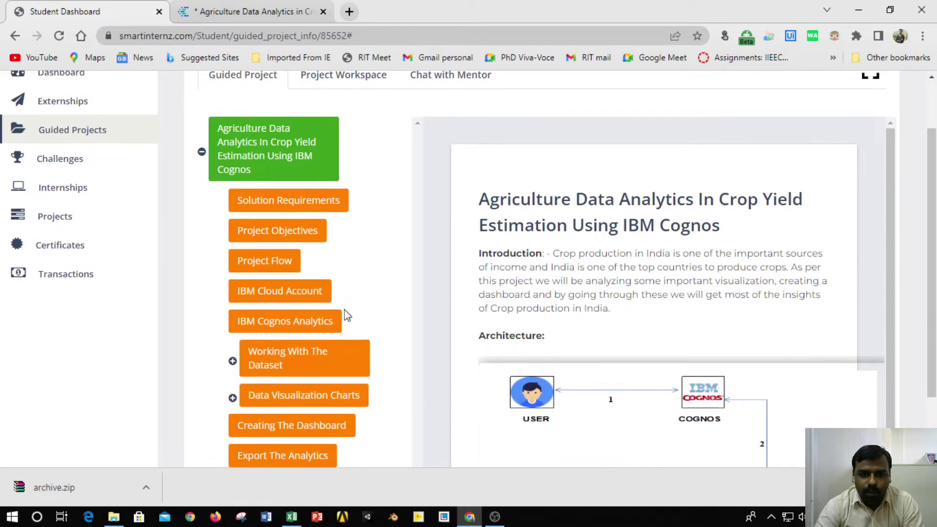
{"action": "scroll", "coordinate": [394, 331], "scroll_direction": "down", "scroll_amount": 1}
{"action": "left_click", "coordinate": [307, 305]}
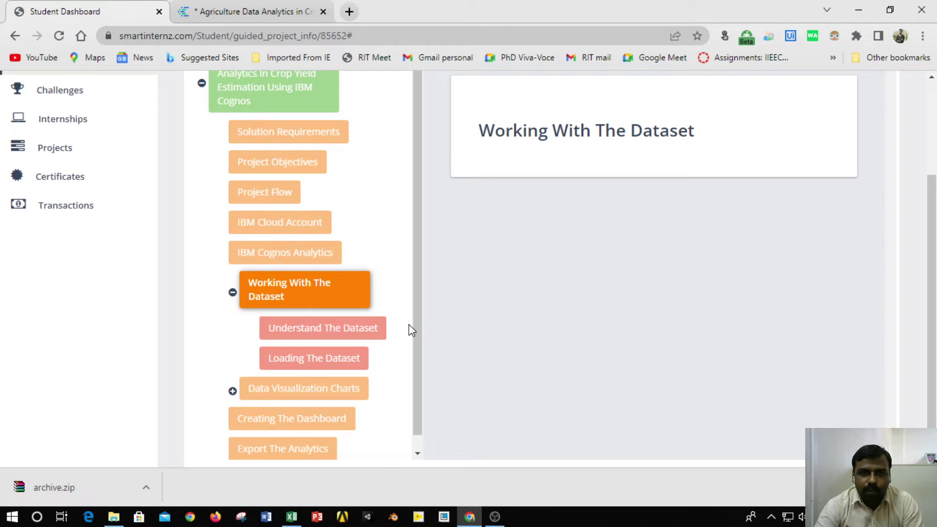
{"action": "left_click", "coordinate": [335, 389]}
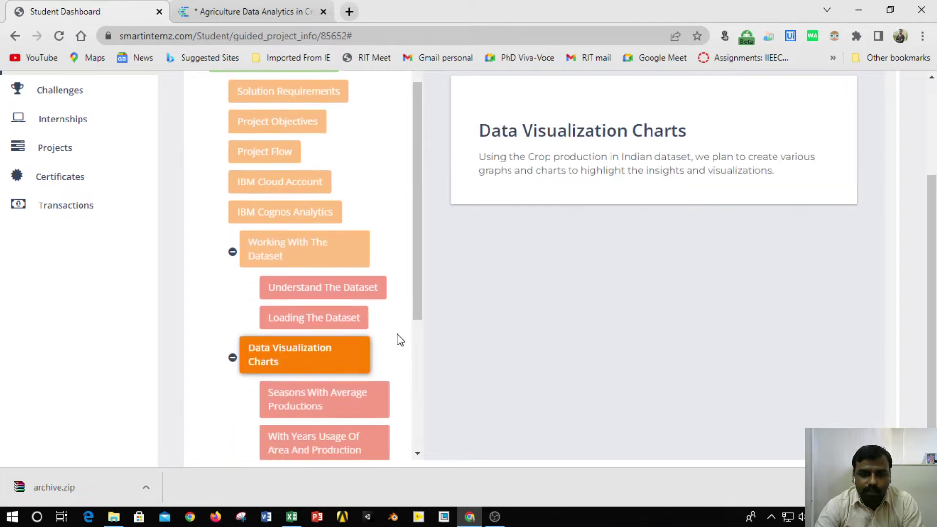
{"action": "scroll", "coordinate": [399, 340], "scroll_direction": "down", "scroll_amount": 3}
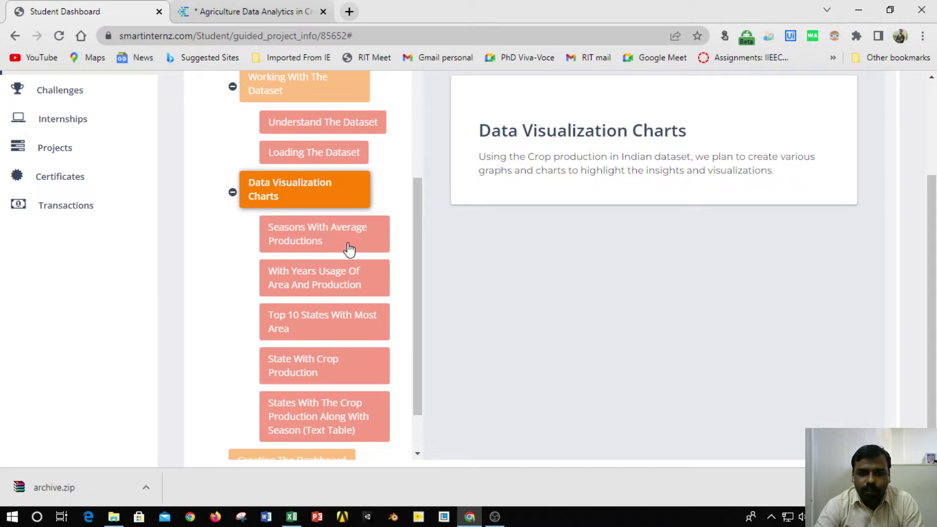
{"action": "scroll", "coordinate": [356, 249], "scroll_direction": "down", "scroll_amount": 2}
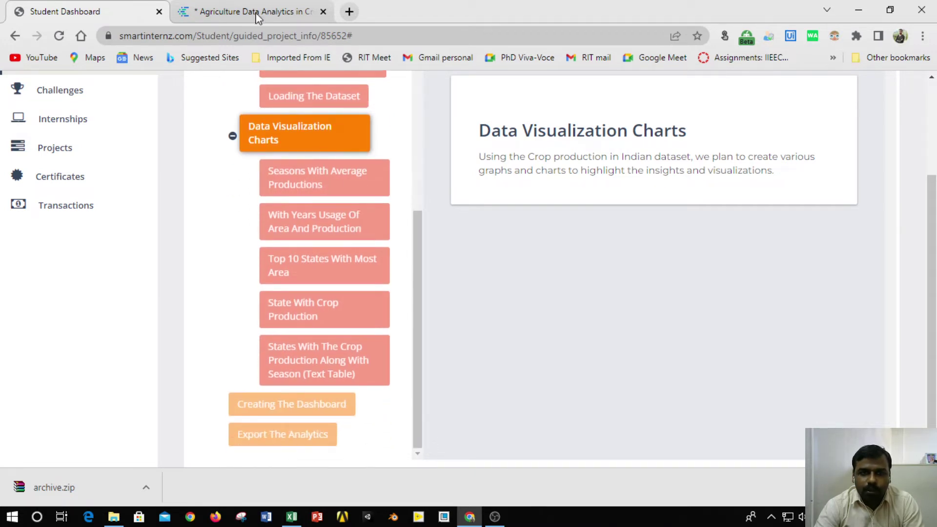
Switch back to the Cognos dashboard and enlarge the Production by Season chart from its lower-right corner
{"action": "left_click", "coordinate": [243, 9]}
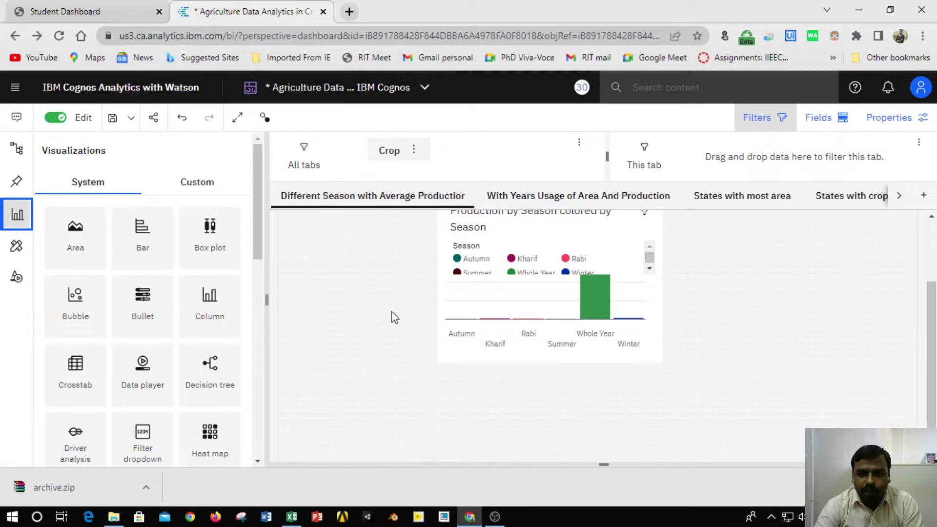
{"action": "left_click", "coordinate": [657, 364]}
{"action": "left_click_drag", "start_coordinate": [662, 377], "coordinate": [754, 431]}
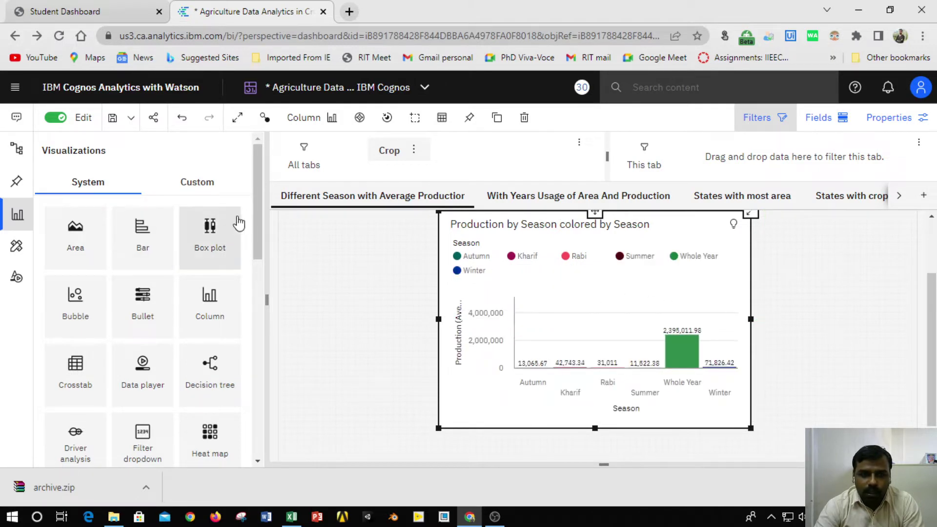
Add an empty Column visualization beside the Production by Season chart on the first dashboard tab
{"action": "mouse_move", "coordinate": [258, 219]}
{"action": "left_mouse_down"}
{"action": "mouse_move", "coordinate": [263, 251]}
{"action": "mouse_move", "coordinate": [259, 222]}
{"action": "left_mouse_up"}
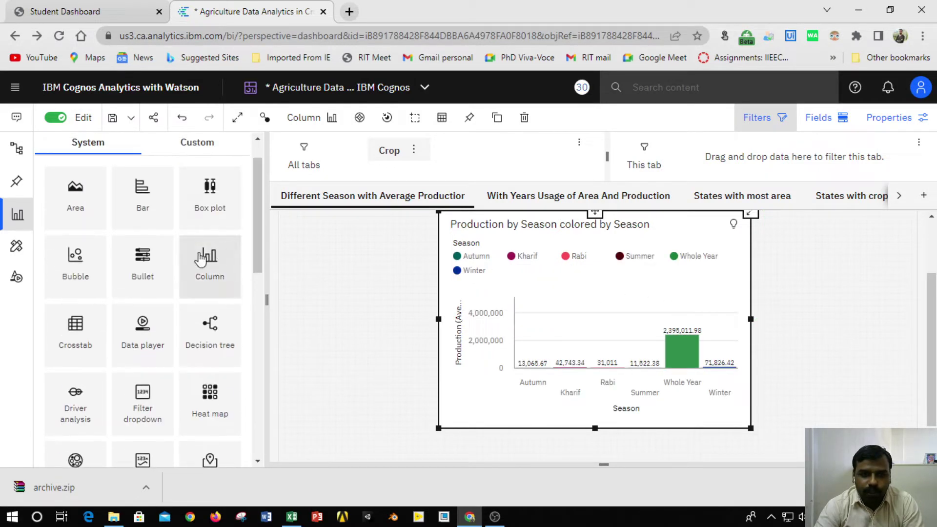
{"action": "left_click_drag", "start_coordinate": [210, 266], "coordinate": [294, 276]}
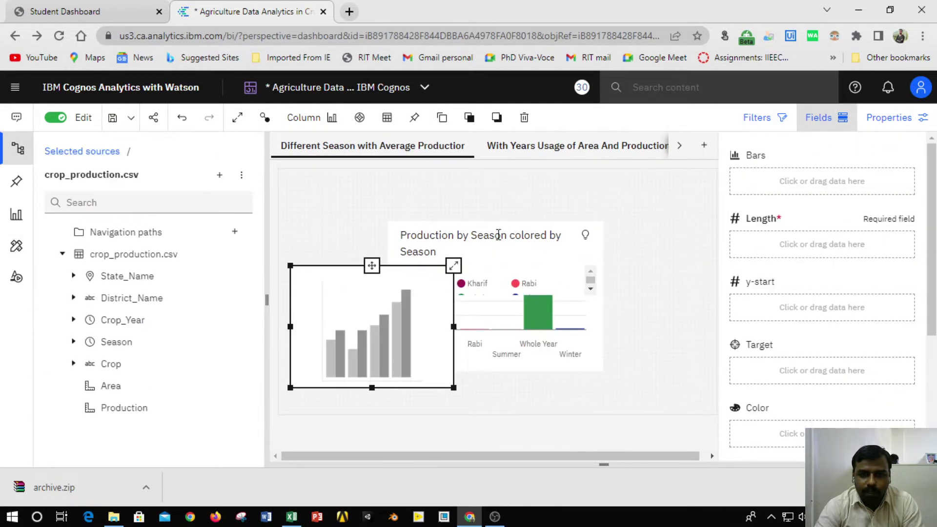
Move the Production by Season chart to the right on the canvas and widen it toward the empty column chart
{"action": "left_click", "coordinate": [509, 233]}
{"action": "left_click_drag", "start_coordinate": [493, 218], "coordinate": [584, 205]}
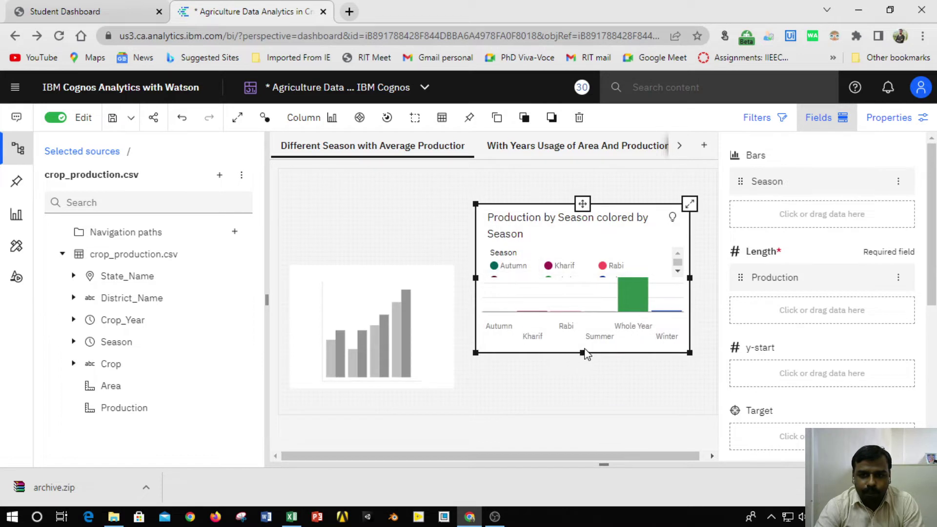
{"action": "left_click_drag", "start_coordinate": [476, 277], "coordinate": [388, 278]}
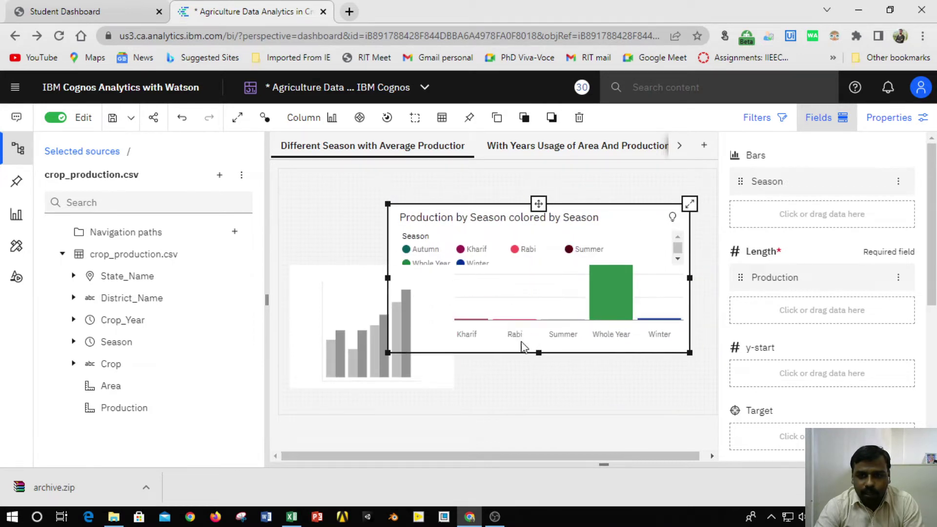
{"action": "left_click_drag", "start_coordinate": [539, 204], "coordinate": [561, 188]}
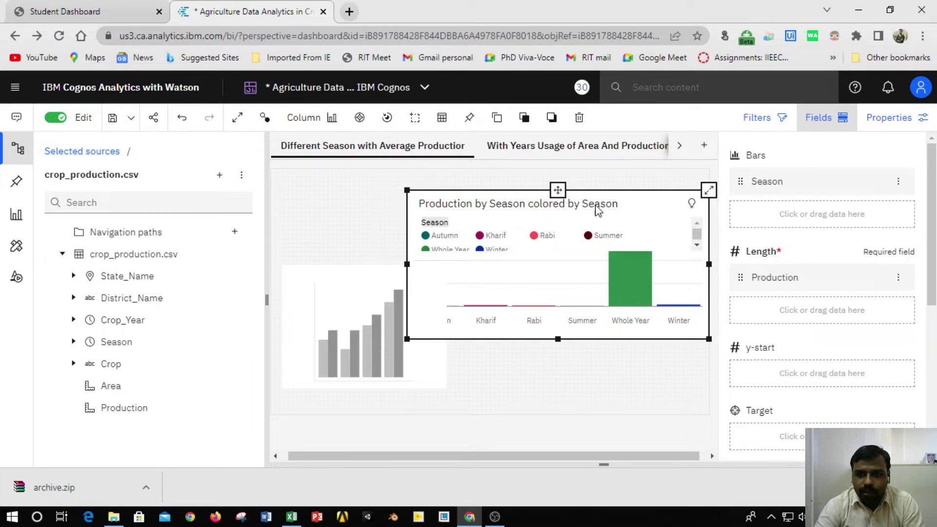
{"action": "mouse_move", "coordinate": [560, 190]}
{"action": "left_mouse_down"}
{"action": "mouse_move", "coordinate": [593, 203]}
{"action": "mouse_move", "coordinate": [561, 204]}
{"action": "left_mouse_up"}
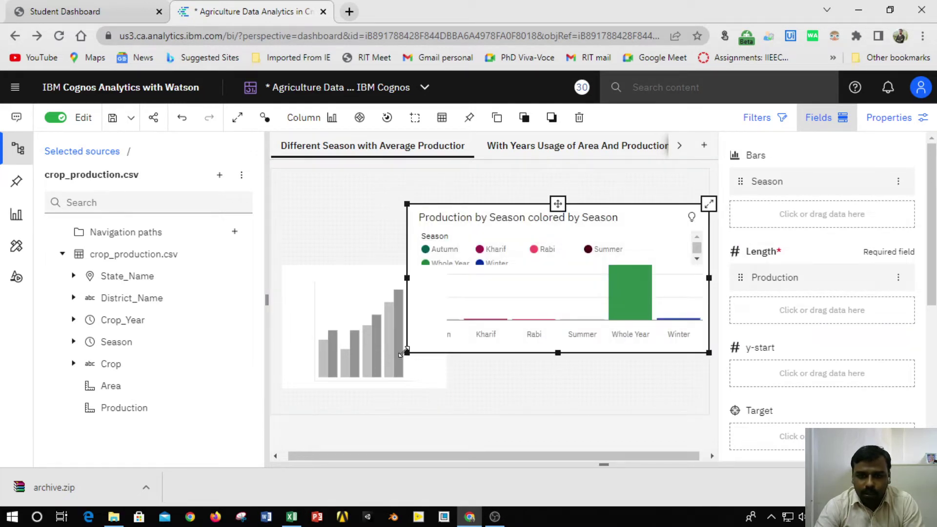
Move the empty column chart to the canvas's lower-left corner and enlarge the Production by Season chart toward the upper left
{"action": "left_click_drag", "start_coordinate": [386, 383], "coordinate": [466, 337]}
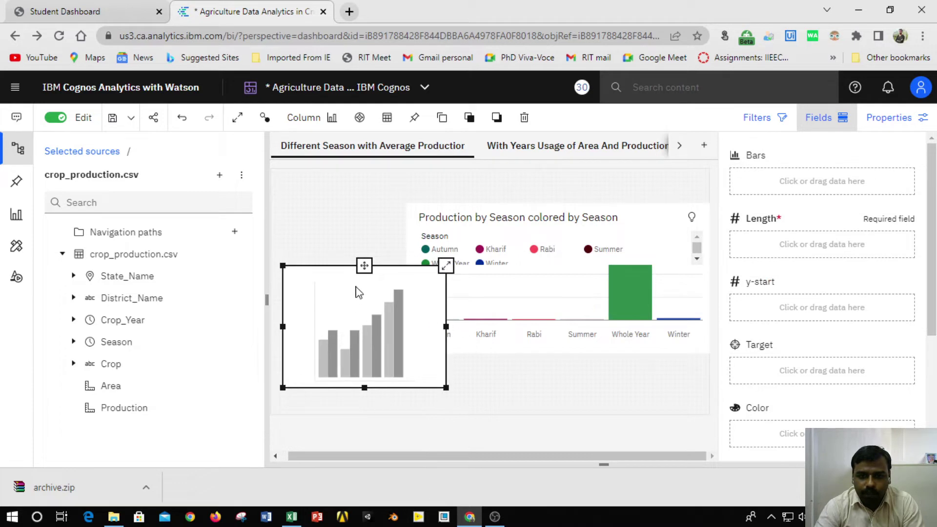
{"action": "left_click_drag", "start_coordinate": [364, 265], "coordinate": [360, 292]}
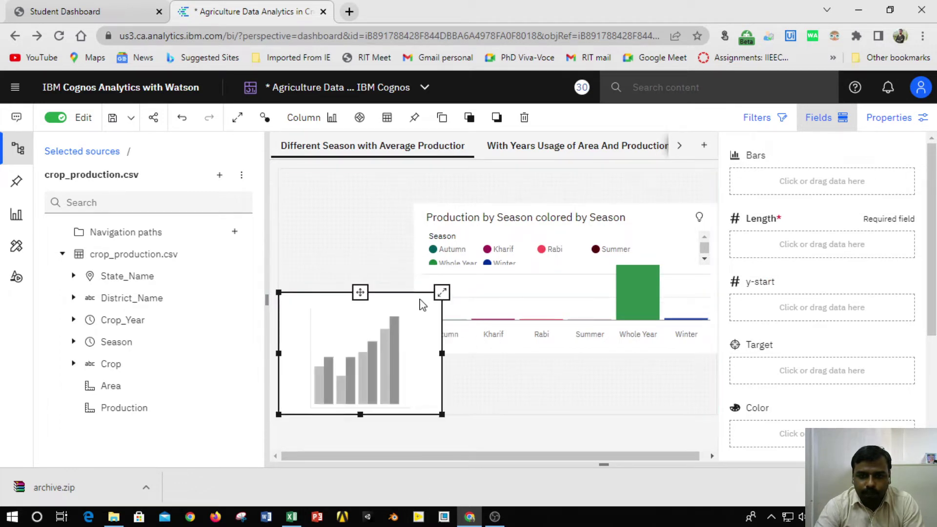
{"action": "left_click", "coordinate": [462, 239]}
{"action": "left_click", "coordinate": [421, 224]}
{"action": "left_click_drag", "start_coordinate": [412, 196], "coordinate": [316, 173]}
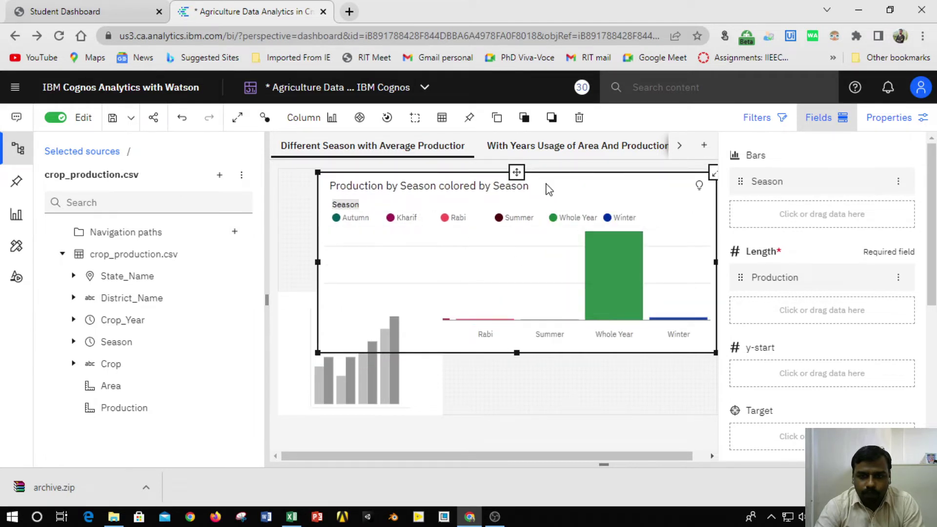
{"action": "mouse_move", "coordinate": [517, 171]}
{"action": "left_mouse_down"}
{"action": "mouse_move", "coordinate": [645, 189]}
{"action": "mouse_move", "coordinate": [510, 186]}
{"action": "left_mouse_up"}
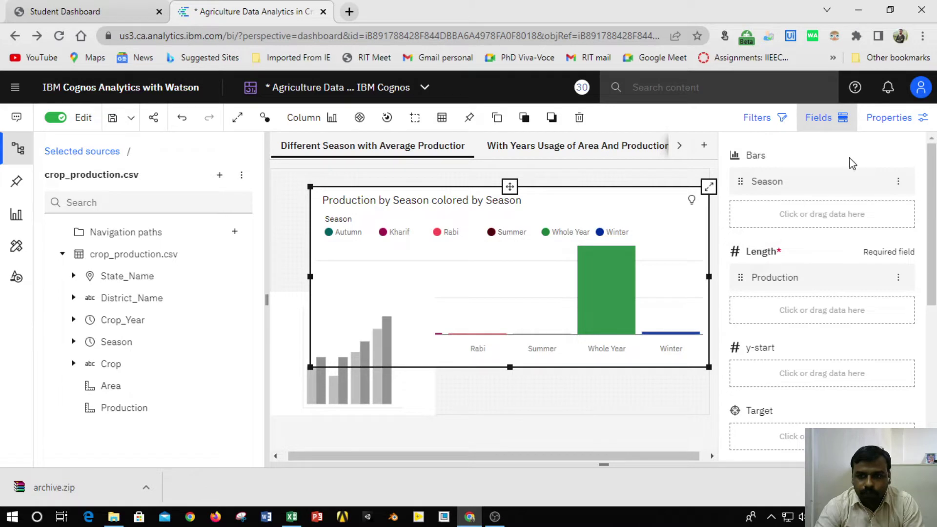
Hide the Fields pane and delete the empty column visualization from the canvas
{"action": "left_click", "coordinate": [836, 119]}
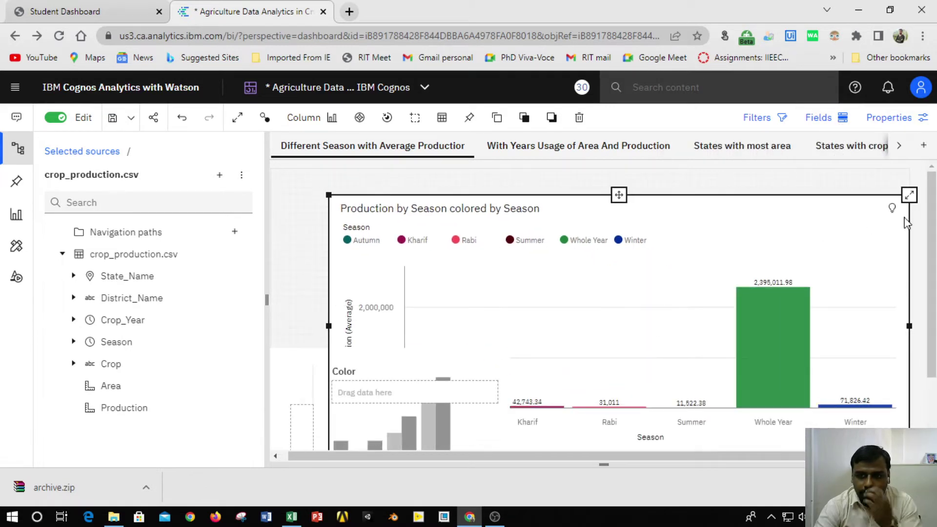
{"action": "left_click", "coordinate": [285, 359]}
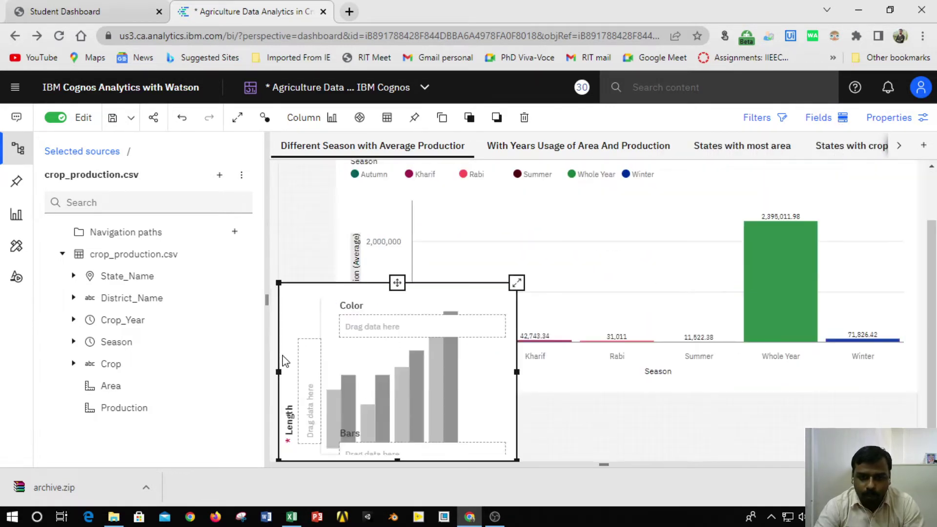
{"action": "key", "text": "Delete"}
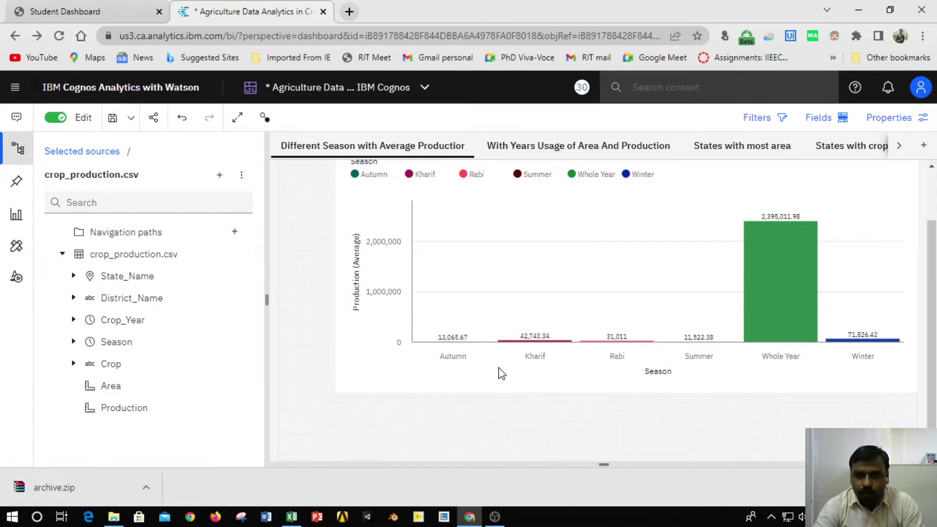
Show the field assignments of the Production by Season chart and enlarge the chart toward the canvas's lower-left corner
{"action": "left_click", "coordinate": [481, 388]}
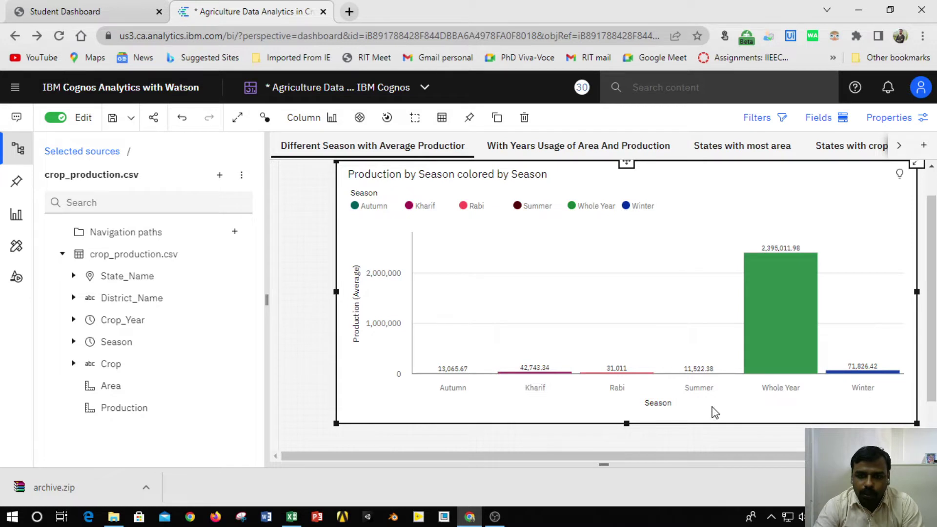
{"action": "left_click", "coordinate": [842, 121]}
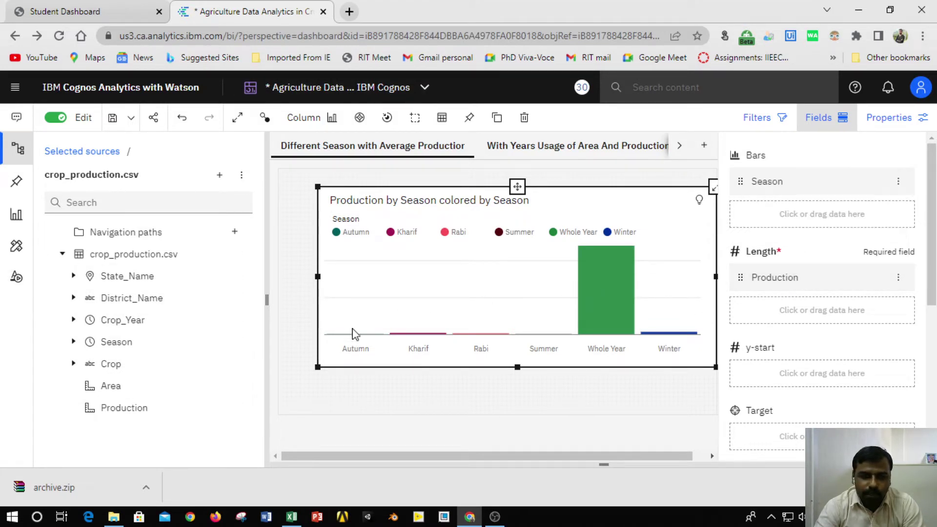
{"action": "left_click_drag", "start_coordinate": [131, 409], "coordinate": [131, 349]}
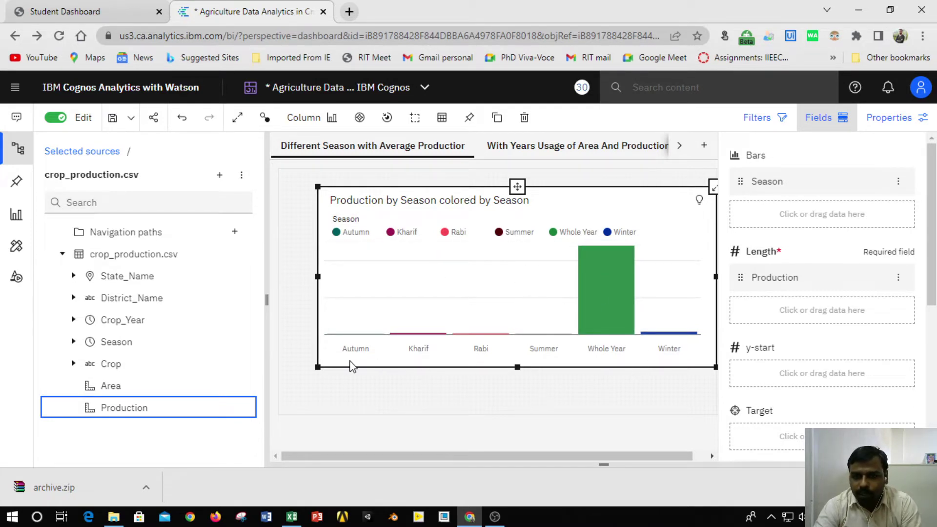
{"action": "left_click_drag", "start_coordinate": [316, 368], "coordinate": [290, 402]}
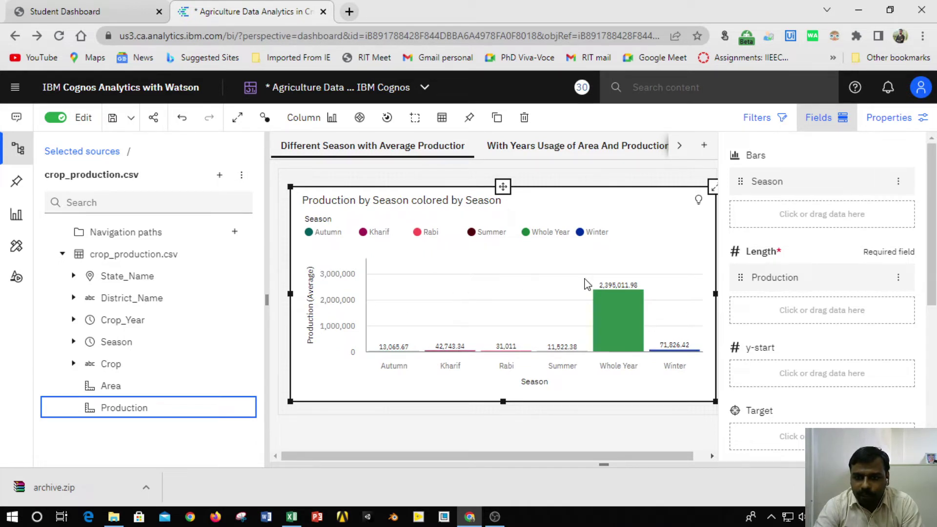
Try summarizing the chart's Production field by Sum and return it to Average
{"action": "left_click", "coordinate": [900, 282]}
{"action": "mouse_move", "coordinate": [903, 211]}
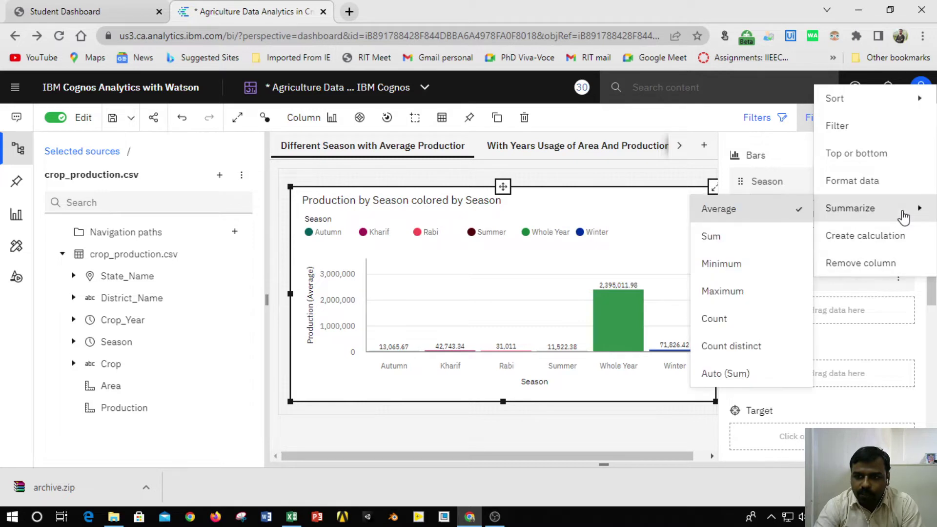
{"action": "left_click", "coordinate": [737, 241]}
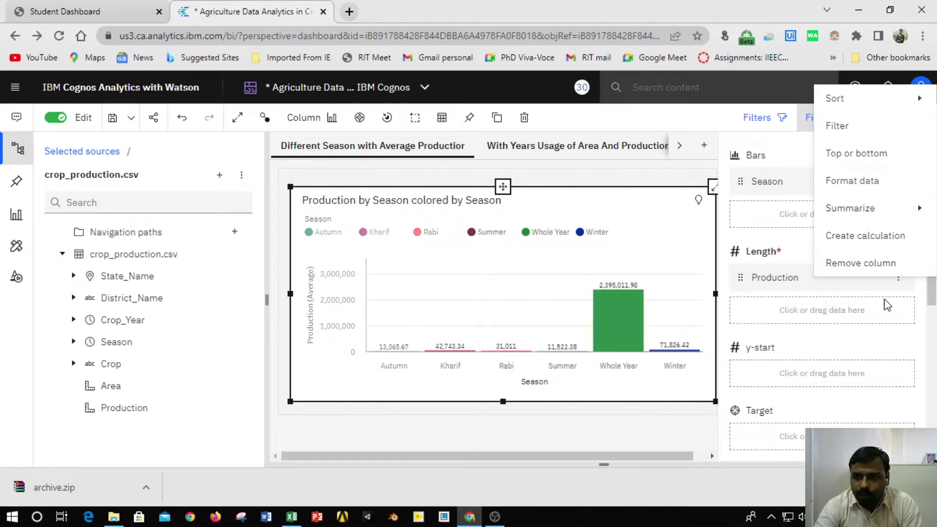
{"action": "mouse_move", "coordinate": [887, 210]}
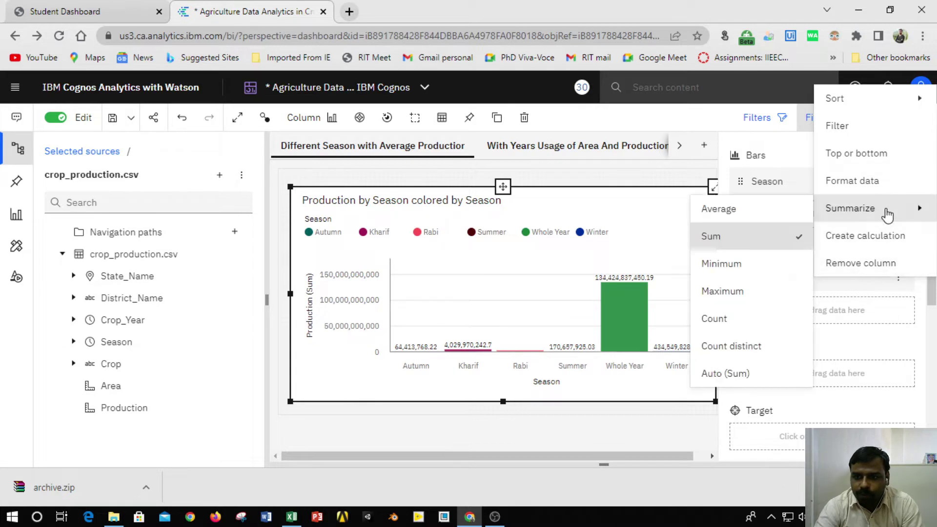
{"action": "left_click", "coordinate": [719, 211]}
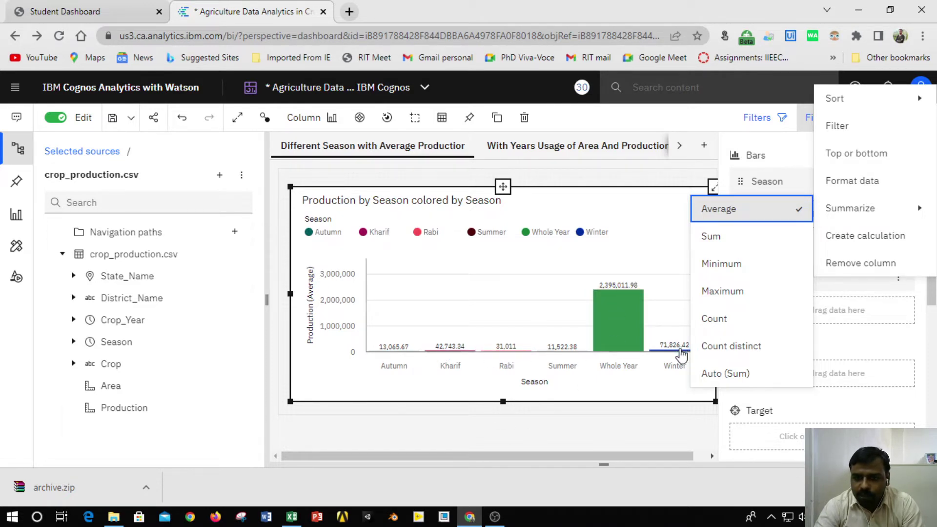
{"action": "left_click", "coordinate": [668, 428]}
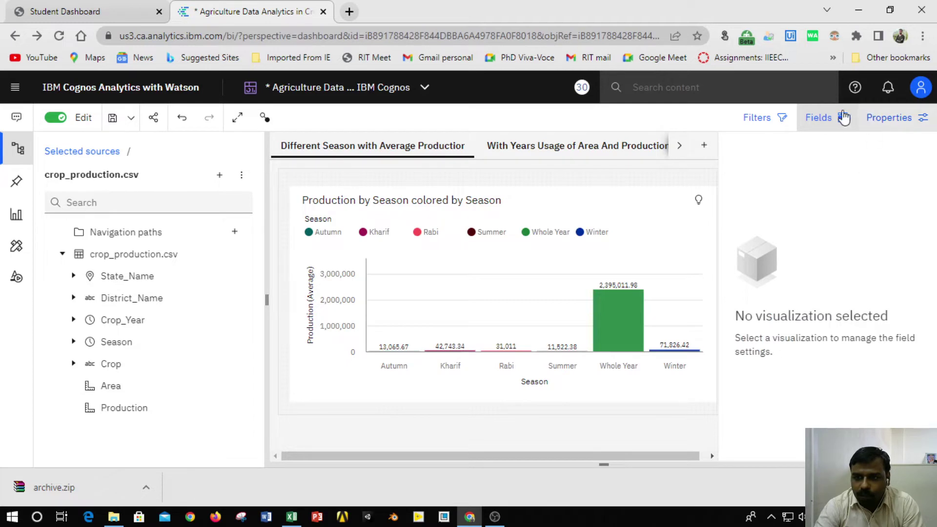
Review the field assignments of the Production by Season chart, from its bars and length to its color field
{"action": "left_click", "coordinate": [635, 220]}
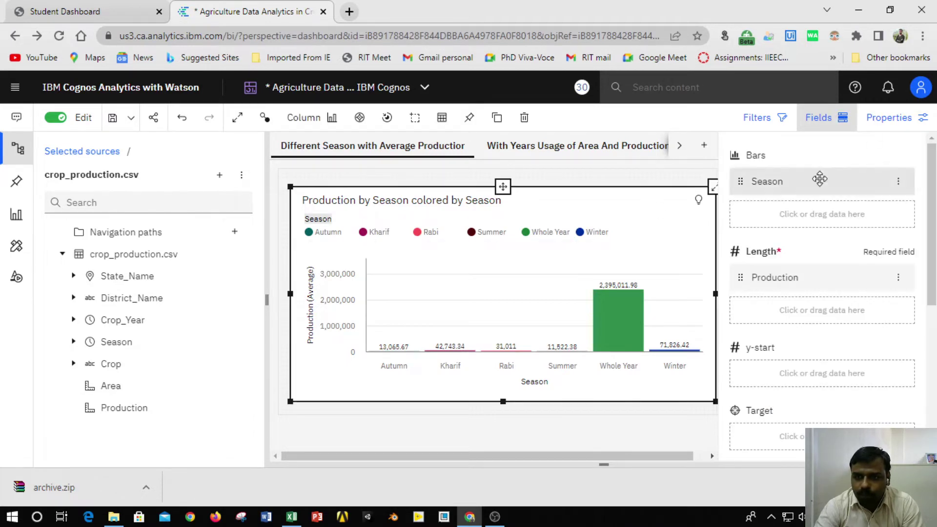
{"action": "scroll", "coordinate": [935, 305], "scroll_direction": "down", "scroll_amount": 1}
{"action": "scroll", "coordinate": [934, 305], "scroll_direction": "down", "scroll_amount": 3}
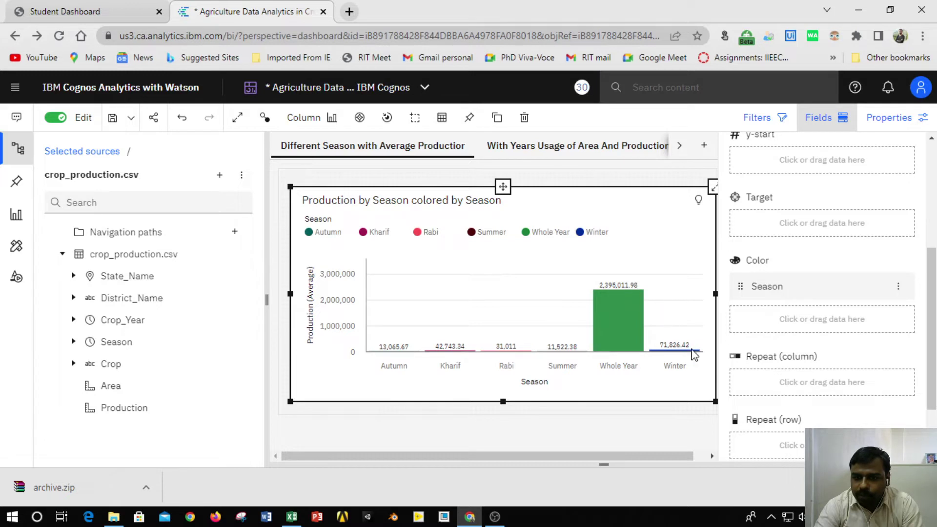
{"action": "left_click", "coordinate": [889, 119]}
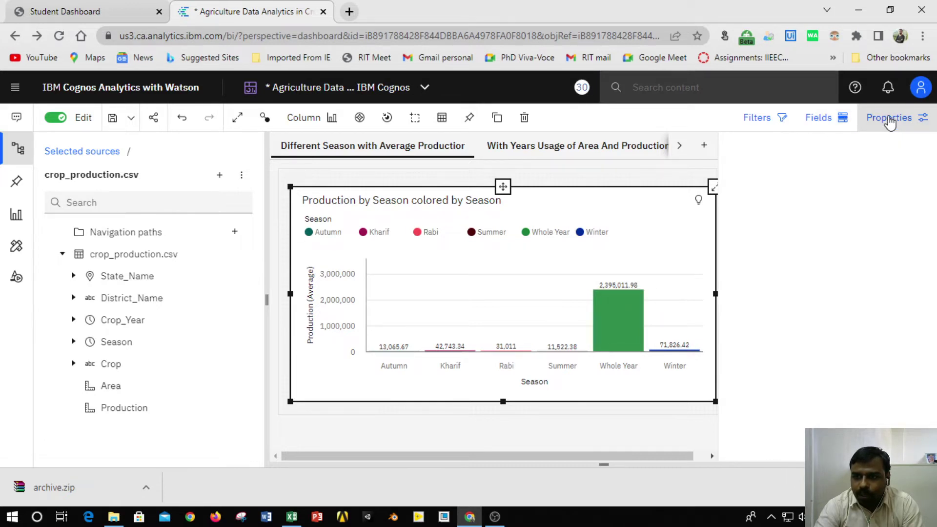
{"action": "left_click", "coordinate": [826, 121]}
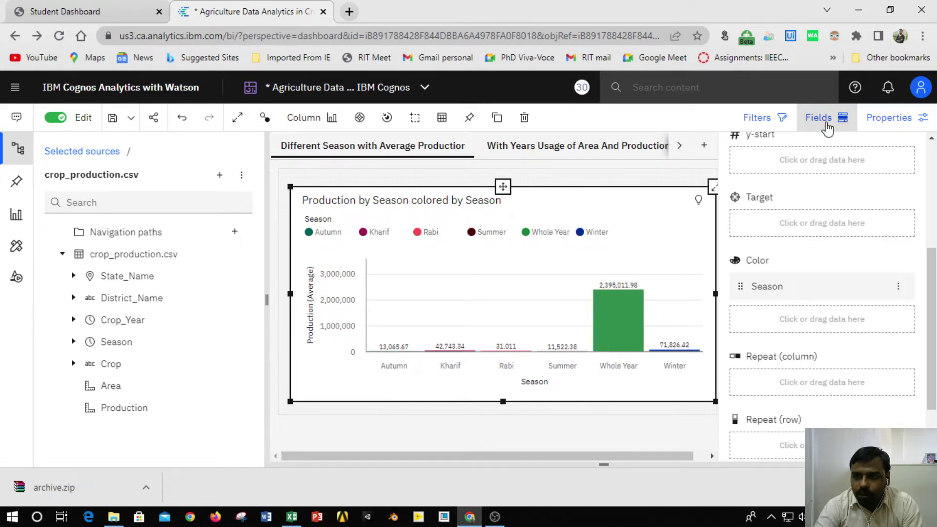
Try the Center value label location on the Production by Season chart and return it to Outside end
{"action": "left_click", "coordinate": [889, 119]}
{"action": "scroll", "coordinate": [875, 377], "scroll_direction": "down", "scroll_amount": 3}
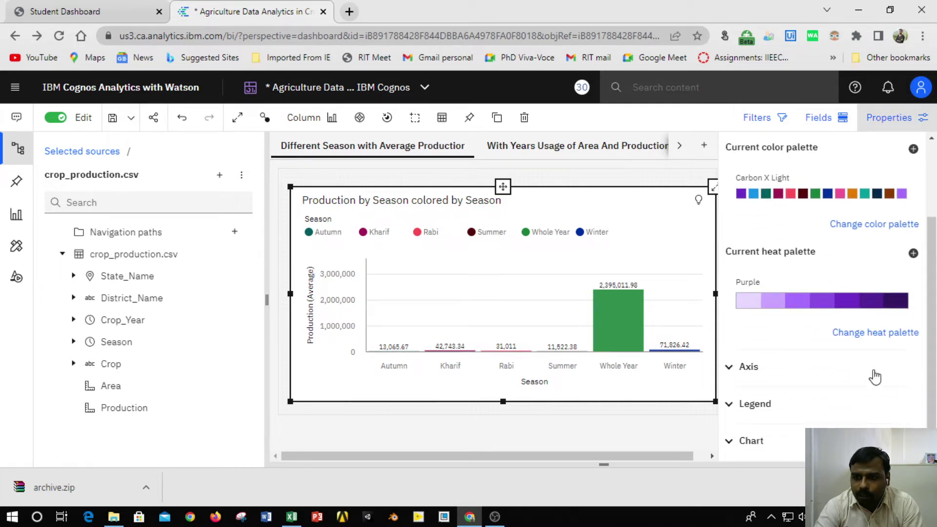
{"action": "left_click", "coordinate": [752, 441]}
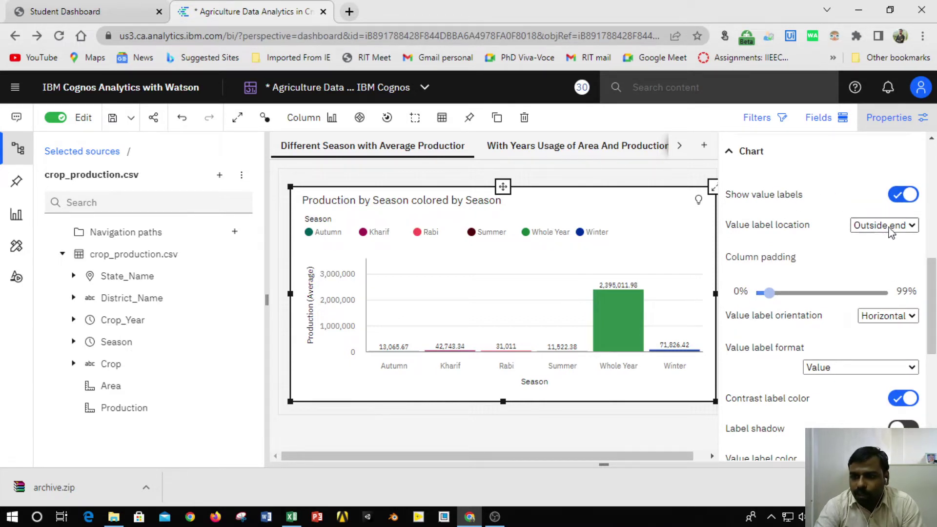
{"action": "left_click", "coordinate": [909, 227]}
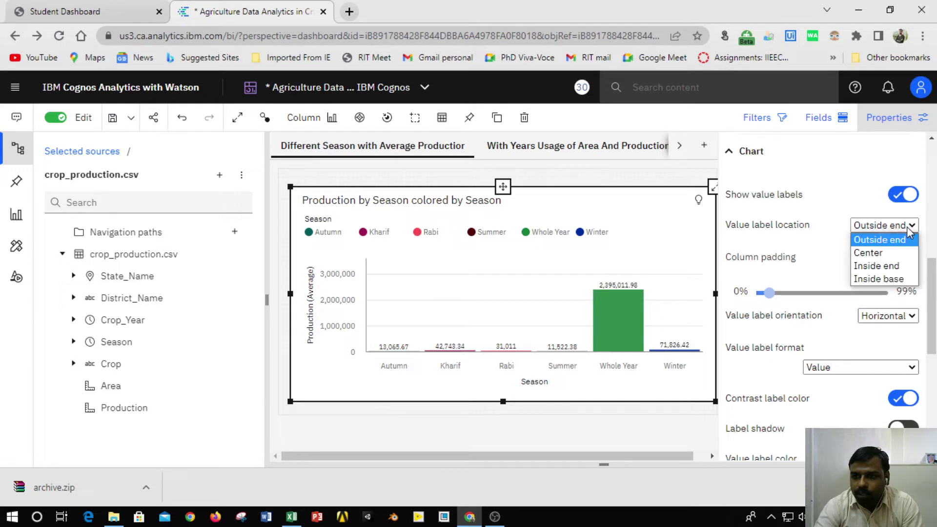
{"action": "left_click", "coordinate": [886, 254]}
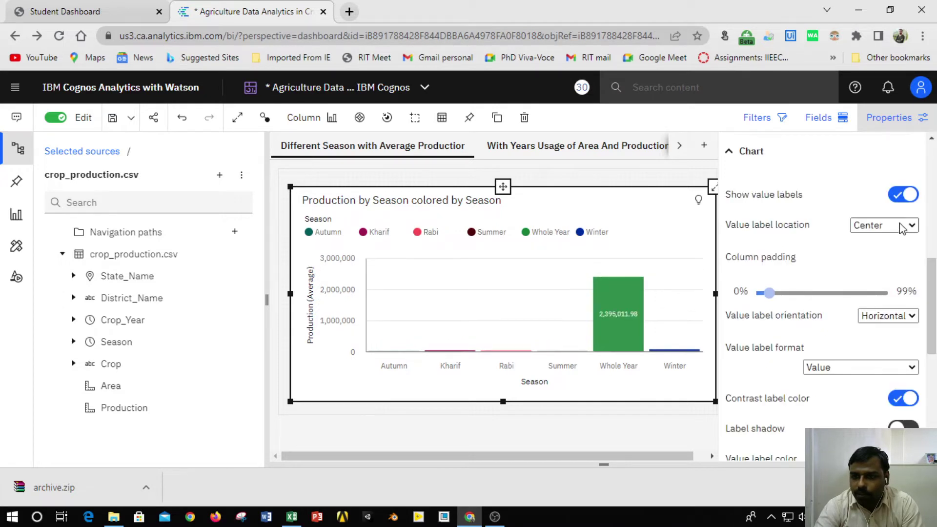
{"action": "left_click", "coordinate": [901, 226]}
{"action": "left_click", "coordinate": [894, 240]}
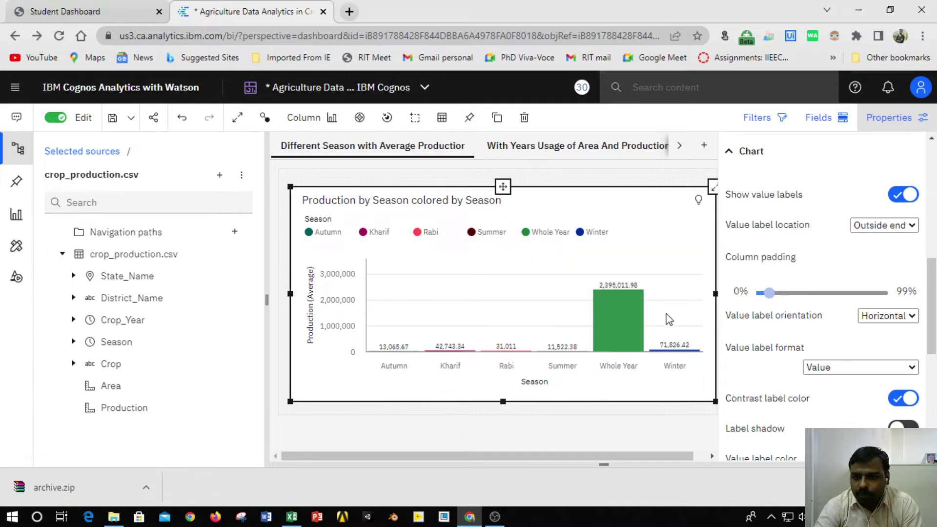
Highlight the Whole Year column in the Production by Season chart, deselect the chart and hide the Properties pane
{"action": "left_click", "coordinate": [623, 322]}
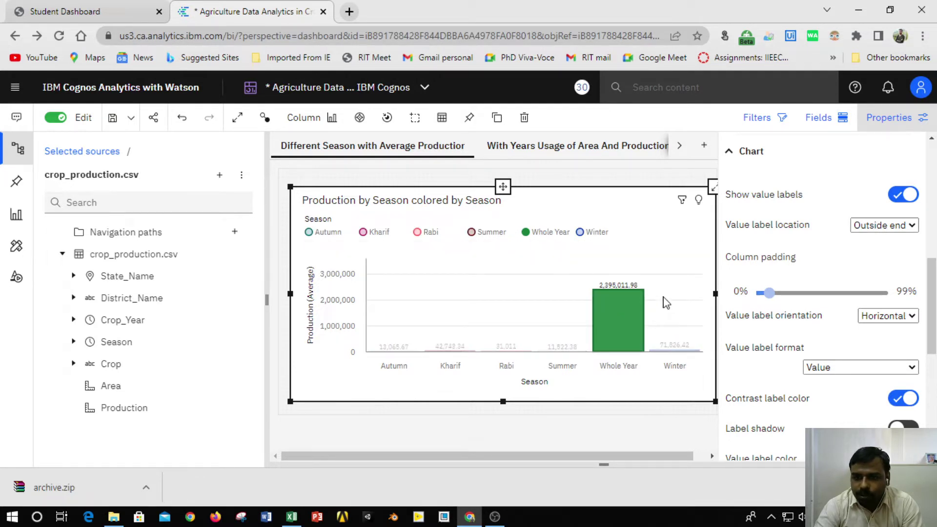
{"action": "scroll", "coordinate": [834, 308], "scroll_direction": "up", "scroll_amount": 6}
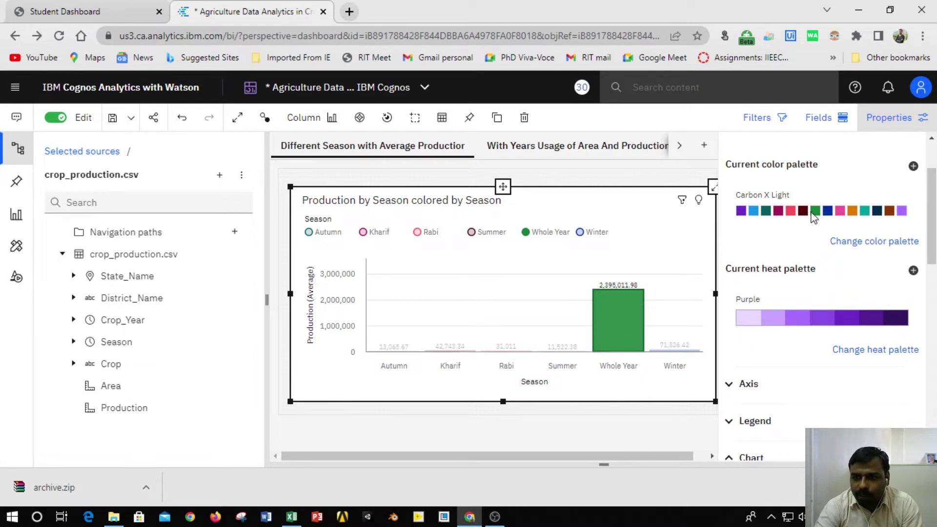
{"action": "left_click", "coordinate": [594, 174]}
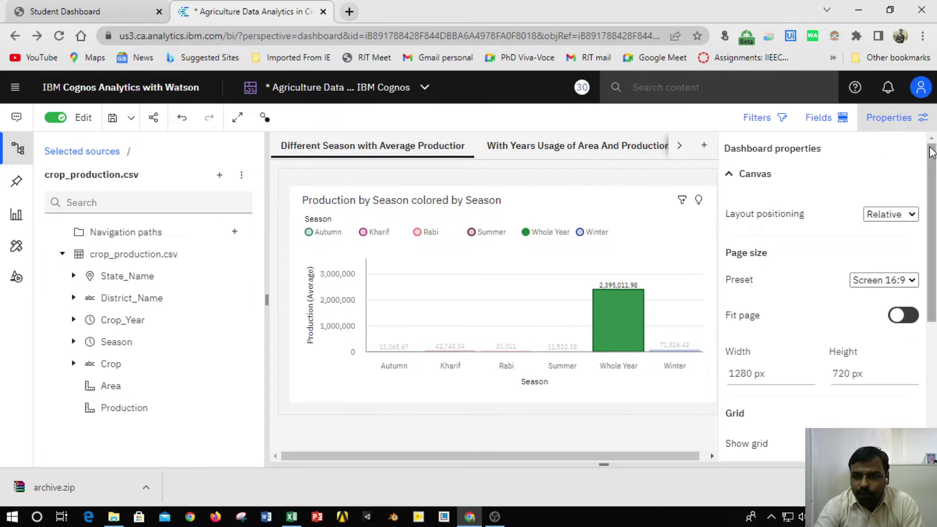
{"action": "left_click", "coordinate": [895, 118]}
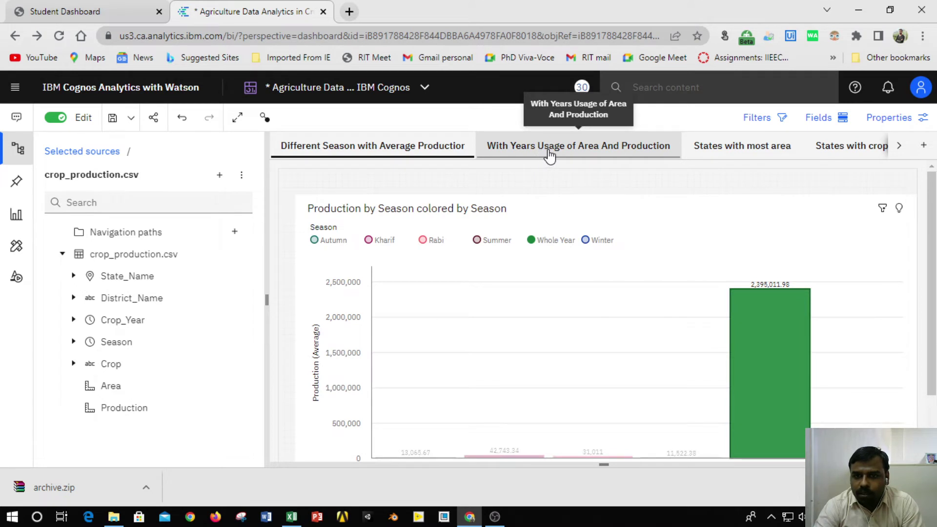
On the With Years Usage of Area And Production tab, enlarge the Production by Crop_Year line chart and move it up and right
{"action": "left_click", "coordinate": [625, 152]}
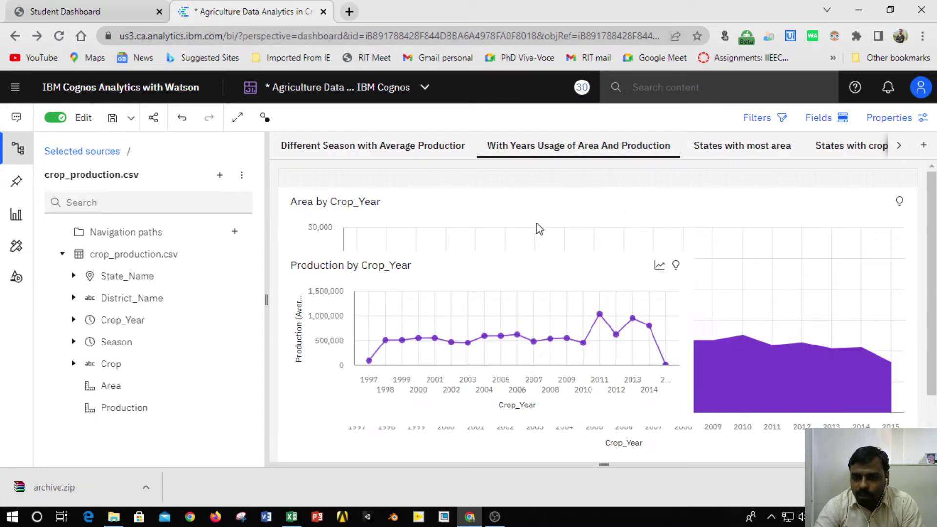
{"action": "left_click", "coordinate": [300, 292]}
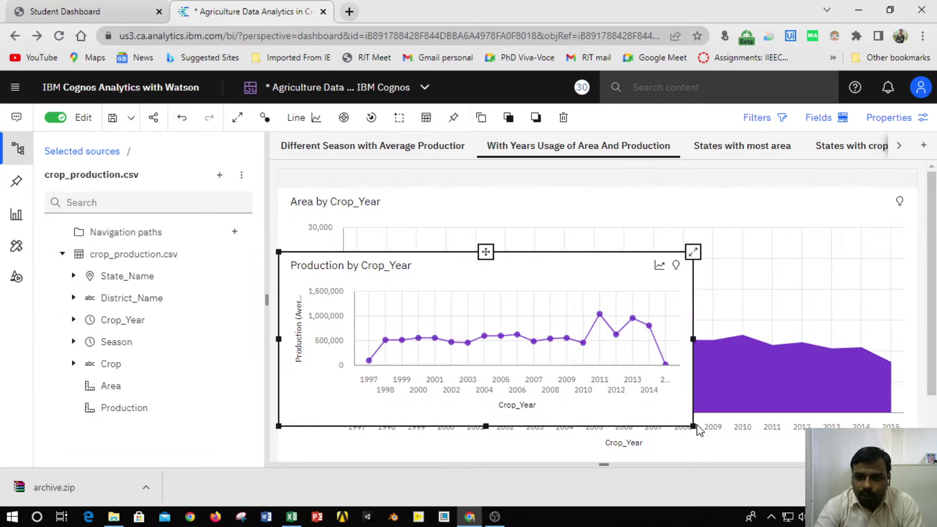
{"action": "left_click_drag", "start_coordinate": [697, 428], "coordinate": [801, 467]}
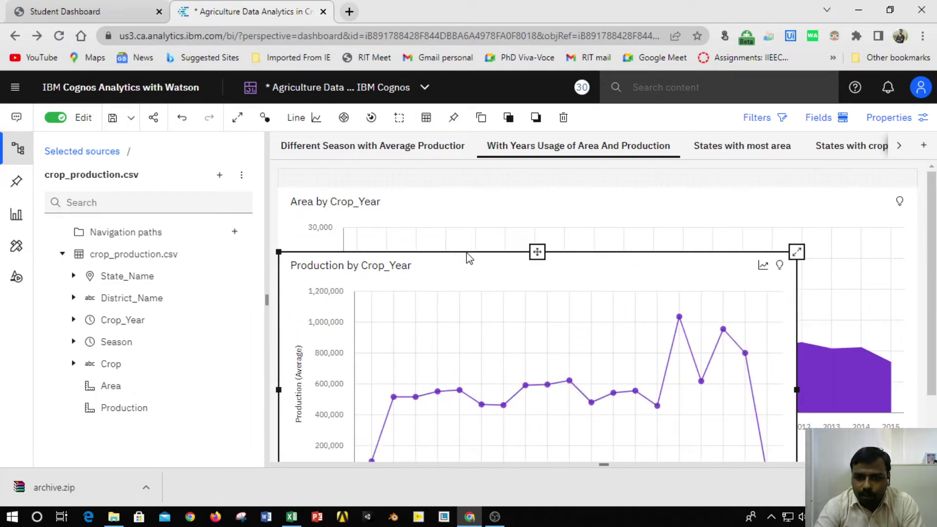
{"action": "left_click_drag", "start_coordinate": [537, 252], "coordinate": [554, 231]}
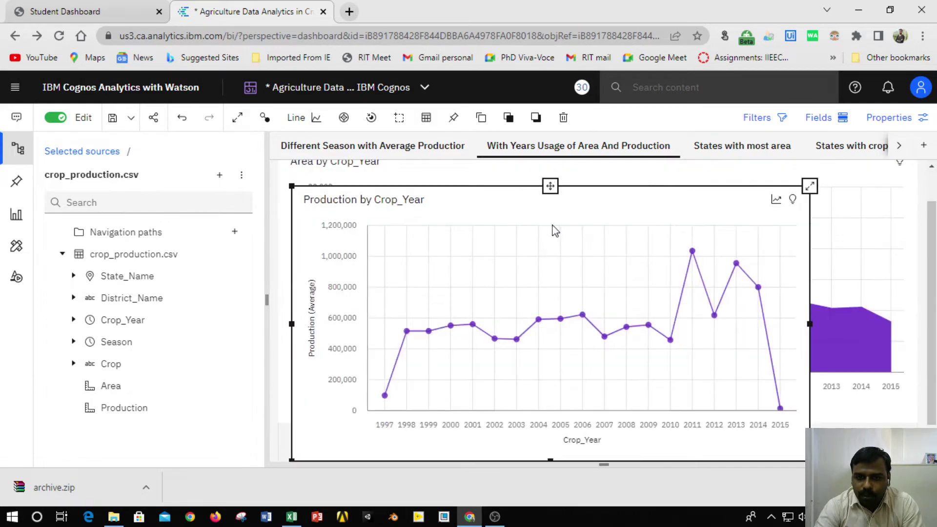
{"action": "left_click_drag", "start_coordinate": [581, 181], "coordinate": [582, 181]}
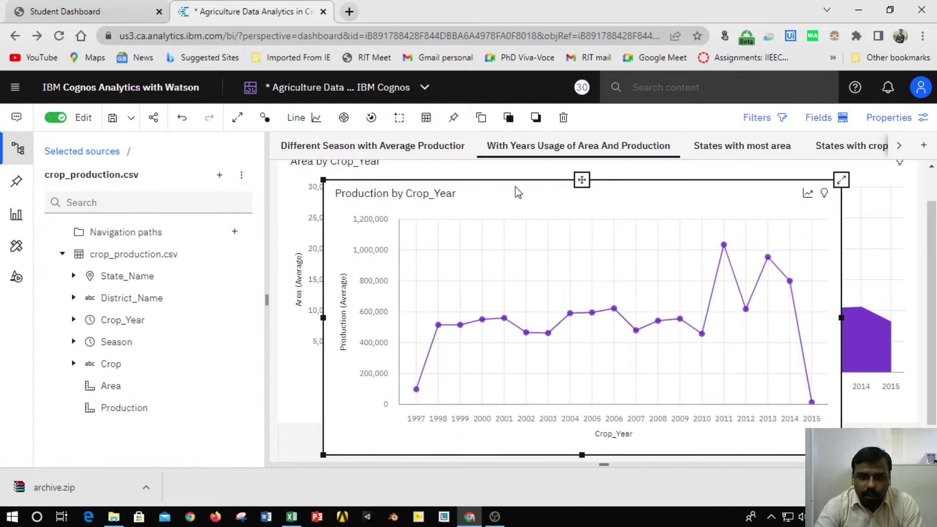
Browse the available visualization types and move the Production by Crop_Year chart to about x 0.9 %, y 12.4 % on the canvas
{"action": "left_click", "coordinate": [13, 217]}
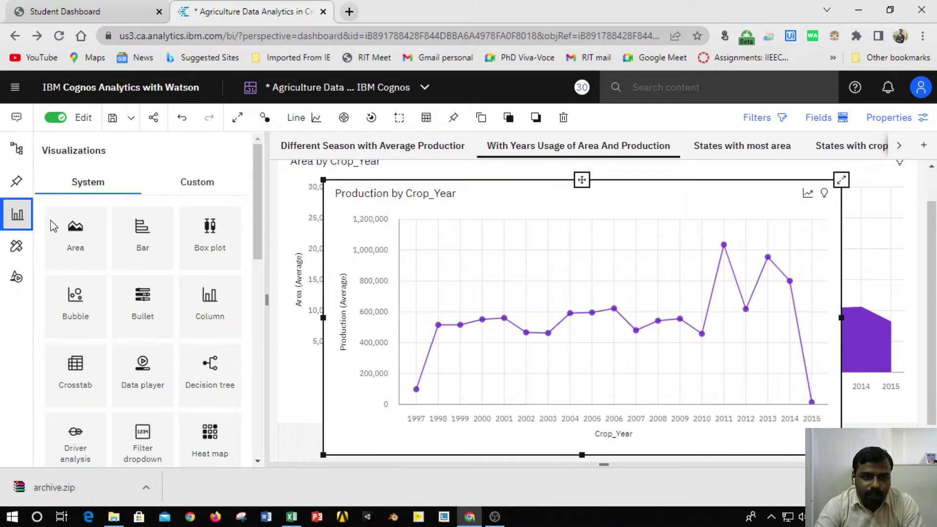
{"action": "left_click_drag", "start_coordinate": [262, 224], "coordinate": [256, 319]}
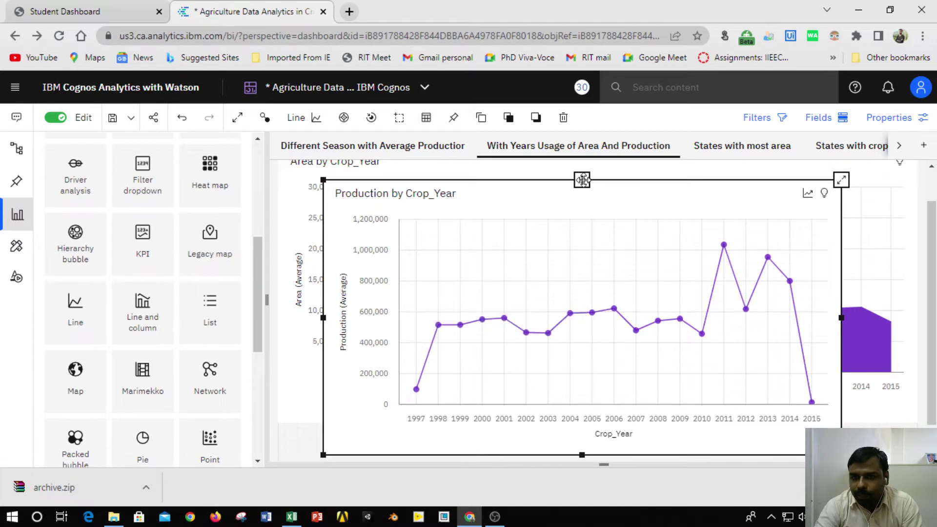
{"action": "left_click_drag", "start_coordinate": [582, 179], "coordinate": [543, 173]}
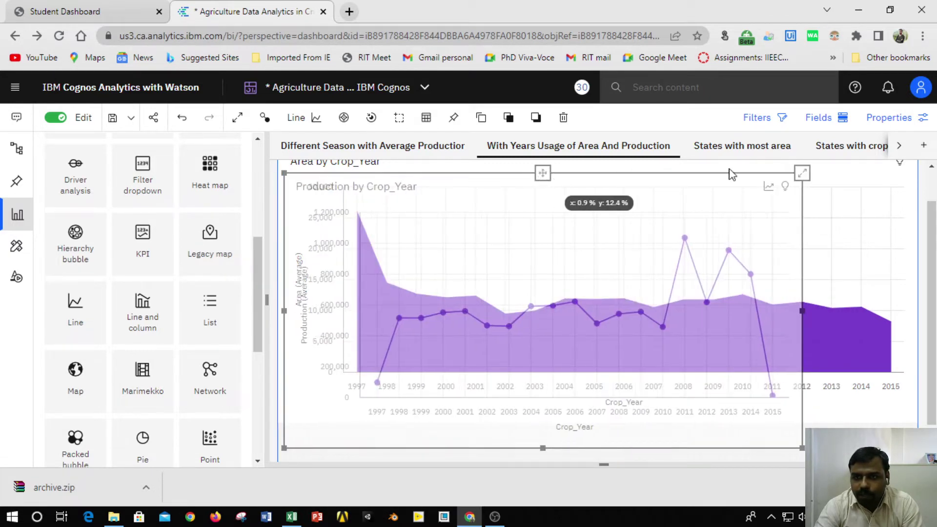
Examine the x-axis and y-axis field assignments of the Production by Crop_Year chart alongside the crop_production.csv source fields
{"action": "left_click", "coordinate": [840, 119]}
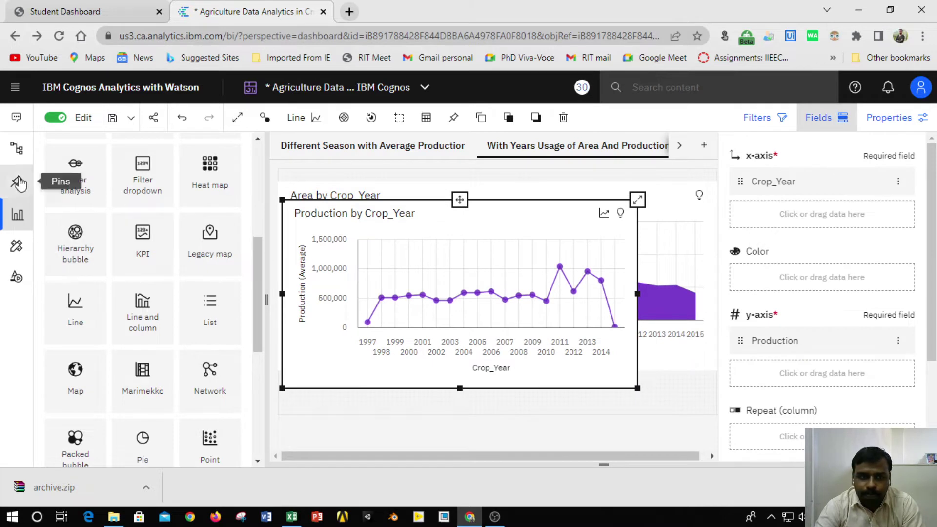
{"action": "left_click", "coordinate": [18, 151]}
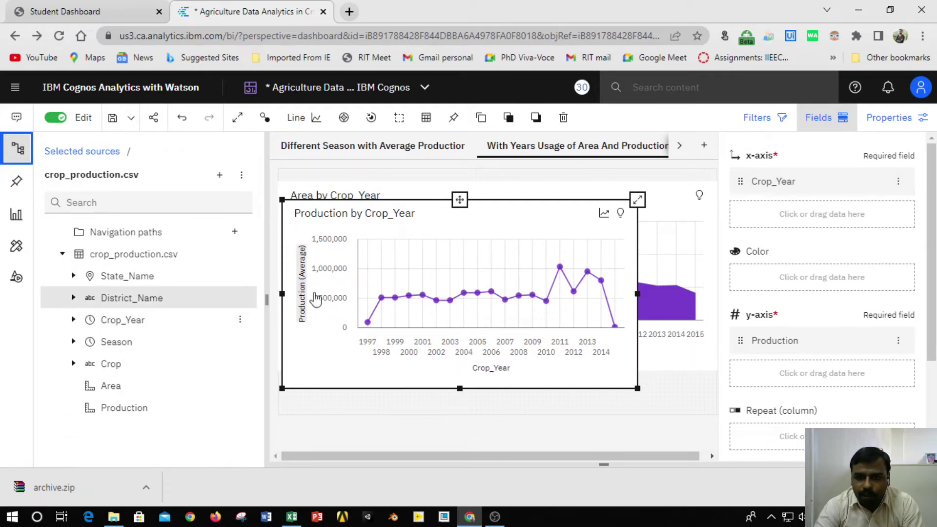
{"action": "left_click", "coordinate": [806, 180]}
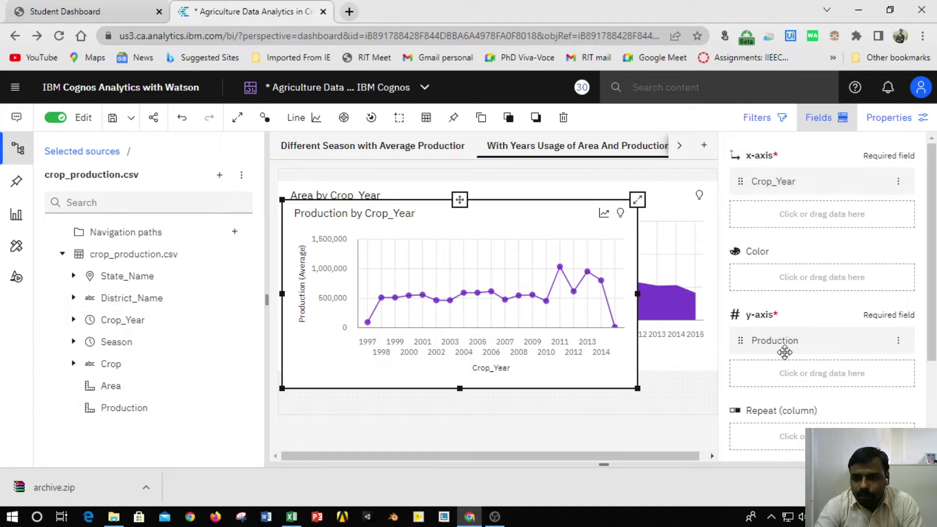
{"action": "mouse_move", "coordinate": [806, 340]}
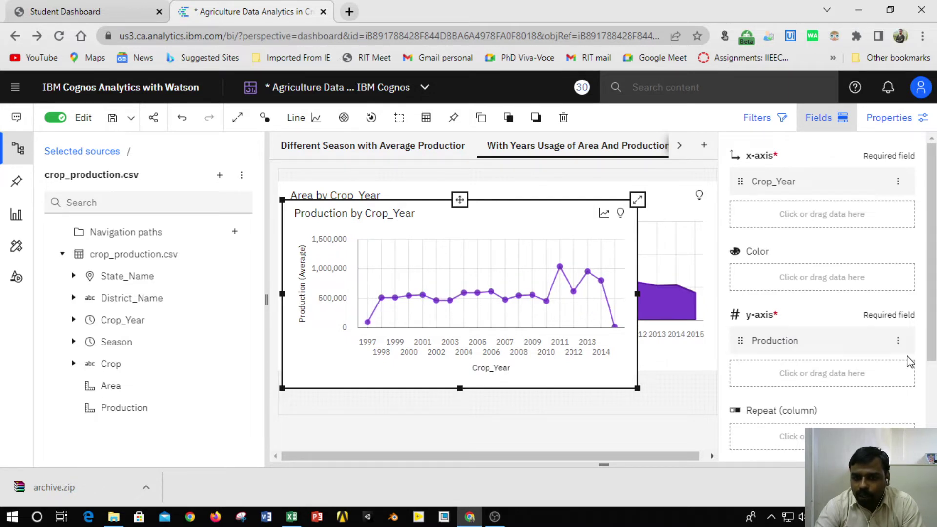
{"action": "mouse_move", "coordinate": [898, 344]}
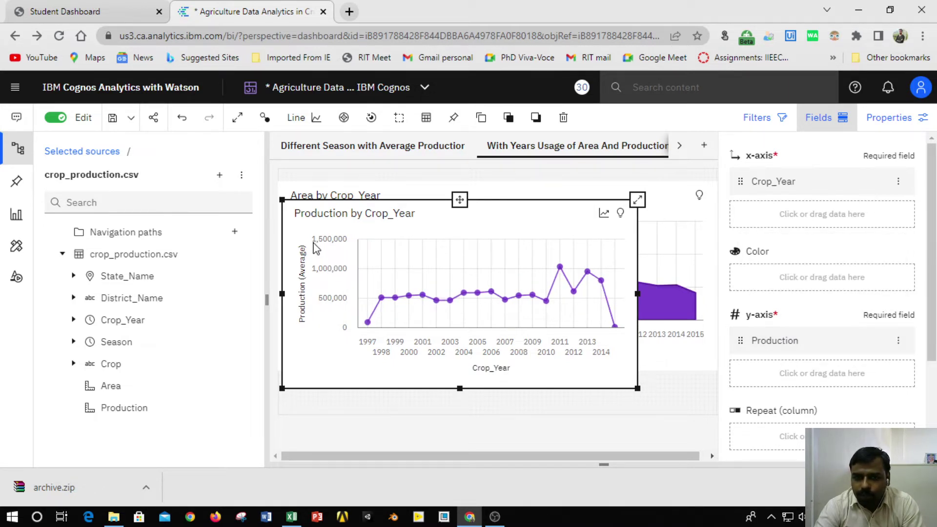
Review the sort and summarize options of the Production field on the y-axis of the Production by Crop_Year chart
{"action": "left_click", "coordinate": [900, 341]}
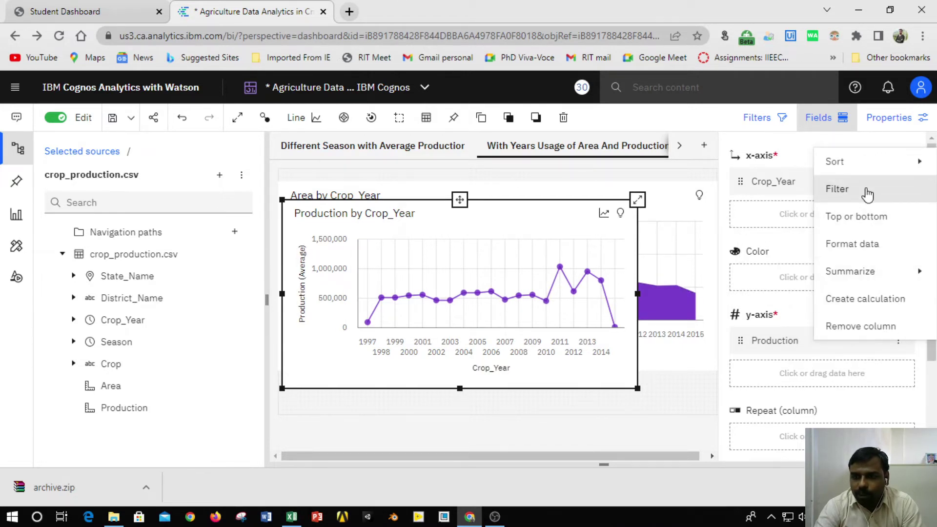
{"action": "mouse_move", "coordinate": [874, 170]}
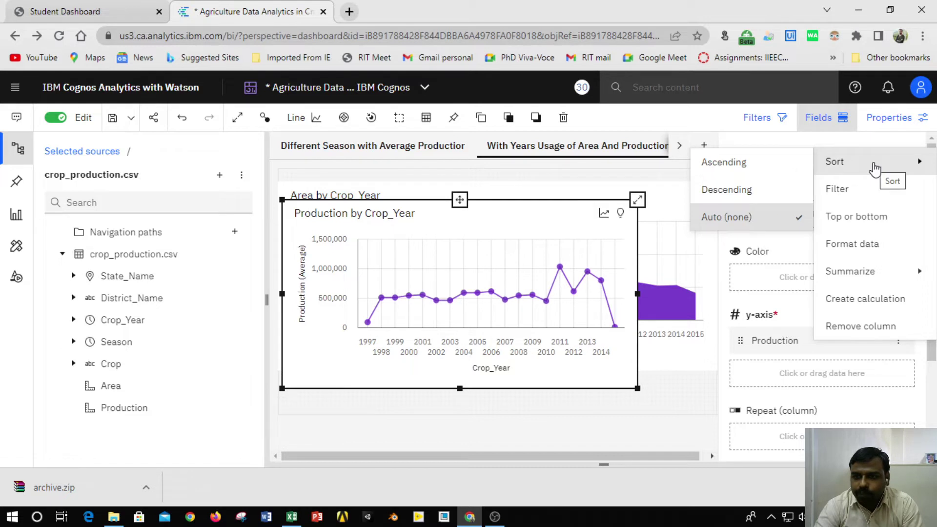
{"action": "mouse_move", "coordinate": [865, 273]}
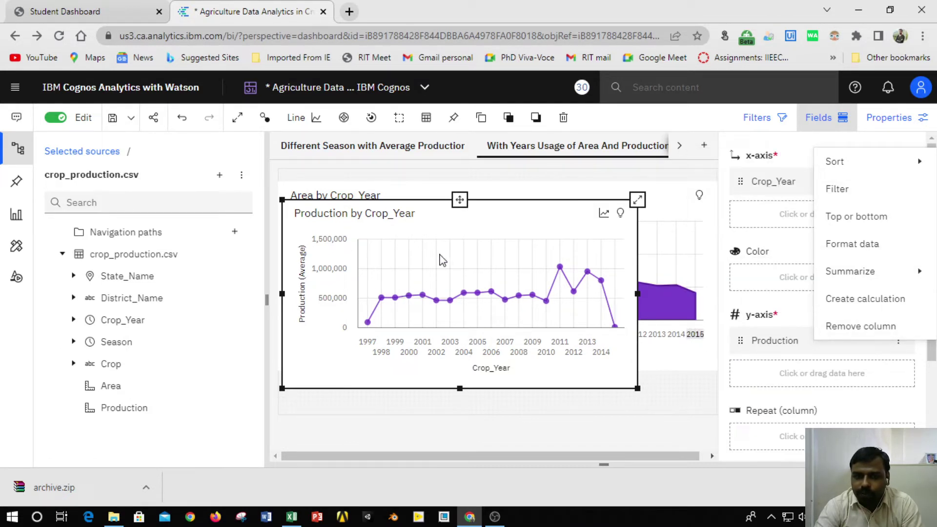
{"action": "left_click_drag", "start_coordinate": [465, 201], "coordinate": [452, 372]}
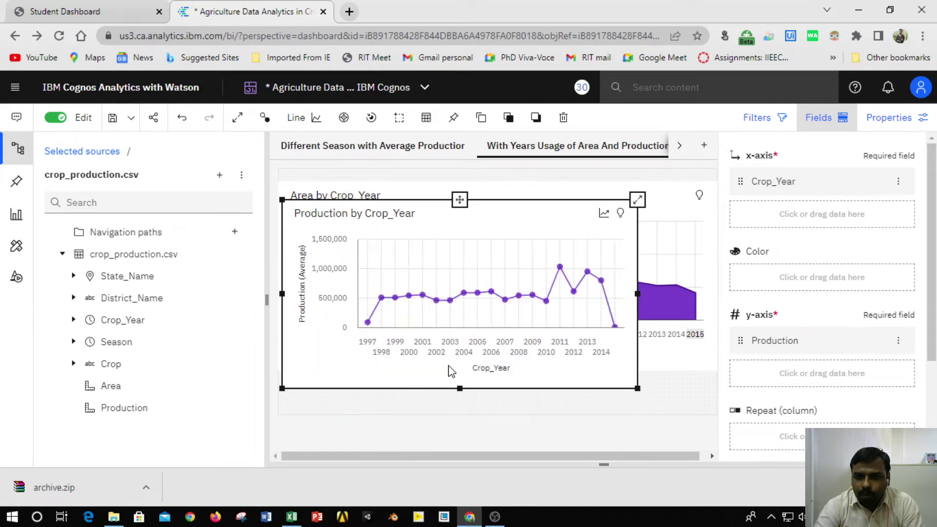
Extend the Area by Crop_Year chart down to the canvas's lower edge and pull its upper-left corner inward
{"action": "left_click", "coordinate": [673, 359]}
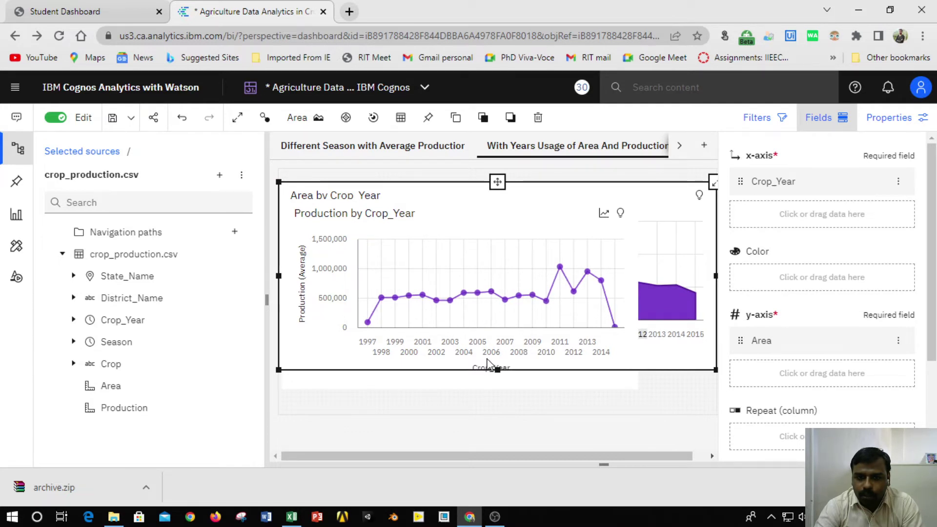
{"action": "left_click_drag", "start_coordinate": [498, 371], "coordinate": [498, 412]}
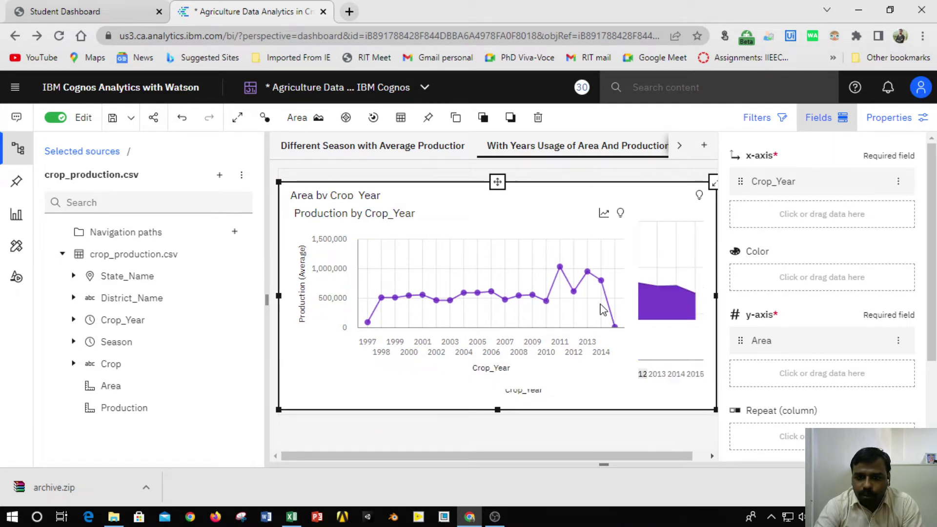
{"action": "left_click_drag", "start_coordinate": [279, 182], "coordinate": [344, 225]}
Lower the Production by Crop_Year chart and shrink it to a small tile, then enlarge the Area by Crop_Year chart toward its upper-left corner
{"action": "left_click", "coordinate": [343, 217]}
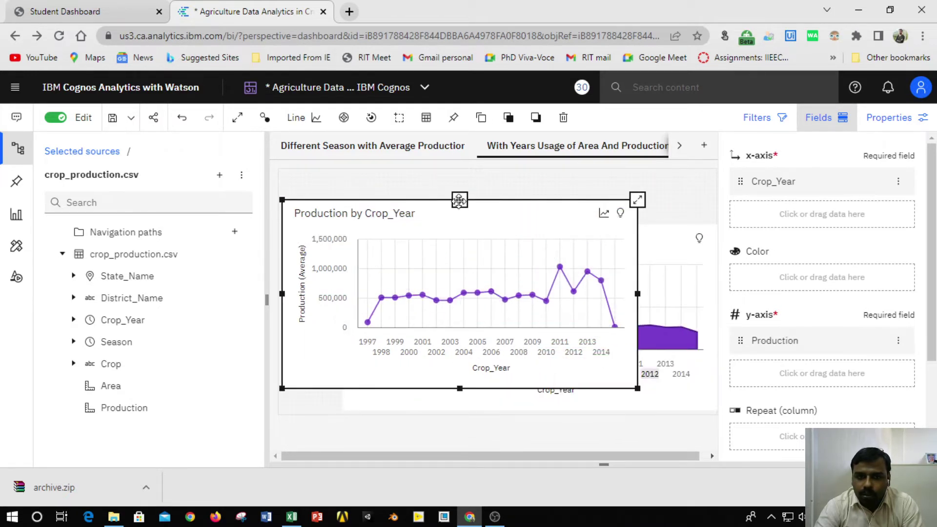
{"action": "left_click_drag", "start_coordinate": [459, 200], "coordinate": [442, 362]}
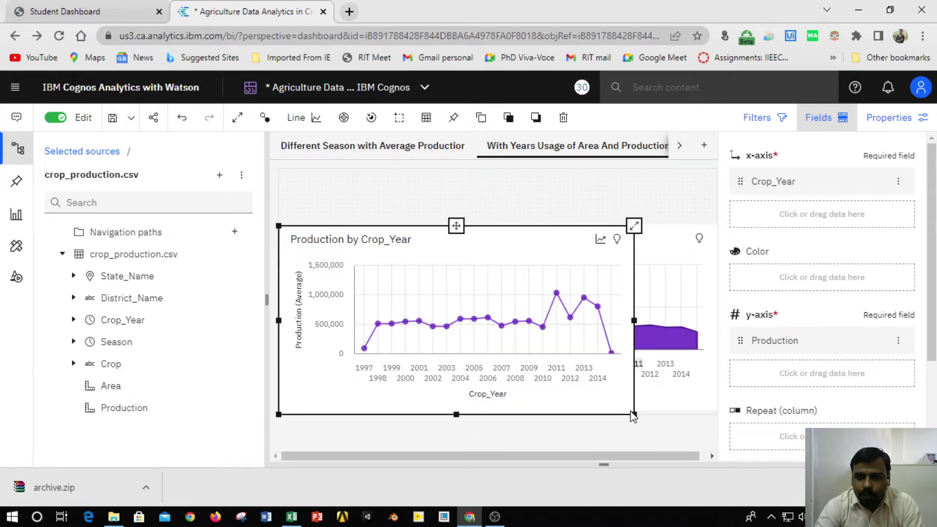
{"action": "left_click_drag", "start_coordinate": [635, 415], "coordinate": [323, 259]}
{"action": "left_click", "coordinate": [362, 232]}
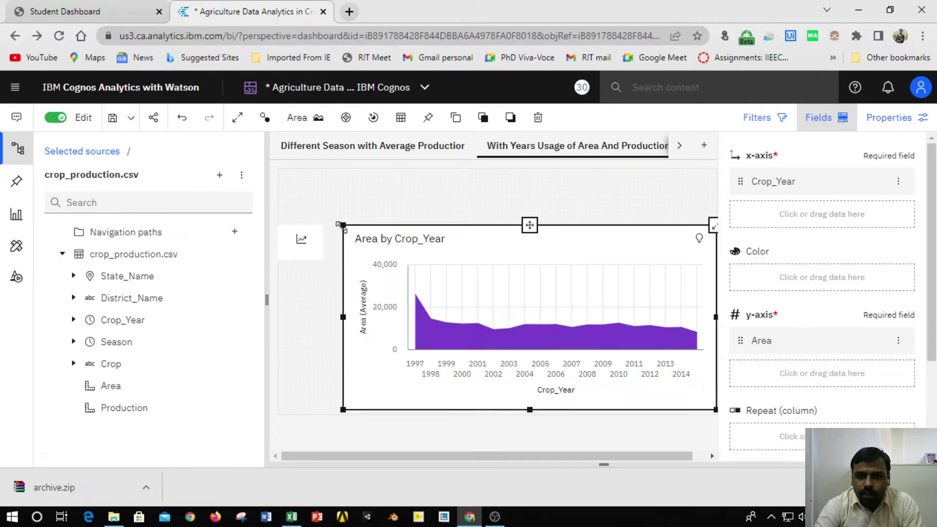
{"action": "left_click_drag", "start_coordinate": [342, 226], "coordinate": [304, 203]}
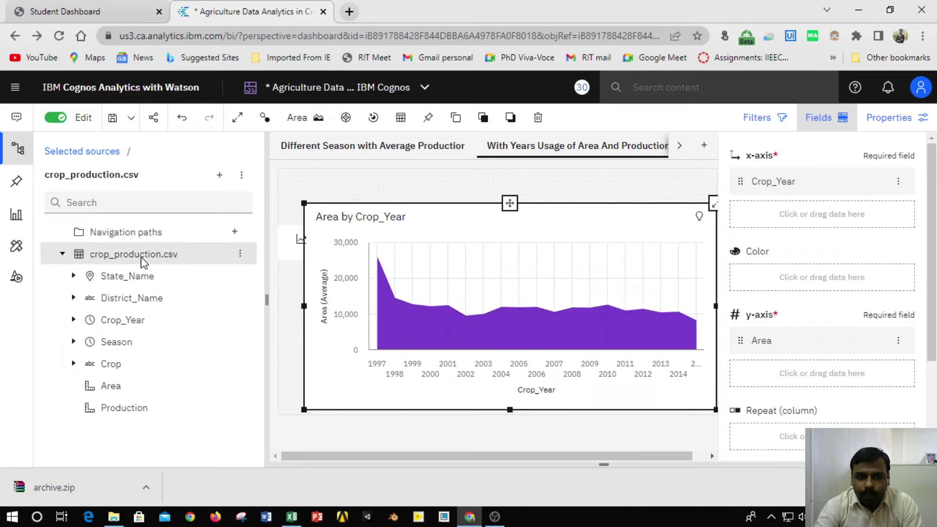
View the available visualization types and the options of the Area field on the y-axis of the Area by Crop_Year chart, then deselect the chart
{"action": "left_click", "coordinate": [17, 156]}
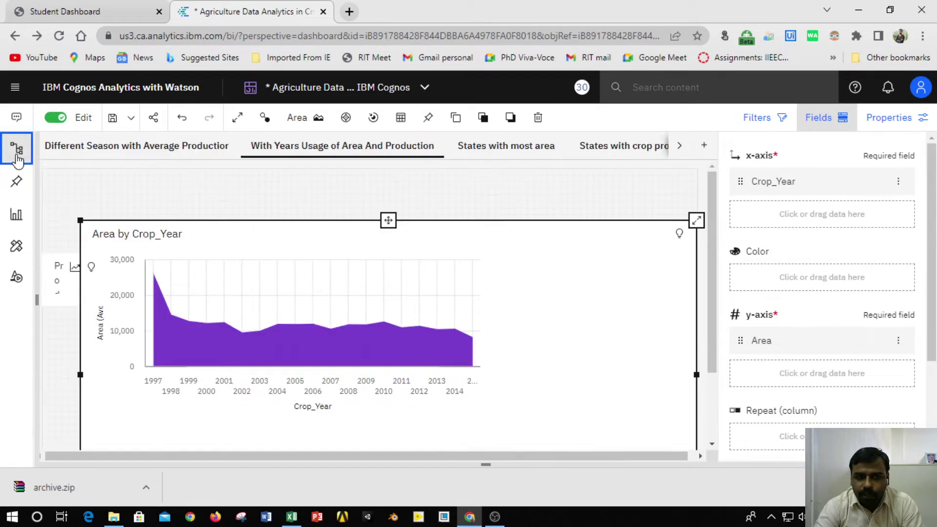
{"action": "left_click", "coordinate": [14, 219]}
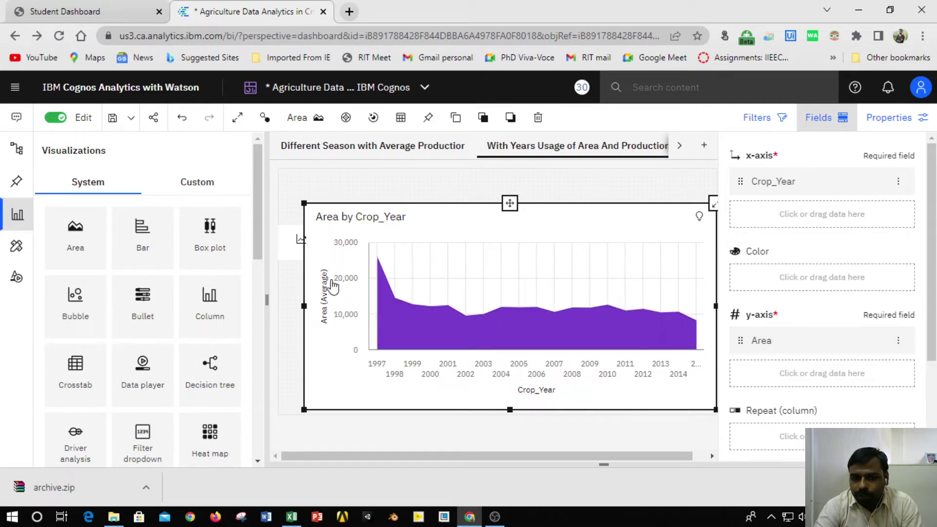
{"action": "left_click", "coordinate": [899, 342]}
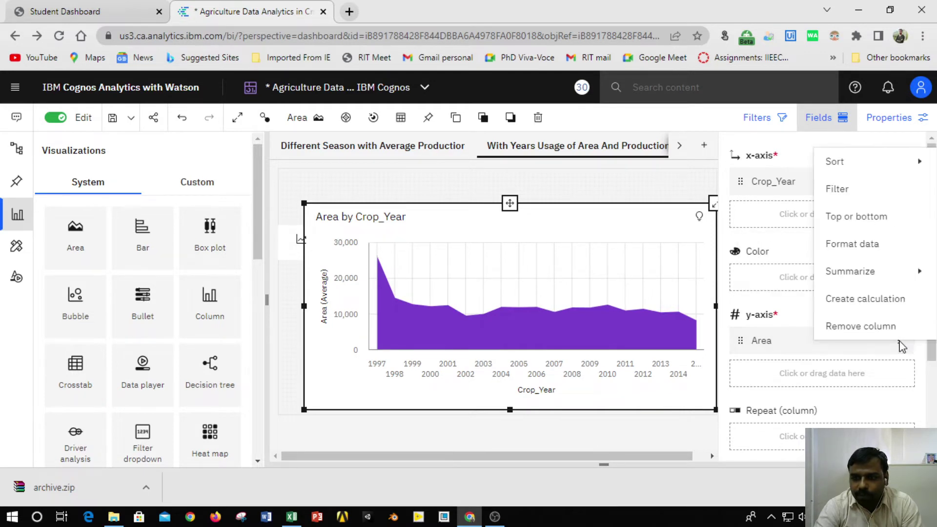
{"action": "left_click", "coordinate": [547, 429]}
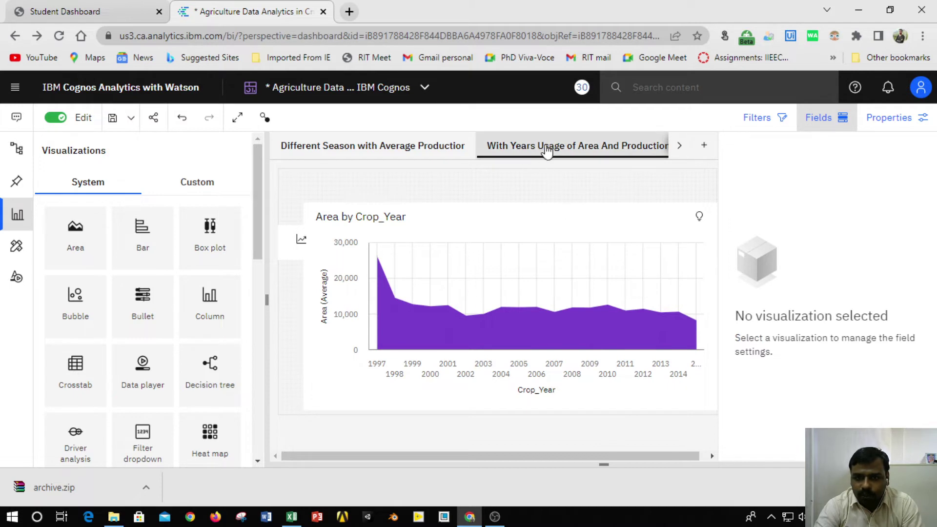
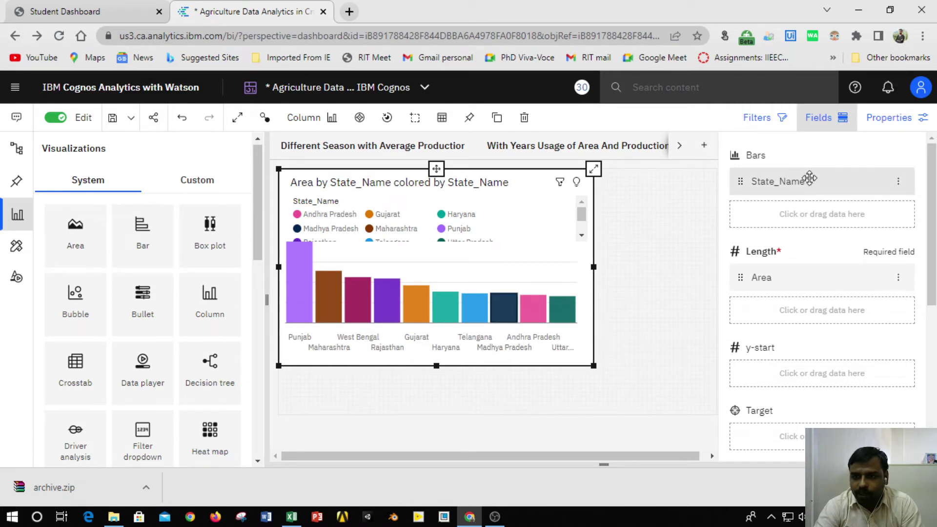
On the States with most area tab, move the Area by State_Name column chart down and right, enlarge it toward its lower-left corner, and hide the data sources
{"action": "left_click", "coordinate": [17, 155]}
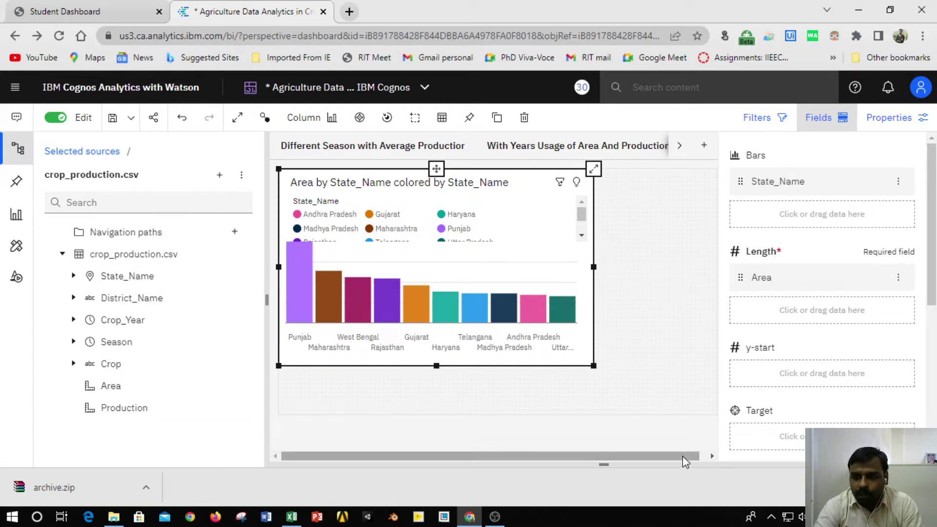
{"action": "scroll", "coordinate": [639, 460], "scroll_direction": "right", "scroll_amount": 1}
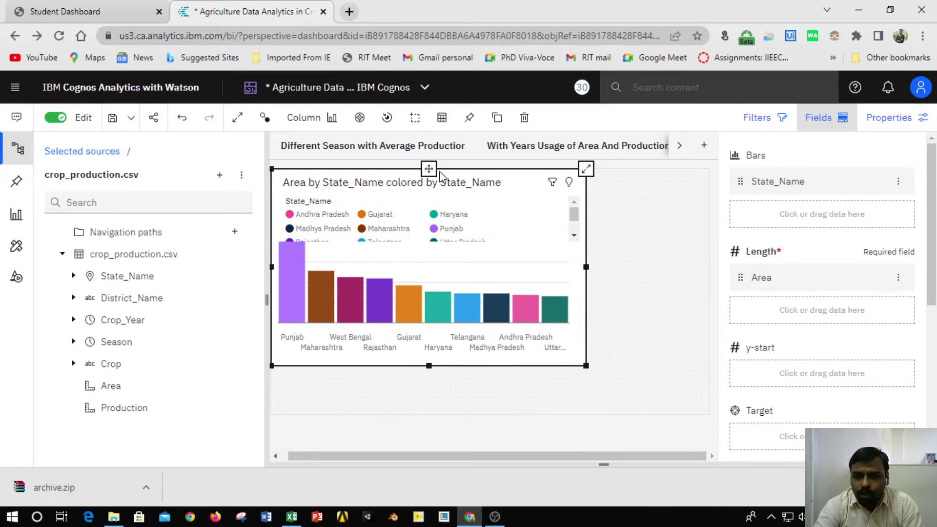
{"action": "left_click_drag", "start_coordinate": [470, 186], "coordinate": [530, 208]}
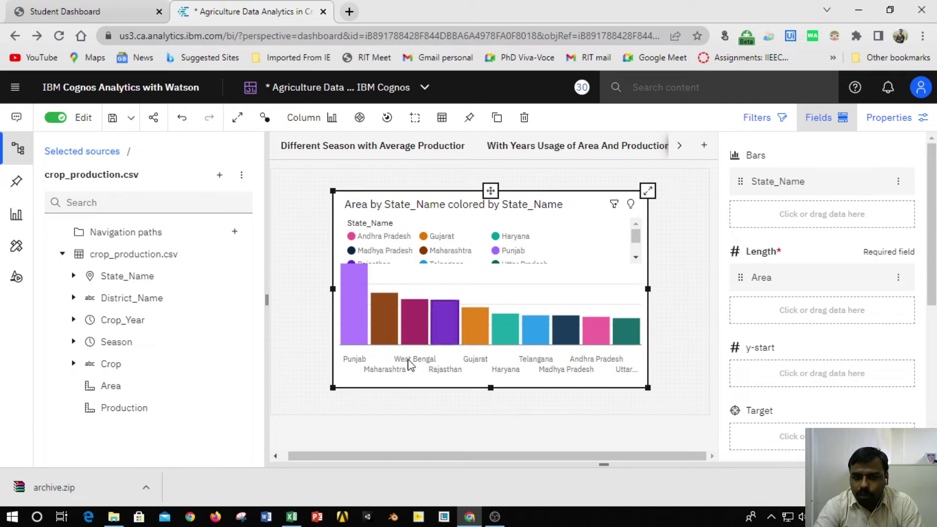
{"action": "left_click_drag", "start_coordinate": [333, 388], "coordinate": [287, 415]}
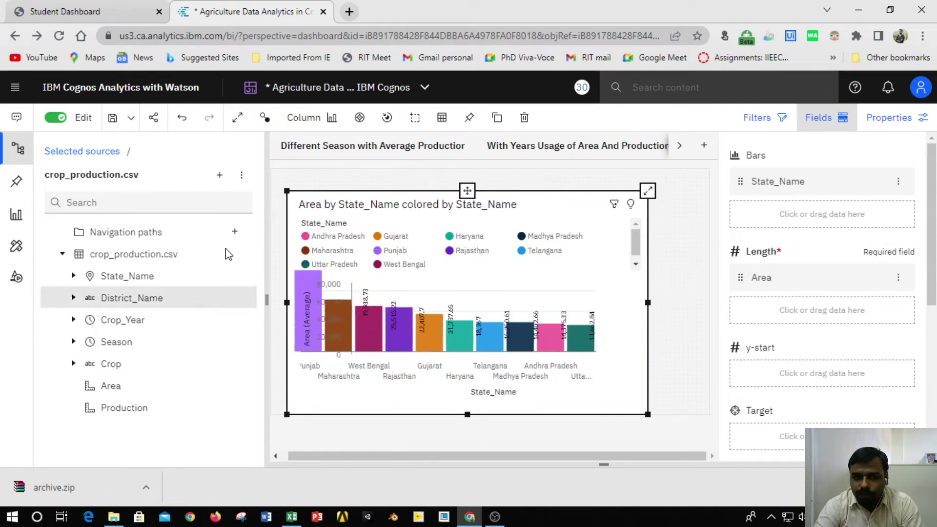
{"action": "left_click", "coordinate": [27, 151]}
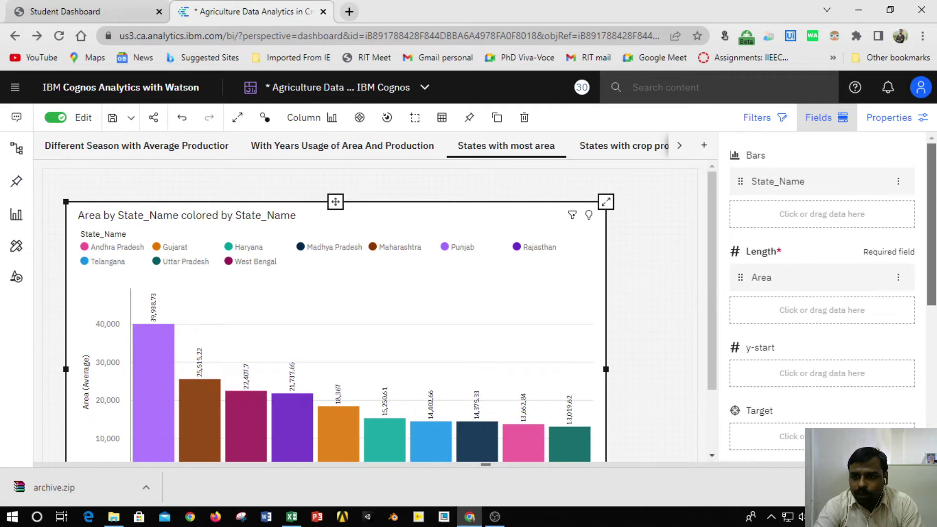
Review the State_Name bar field options and the summarize options of the Area length field in the Area by State_Name chart
{"action": "left_click", "coordinate": [898, 183]}
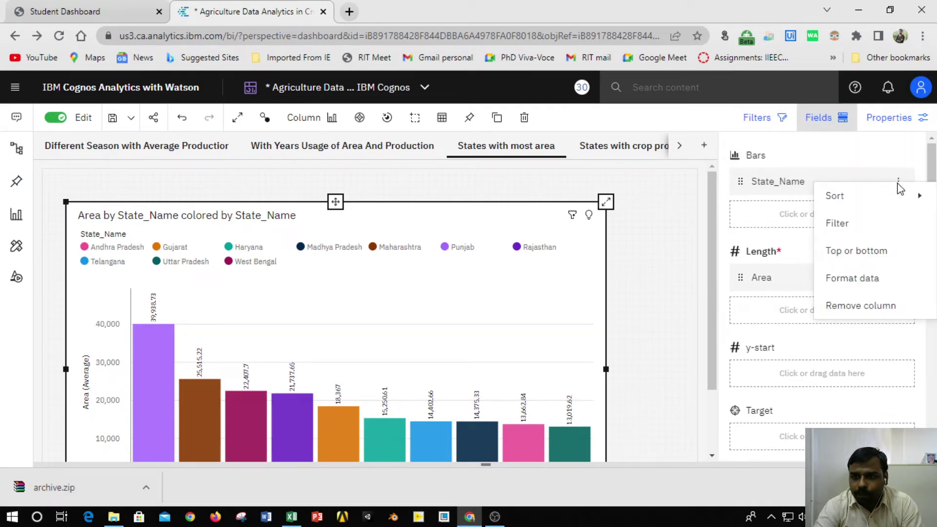
{"action": "mouse_move", "coordinate": [893, 205]}
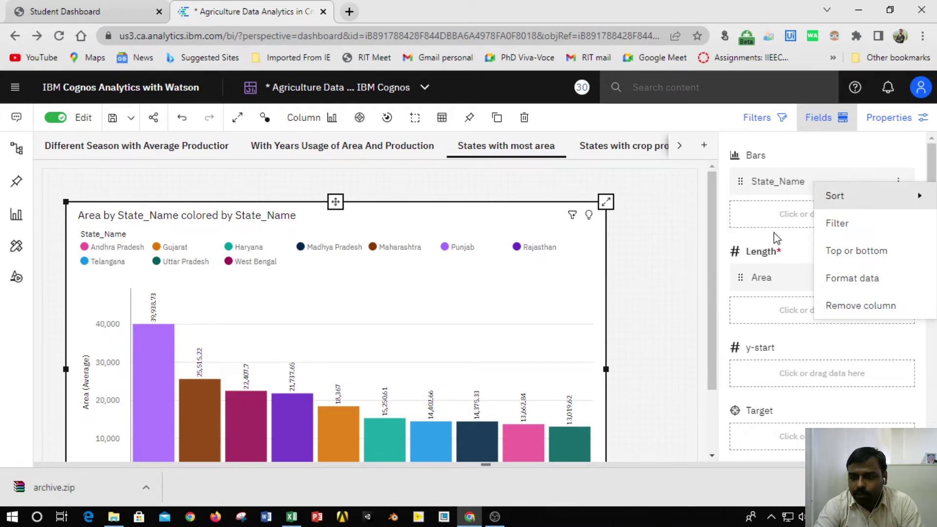
{"action": "left_click", "coordinate": [678, 235]}
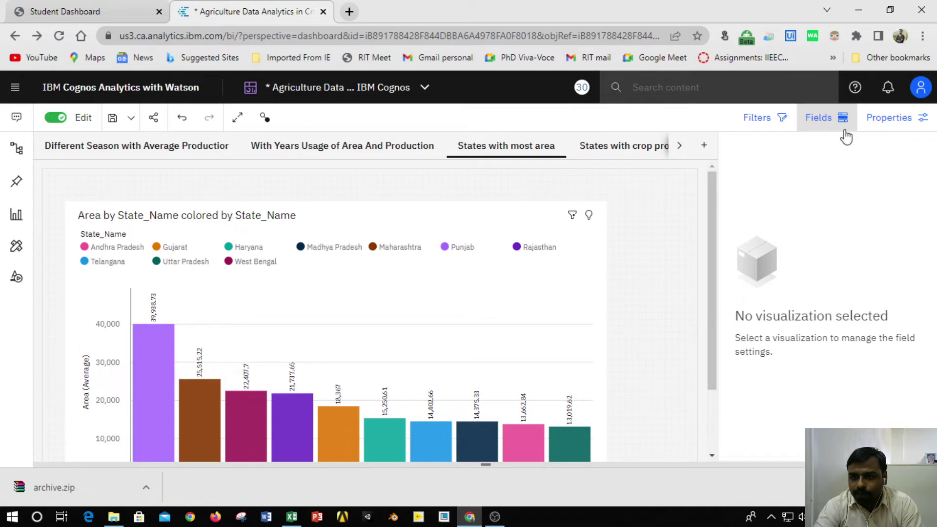
{"action": "left_click", "coordinate": [566, 298]}
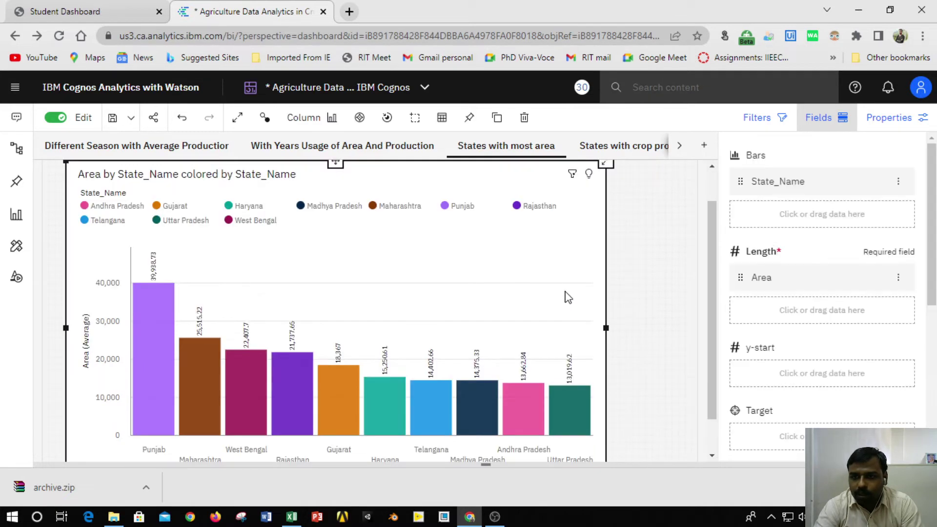
{"action": "left_click", "coordinate": [898, 277]}
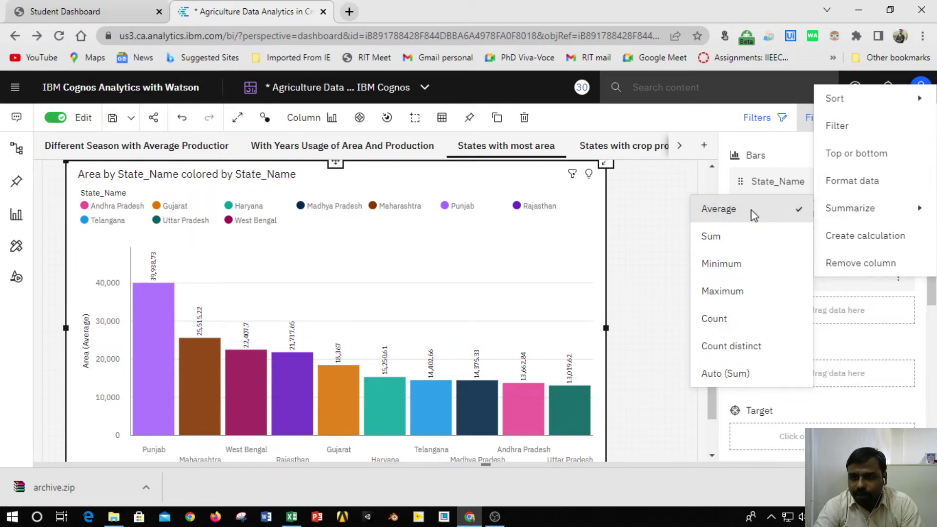
{"action": "left_click", "coordinate": [641, 250]}
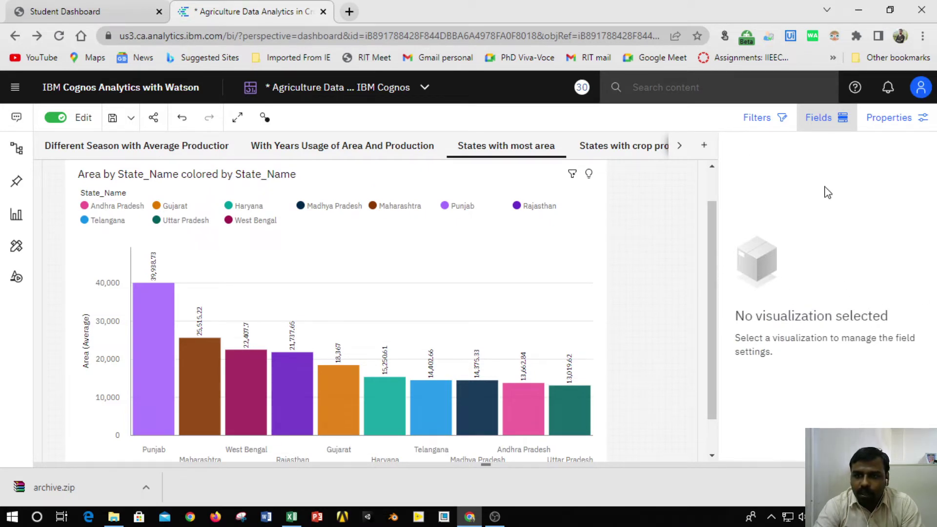
Check the dashboard filters and the Area by State_Name chart's Color assignment alongside the crop_production.csv source fields
{"action": "left_click", "coordinate": [779, 118]}
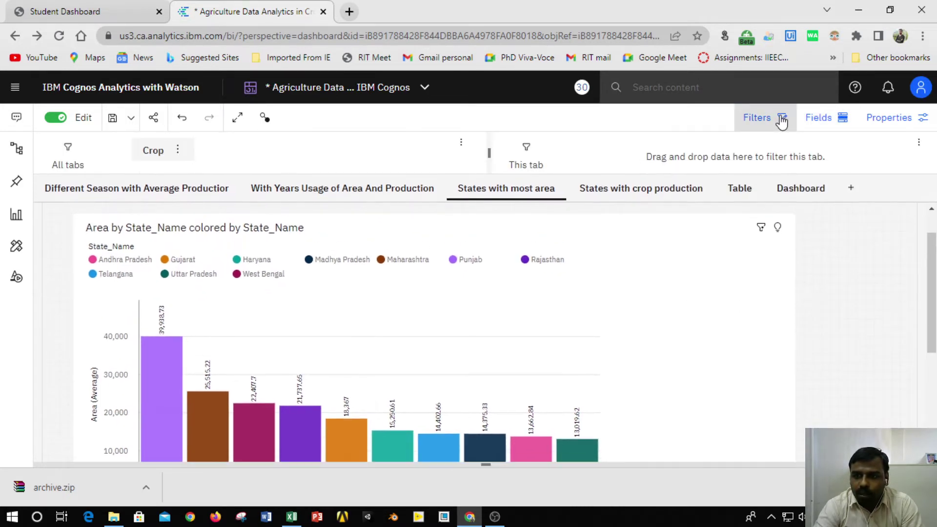
{"action": "left_click", "coordinate": [829, 122]}
{"action": "left_click", "coordinate": [528, 242]}
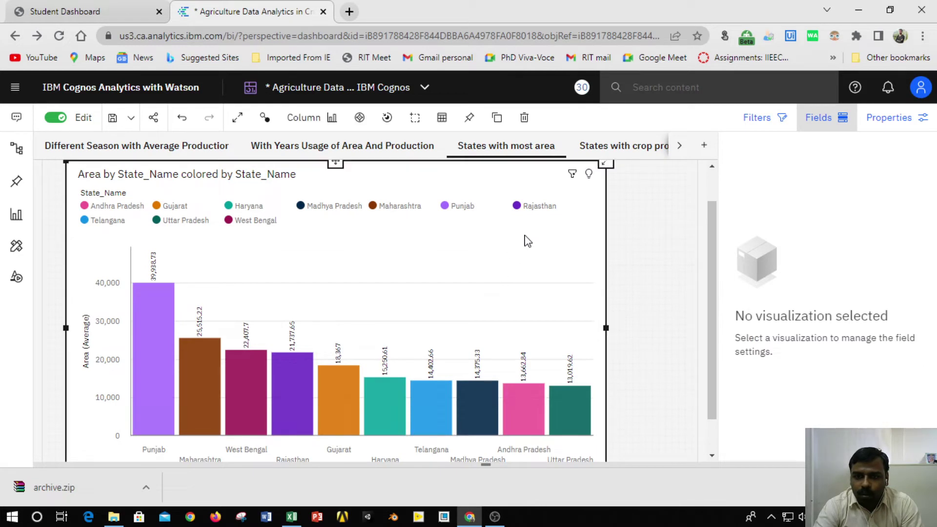
{"action": "left_click_drag", "start_coordinate": [930, 228], "coordinate": [933, 350]}
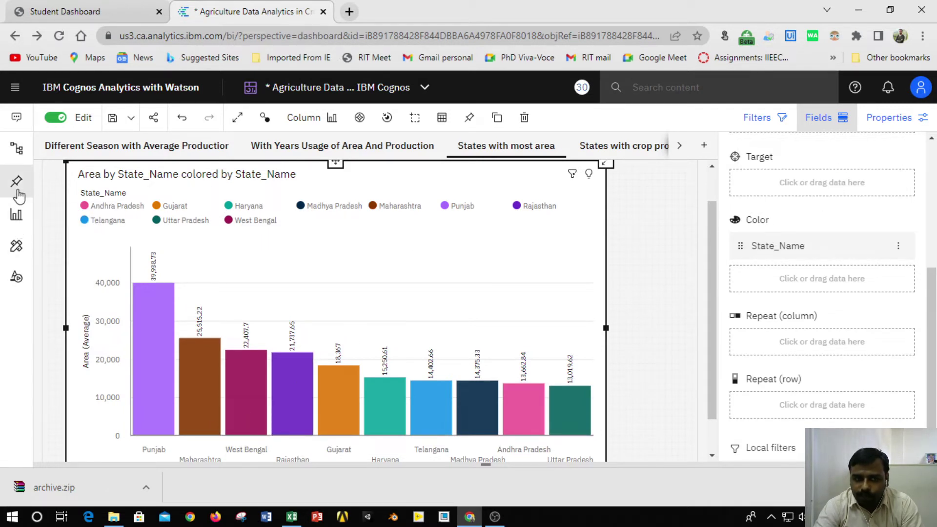
{"action": "left_click", "coordinate": [17, 149]}
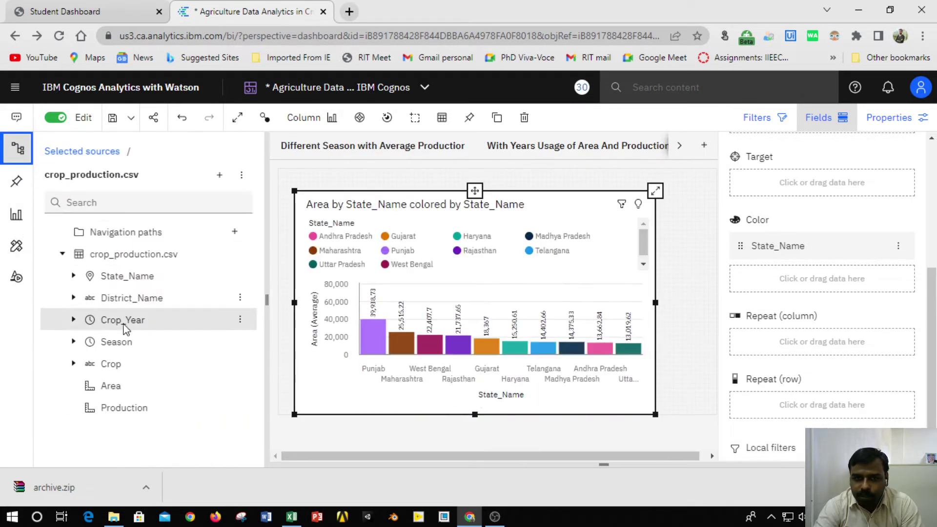
{"action": "left_click", "coordinate": [21, 152]}
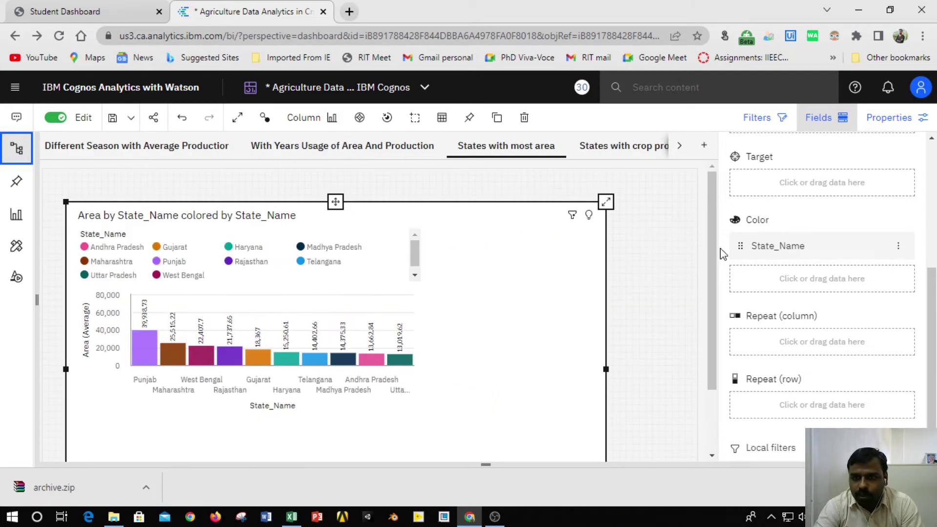
{"action": "scroll", "coordinate": [820, 244], "scroll_direction": "down", "scroll_amount": 1}
{"action": "scroll", "coordinate": [823, 293], "scroll_direction": "up", "scroll_amount": 5}
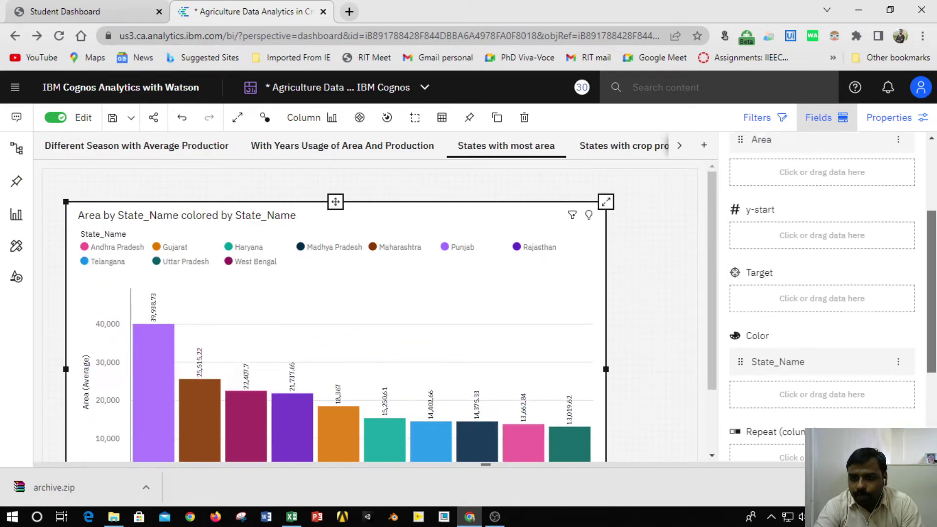
Examine the Area by State_Name chart's visualization properties, including the color palette, value label location, orientation and format
{"action": "left_click", "coordinate": [887, 122]}
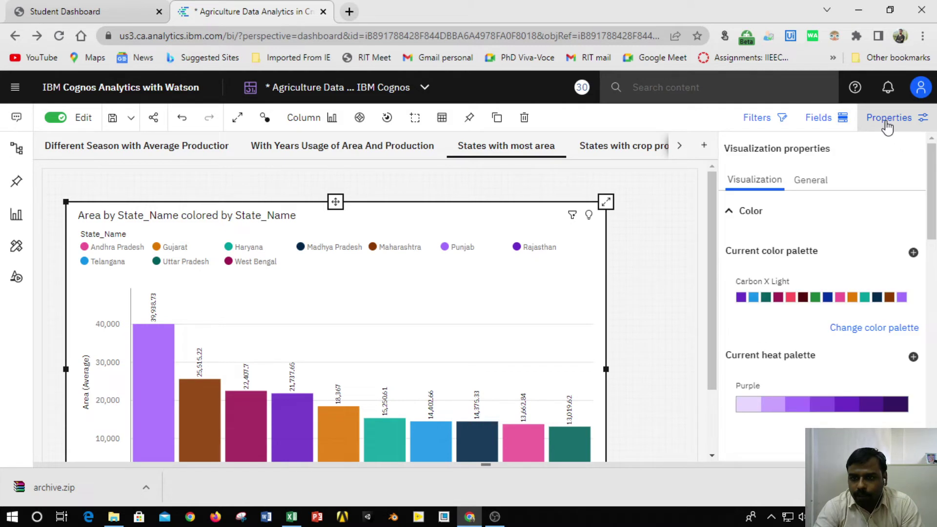
{"action": "scroll", "coordinate": [825, 293], "scroll_direction": "down", "scroll_amount": 5}
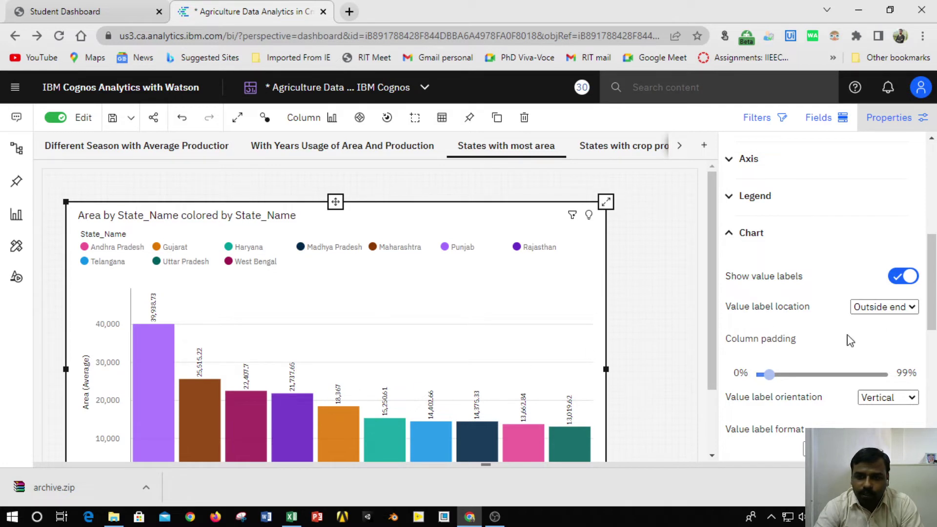
{"action": "left_click", "coordinate": [898, 308]}
{"action": "left_click", "coordinate": [889, 321]}
{"action": "scroll", "coordinate": [830, 322], "scroll_direction": "down", "scroll_amount": 2}
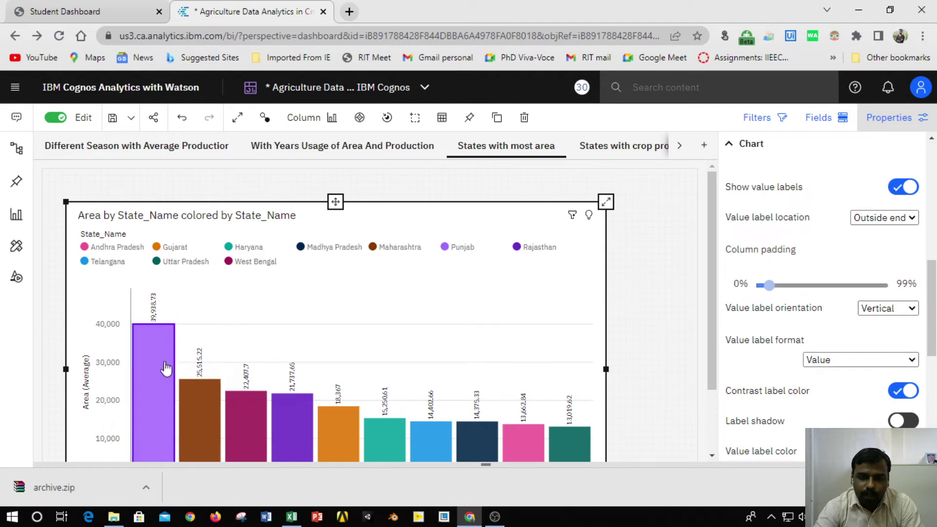
Review the value label orientation options and the remaining chart properties of the Area by State_Name chart
{"action": "left_click", "coordinate": [892, 311]}
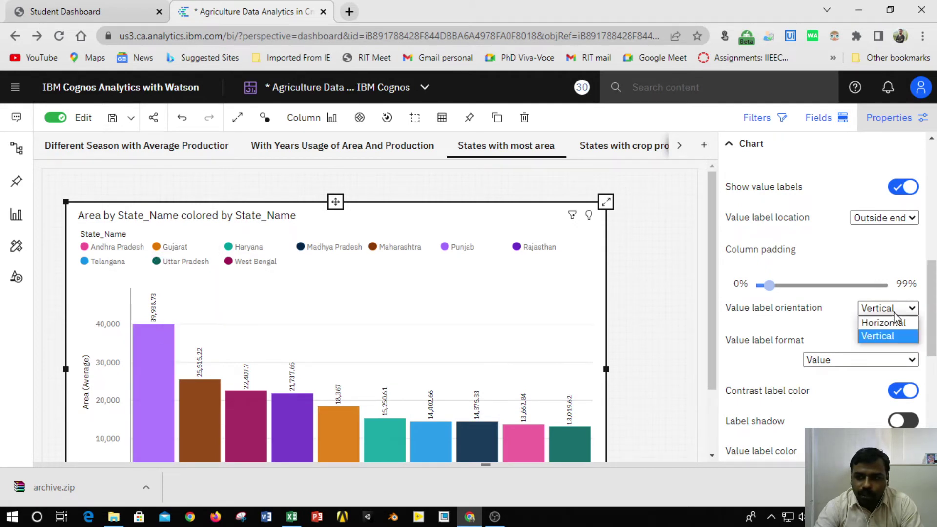
{"action": "left_click", "coordinate": [898, 312]}
{"action": "scroll", "coordinate": [830, 322], "scroll_direction": "down", "scroll_amount": 5}
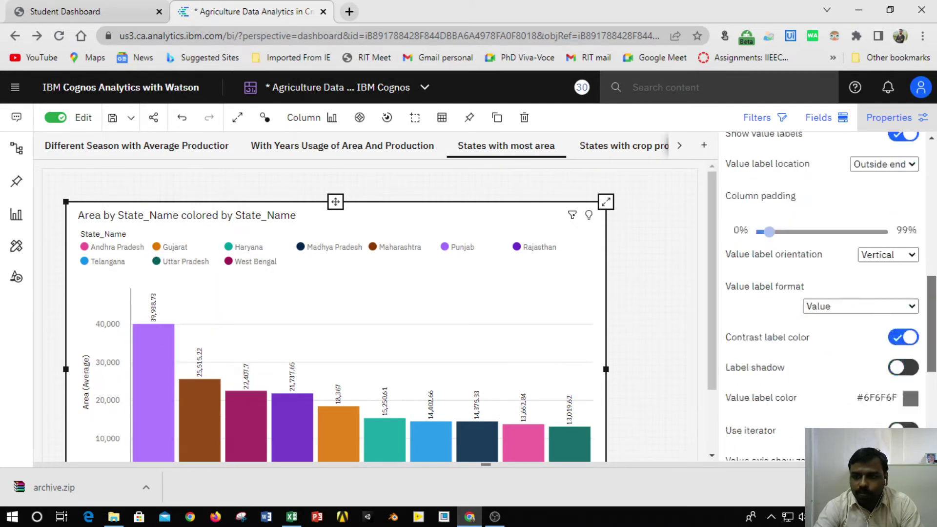
{"action": "scroll", "coordinate": [830, 322], "scroll_direction": "up", "scroll_amount": 5}
{"action": "scroll", "coordinate": [826, 293], "scroll_direction": "up", "scroll_amount": 5}
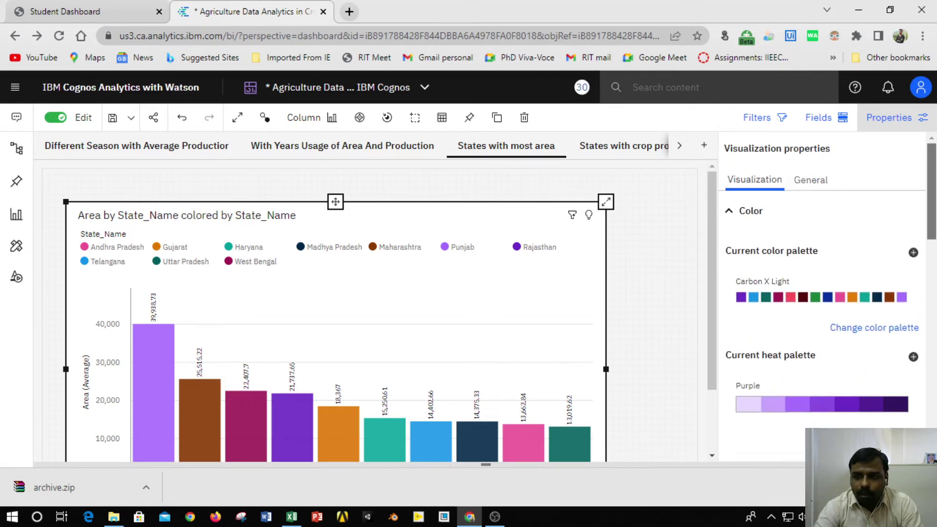
Inspect the State_Name bar field's options and its Top or bottom settings in the Area by State_Name chart
{"action": "left_click", "coordinate": [829, 121]}
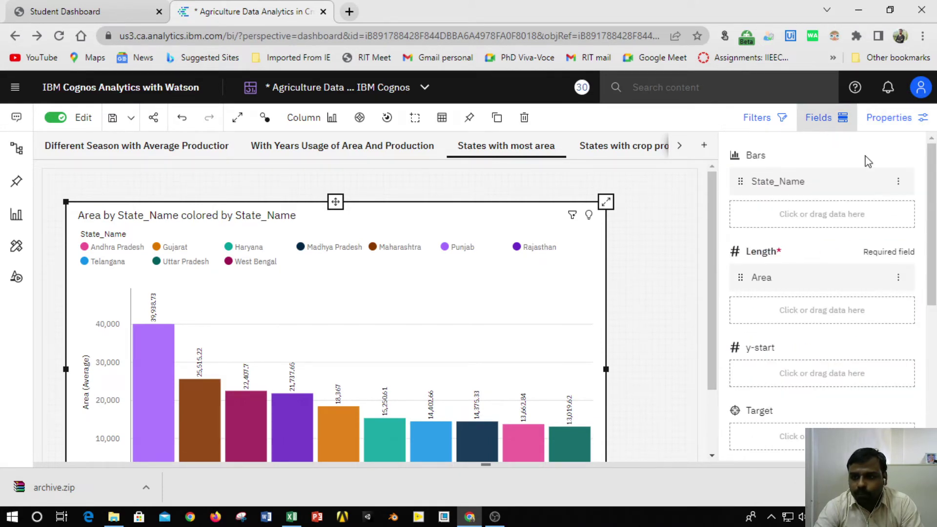
{"action": "left_click", "coordinate": [899, 182]}
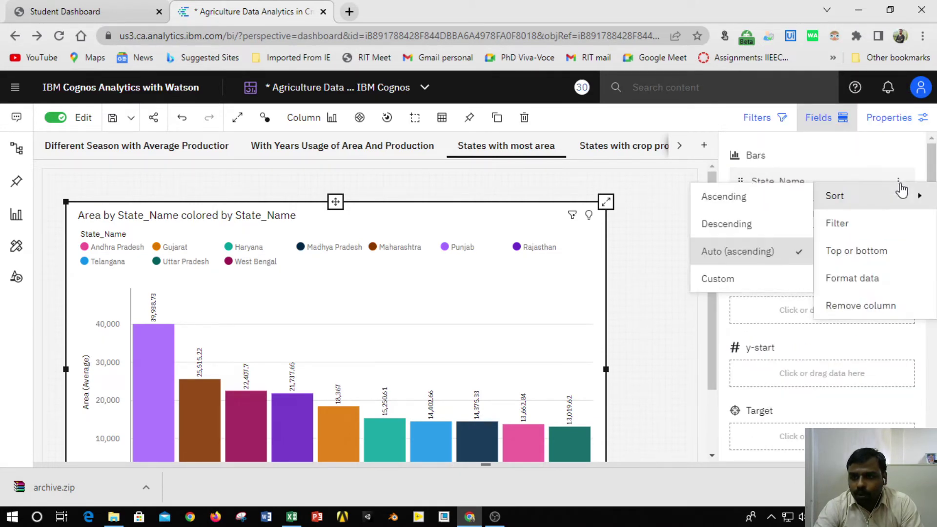
{"action": "left_click", "coordinate": [860, 252]}
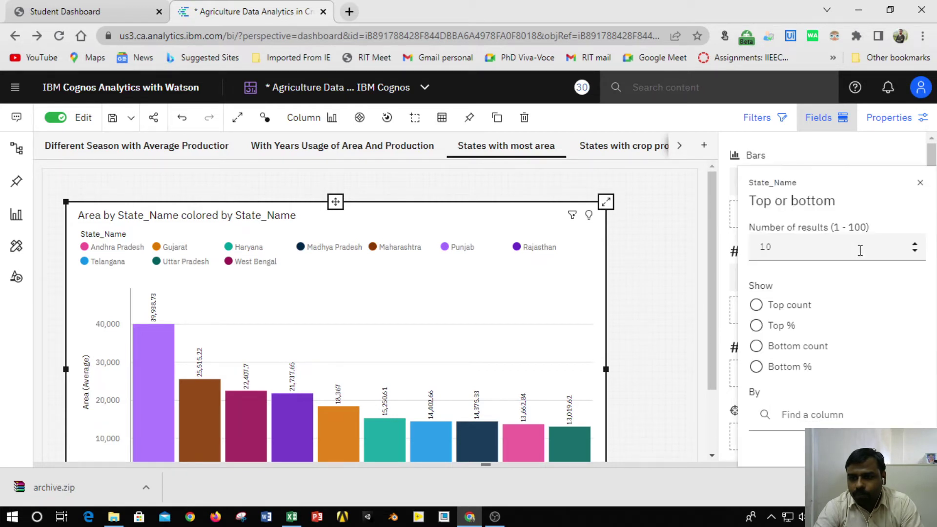
{"action": "left_click", "coordinate": [919, 187]}
{"action": "left_click", "coordinate": [898, 182]}
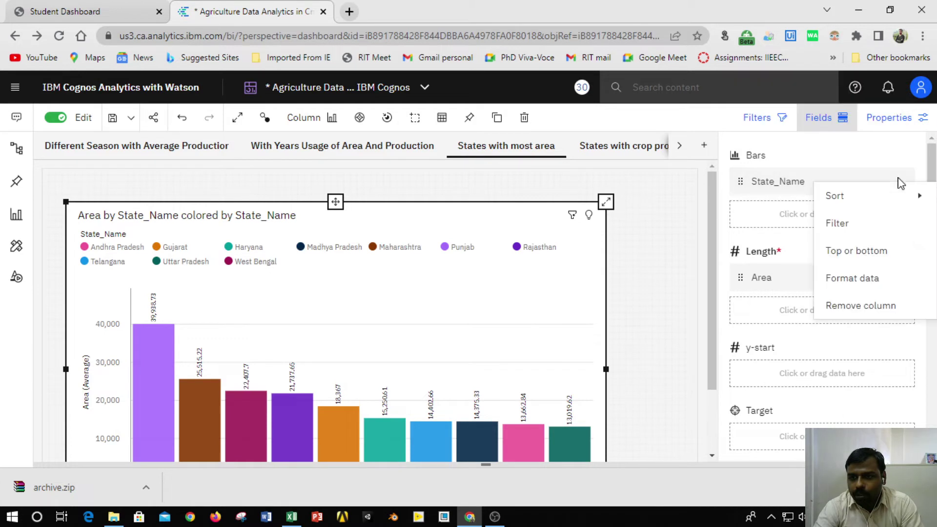
{"action": "left_click", "coordinate": [854, 253]}
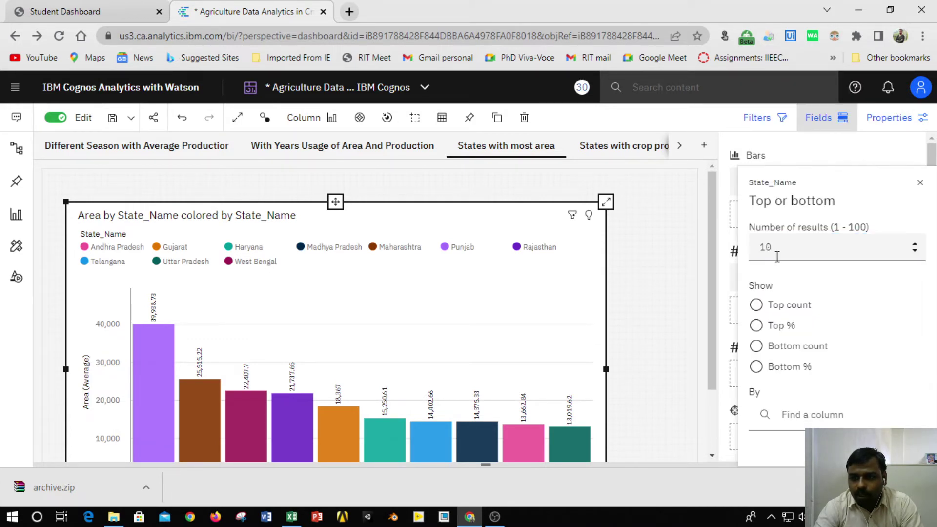
{"action": "left_click_drag", "start_coordinate": [824, 178], "coordinate": [747, 156]}
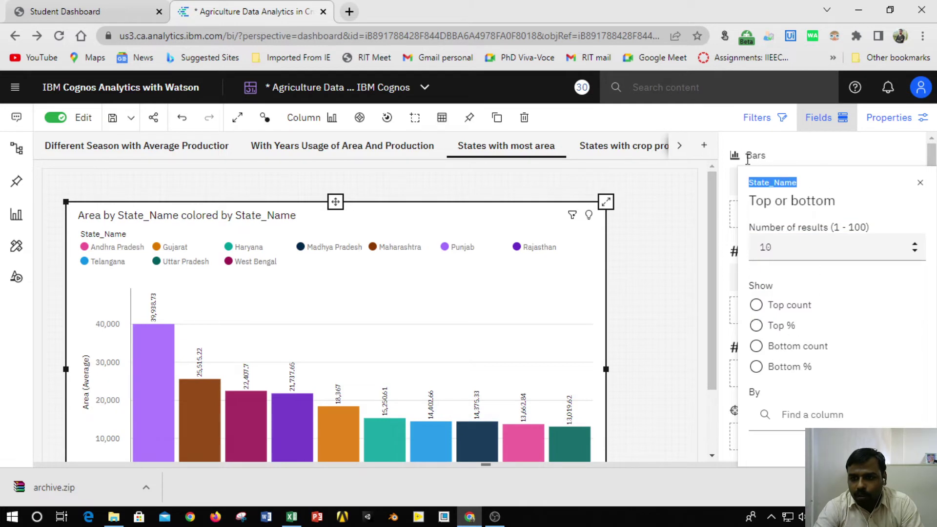
{"action": "left_click", "coordinate": [818, 192]}
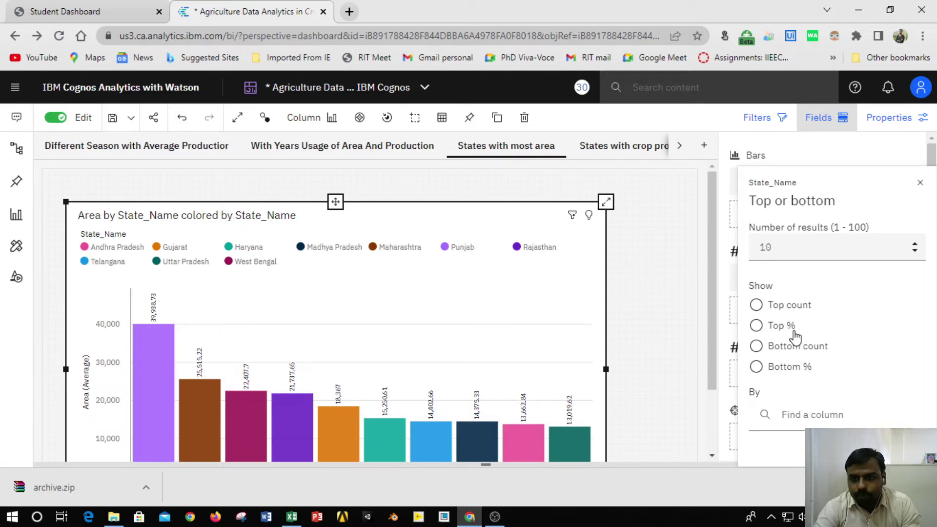
{"action": "left_click", "coordinate": [504, 523]}
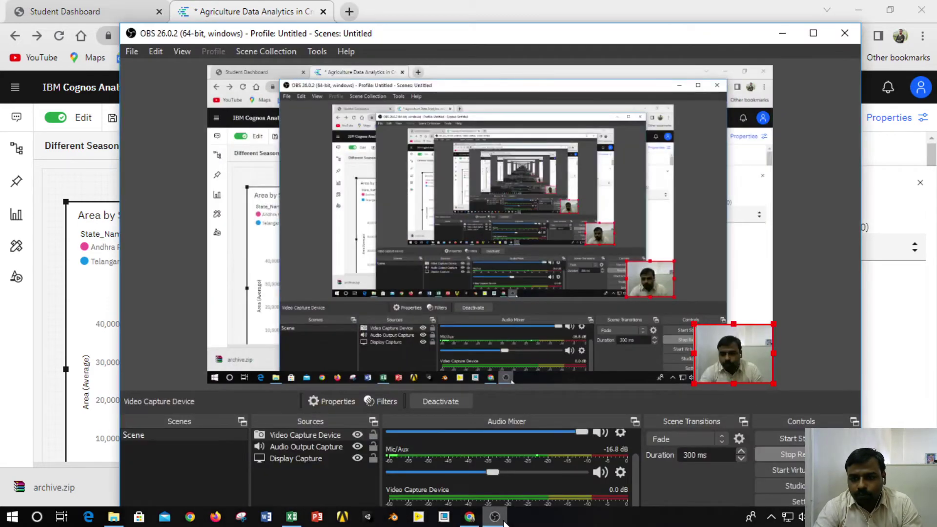
{"action": "left_click", "coordinate": [504, 523]}
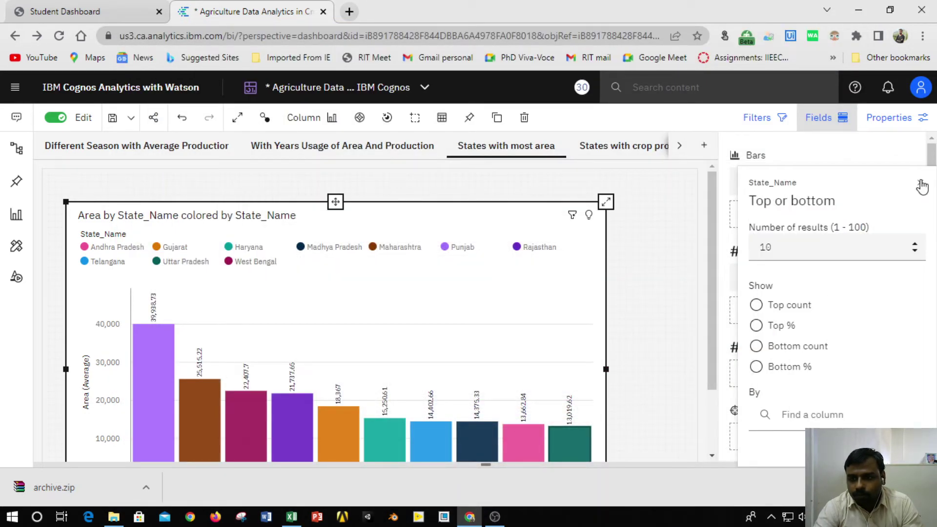
{"action": "left_click", "coordinate": [495, 521]}
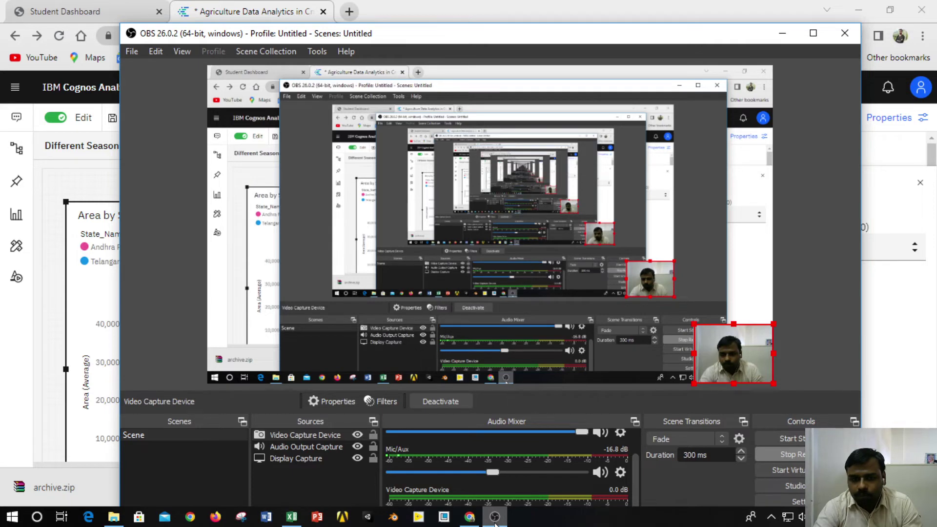
{"action": "left_click", "coordinate": [495, 519]}
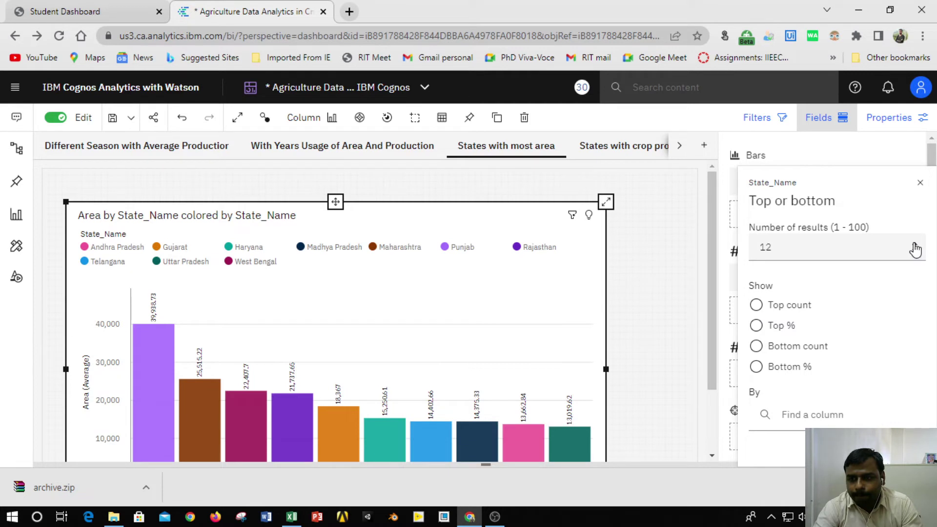
Try a top count of 11 for the Area length field in the Area by State_Name chart, and revert it
{"action": "left_click", "coordinate": [920, 182]}
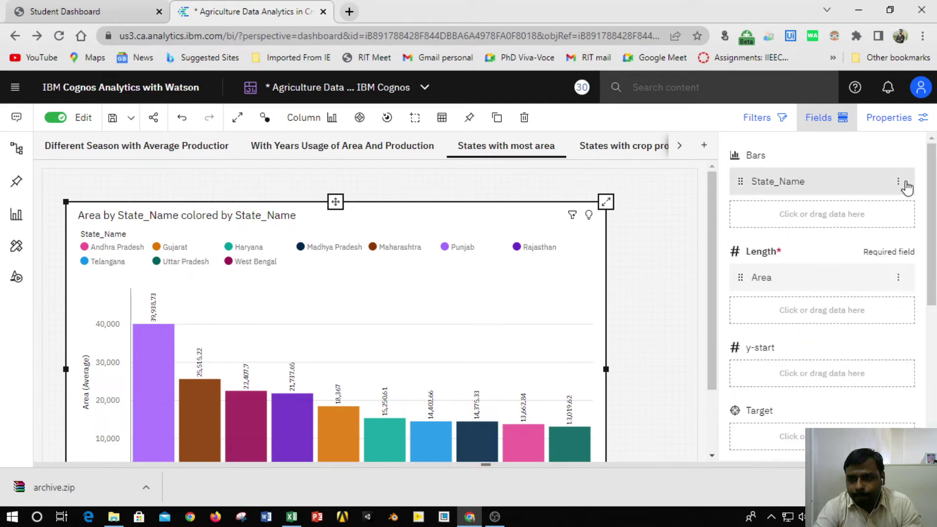
{"action": "left_click", "coordinate": [899, 279]}
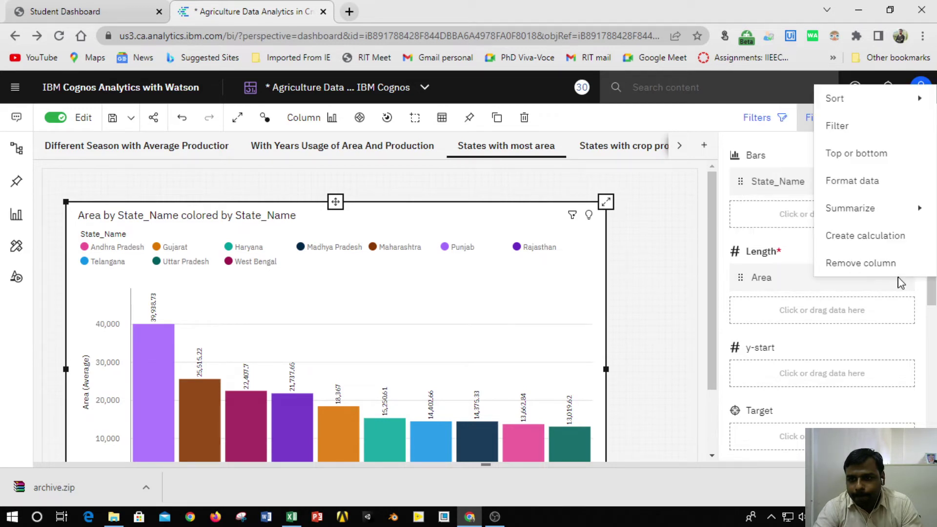
{"action": "left_click", "coordinate": [853, 154]}
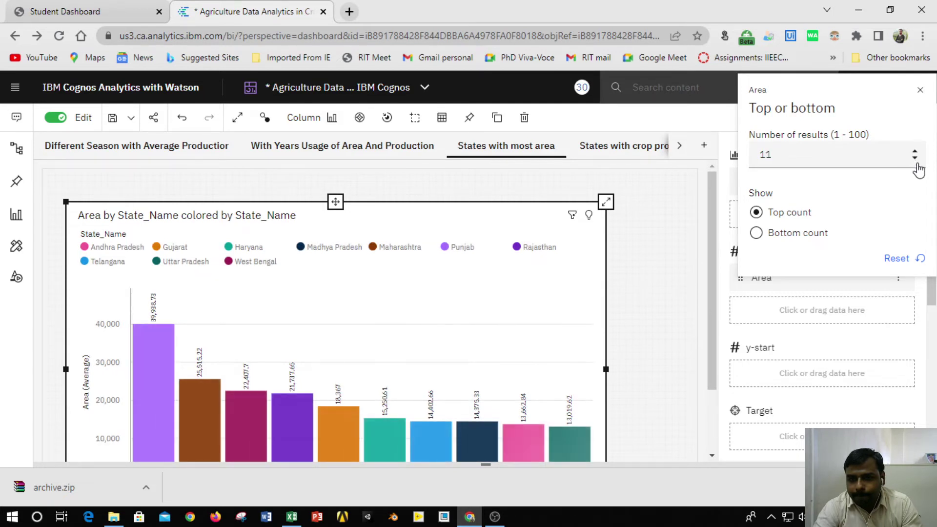
{"action": "left_click", "coordinate": [915, 158]}
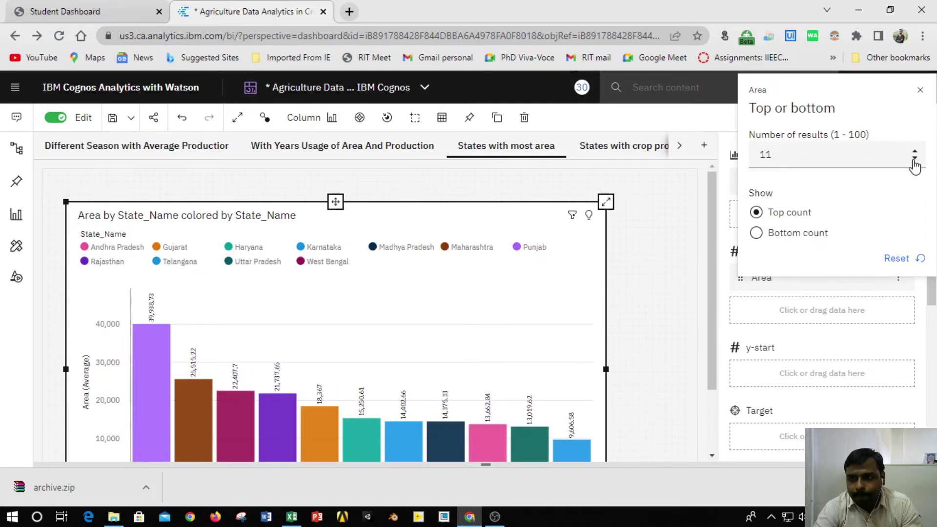
{"action": "left_click", "coordinate": [921, 92]}
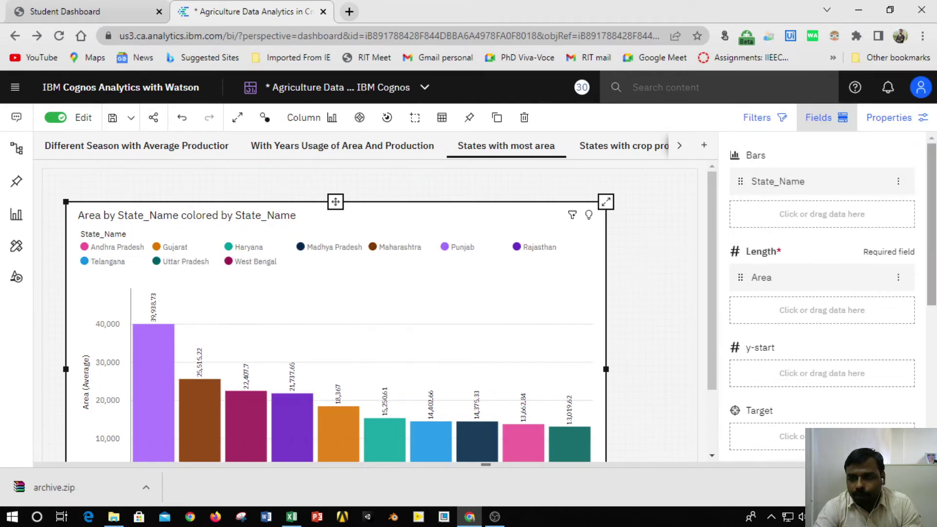
Limit the Area by State_Name chart to the top 11 results using the Area length field's Top or bottom setting
{"action": "left_click", "coordinate": [899, 278]}
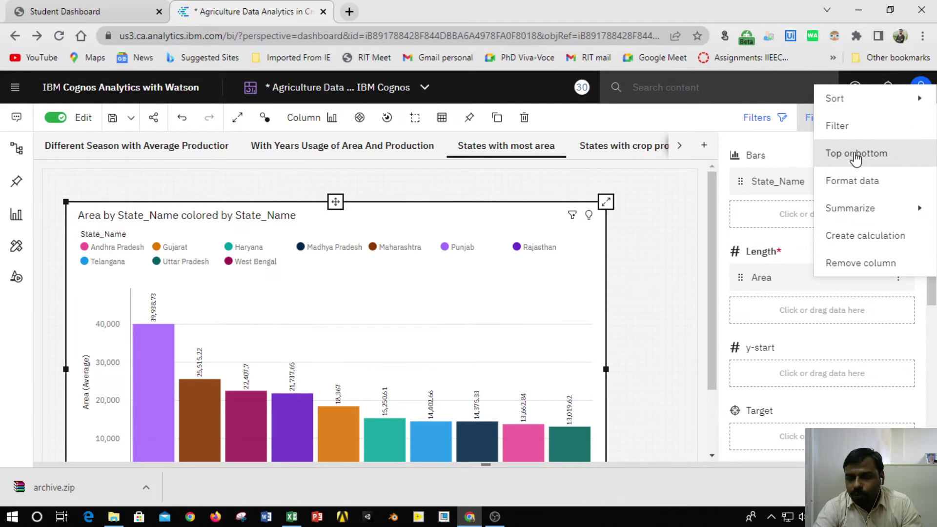
{"action": "left_click", "coordinate": [680, 268]}
{"action": "scroll", "coordinate": [680, 268], "scroll_direction": "down", "scroll_amount": 1}
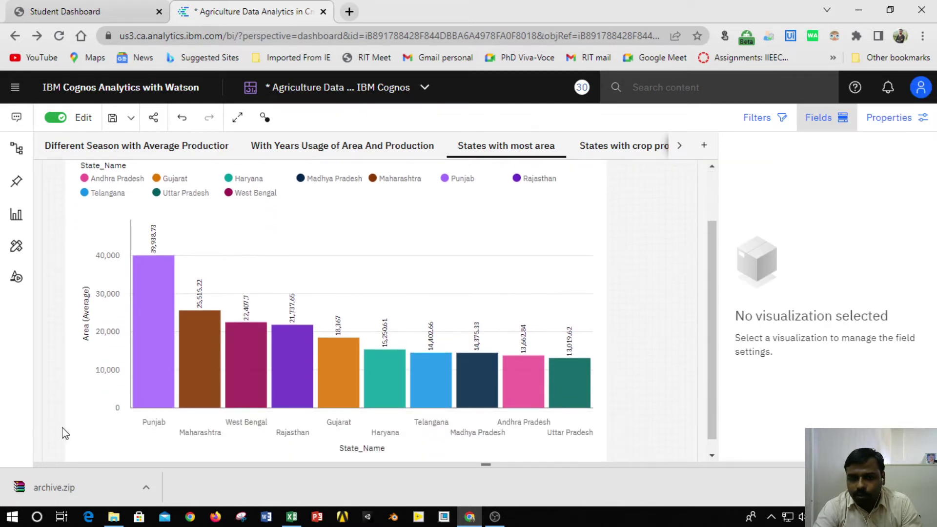
{"action": "left_click", "coordinate": [827, 118]}
{"action": "left_click", "coordinate": [547, 234]}
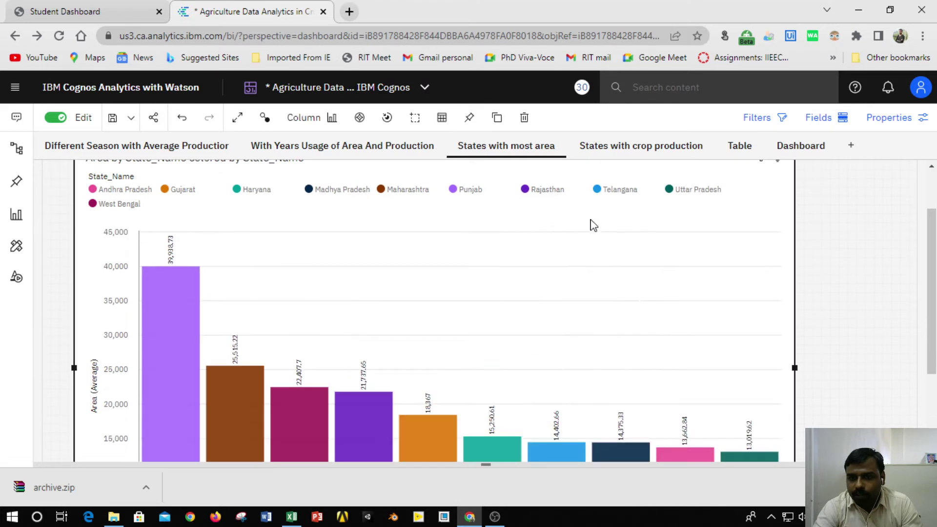
{"action": "left_click", "coordinate": [833, 119]}
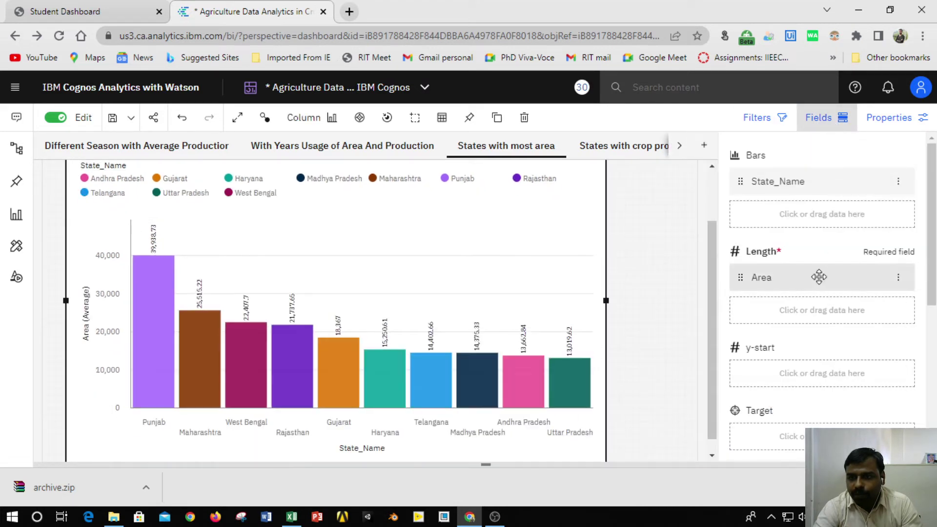
{"action": "left_click", "coordinate": [899, 280]}
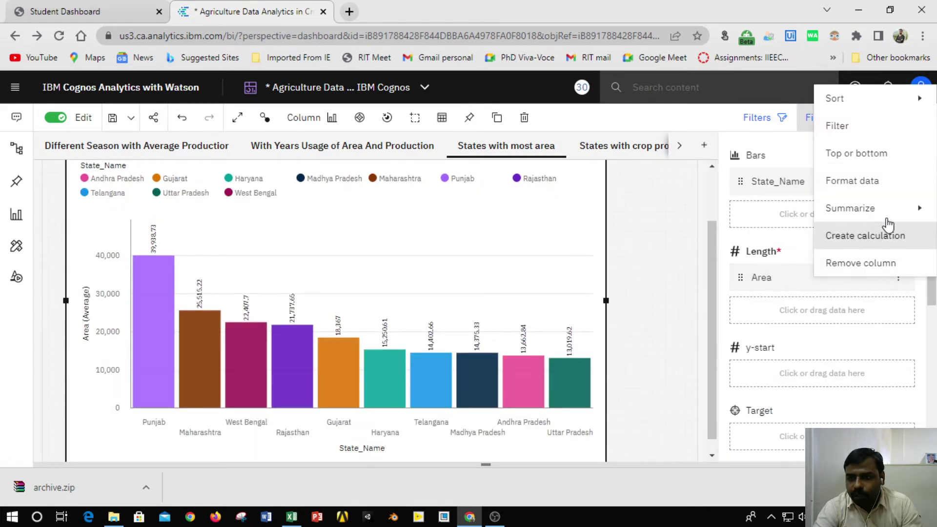
{"action": "left_click", "coordinate": [863, 155]}
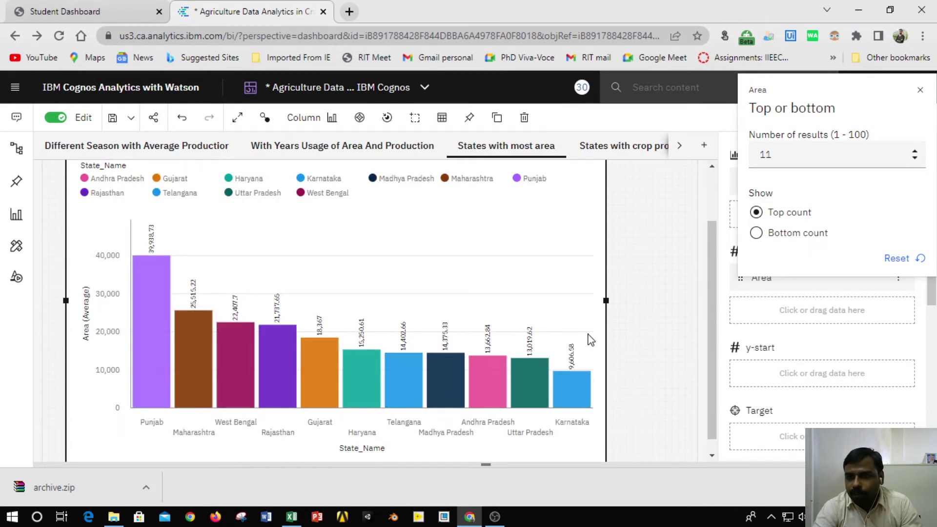
{"action": "left_click", "coordinate": [921, 91]}
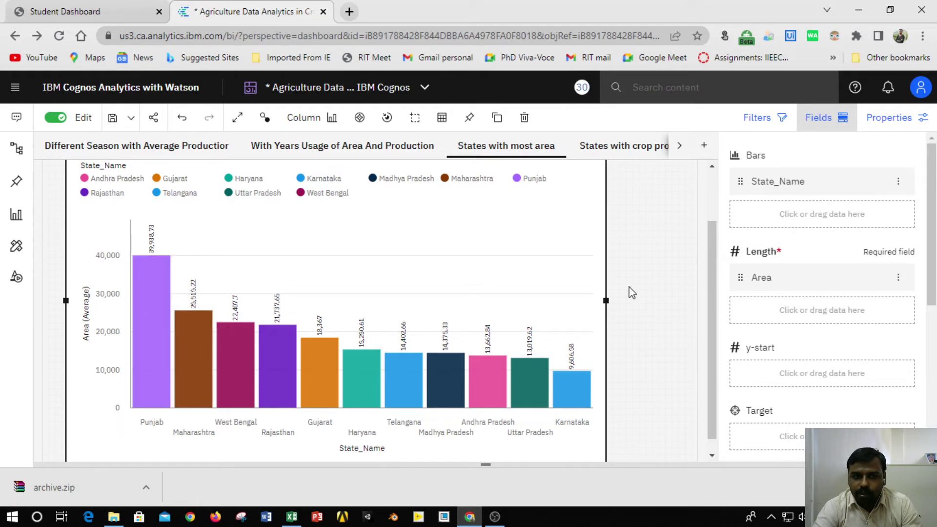
On the States with crop production tab, browse the available visualization types and show the crop_production.csv source fields
{"action": "left_click", "coordinate": [605, 146]}
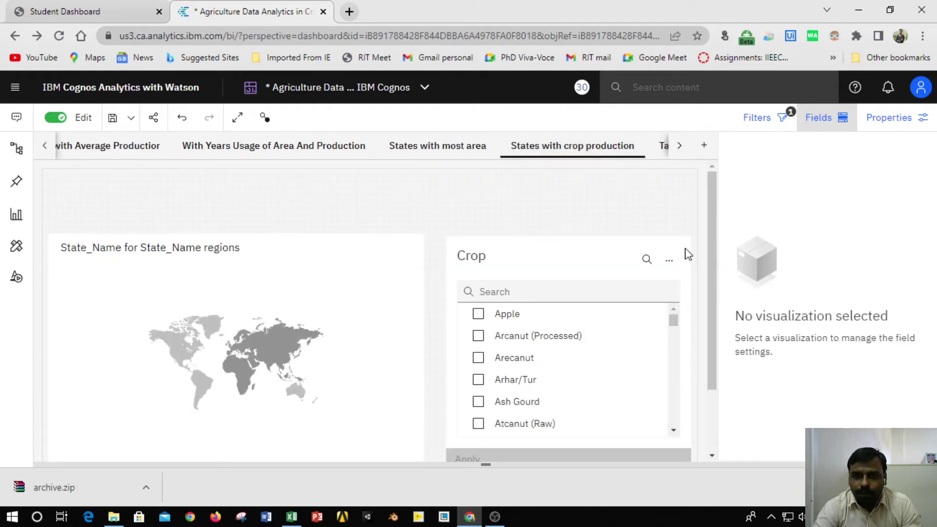
{"action": "left_click_drag", "start_coordinate": [714, 253], "coordinate": [710, 316]}
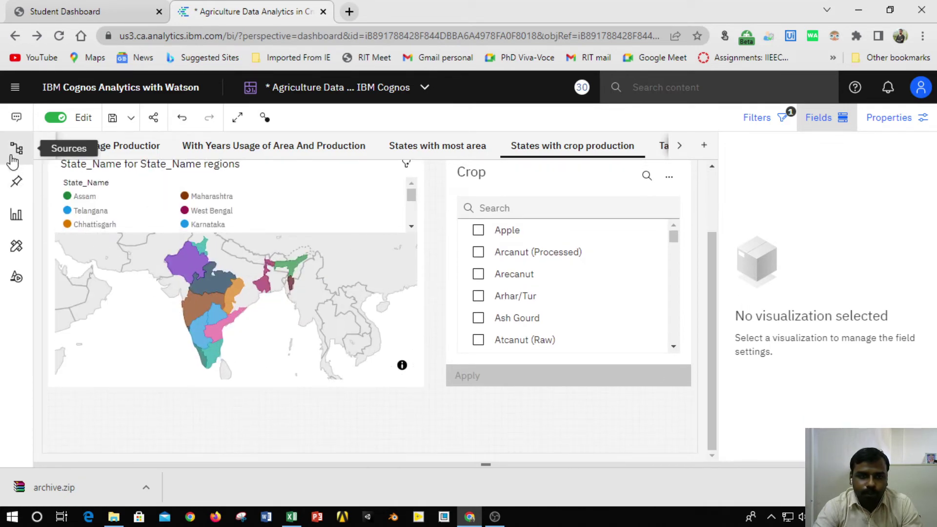
{"action": "left_click", "coordinate": [16, 215]}
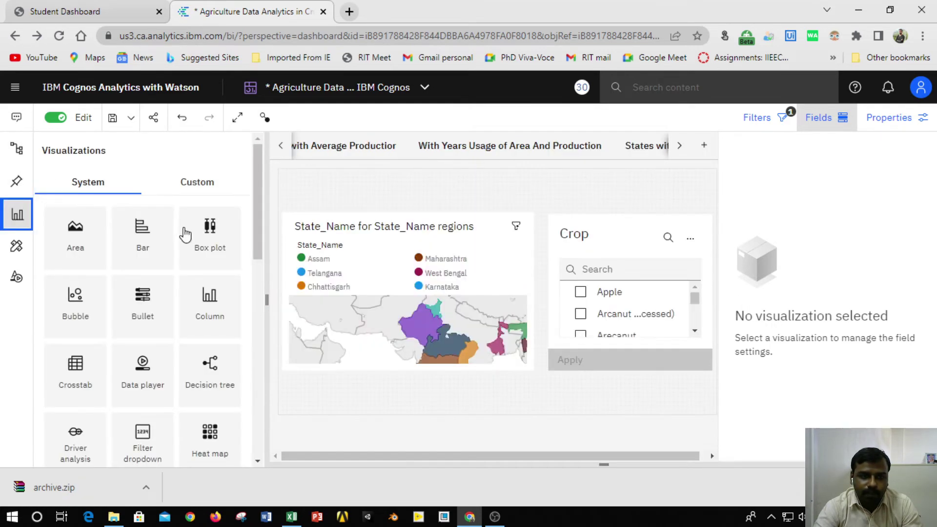
{"action": "left_click_drag", "start_coordinate": [259, 214], "coordinate": [255, 356]}
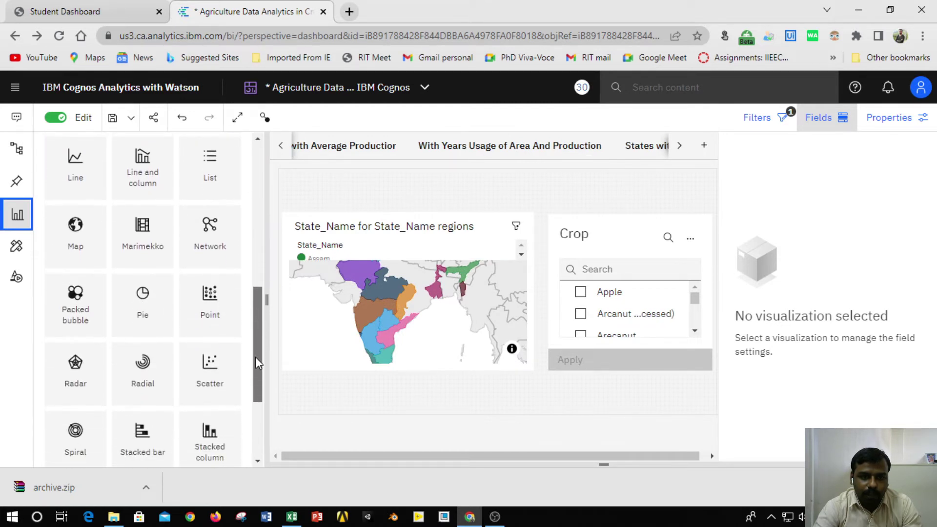
{"action": "left_click", "coordinate": [16, 150]}
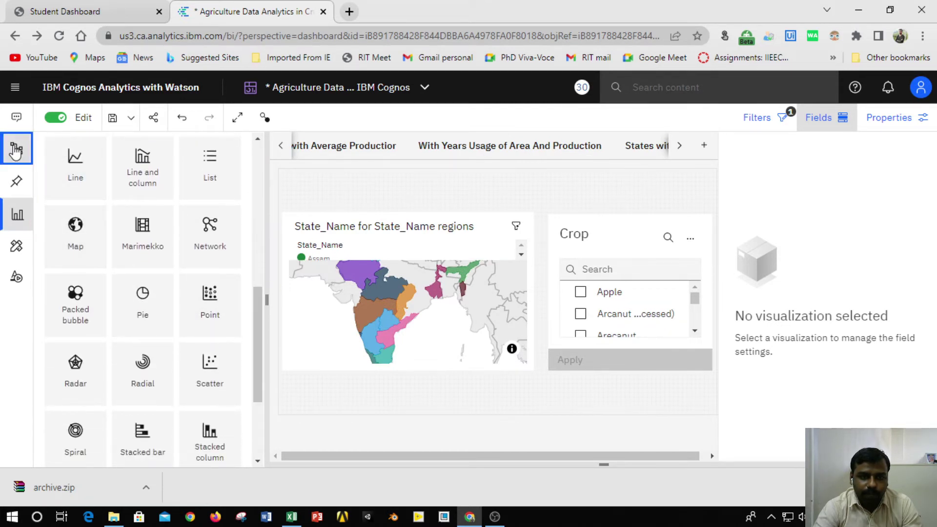
Inspect the State_Name regions map's fields and the value list and options of the tab-level Crop filter
{"action": "left_click", "coordinate": [439, 230]}
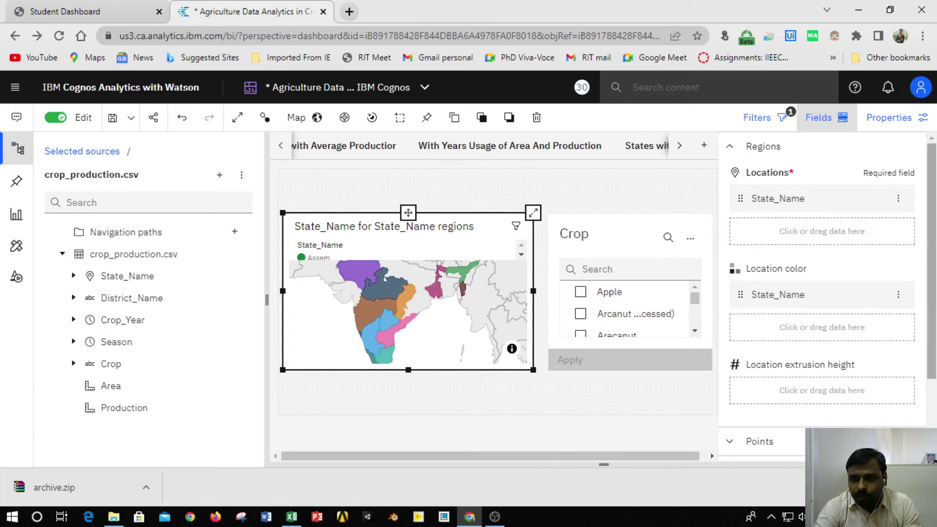
{"action": "left_click_drag", "start_coordinate": [933, 308], "coordinate": [929, 268]}
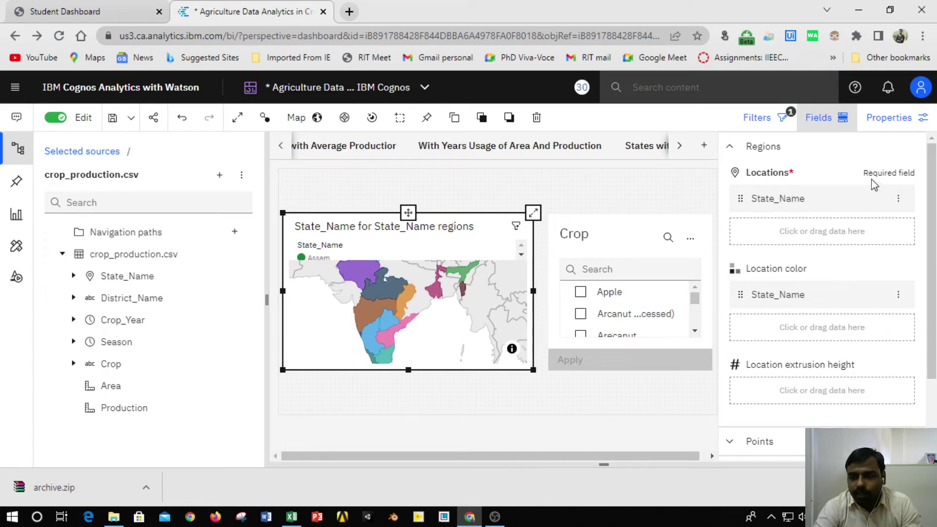
{"action": "left_click", "coordinate": [770, 121]}
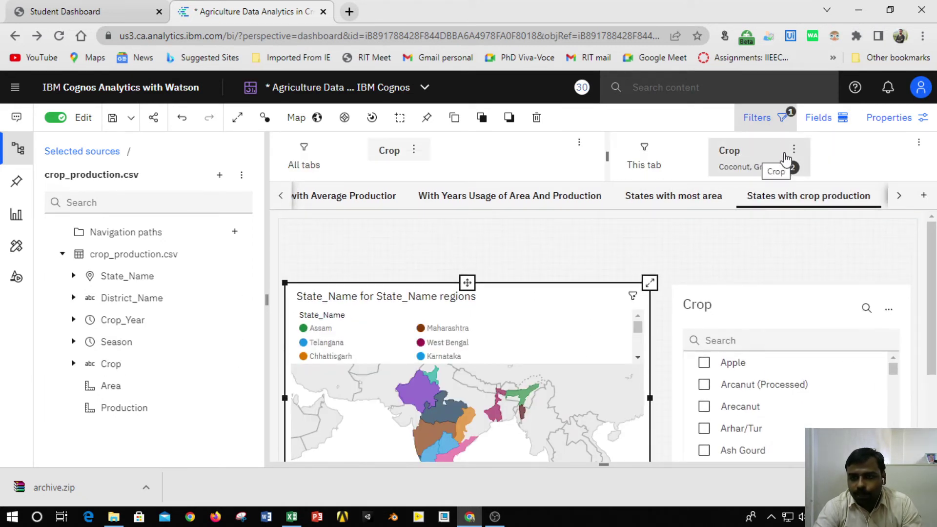
{"action": "left_click", "coordinate": [730, 156]}
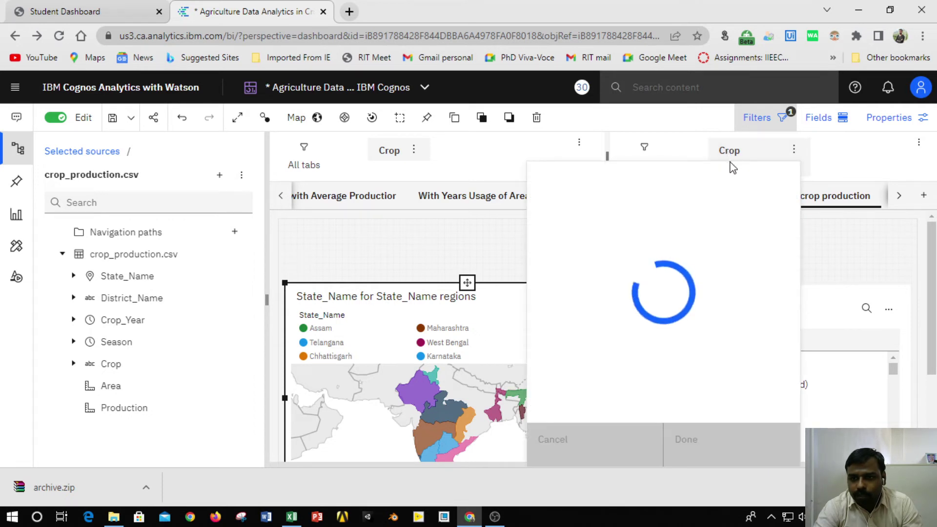
{"action": "scroll", "coordinate": [572, 342], "scroll_direction": "down", "scroll_amount": 9}
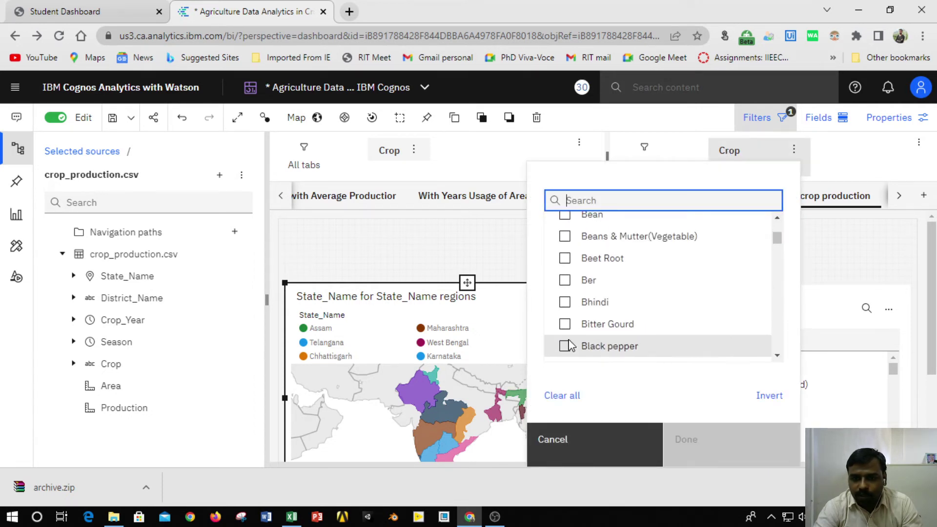
{"action": "scroll", "coordinate": [576, 311], "scroll_direction": "down", "scroll_amount": 3}
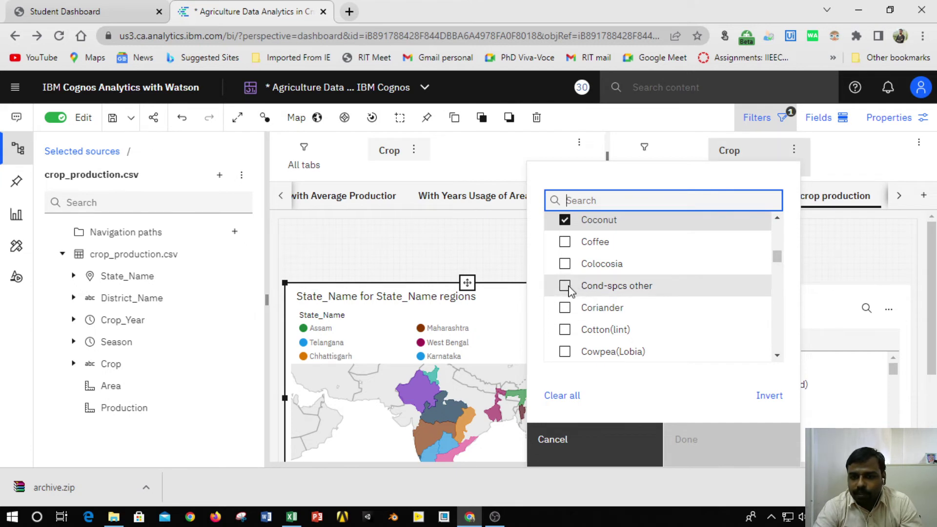
{"action": "scroll", "coordinate": [572, 289], "scroll_direction": "up", "scroll_amount": 2}
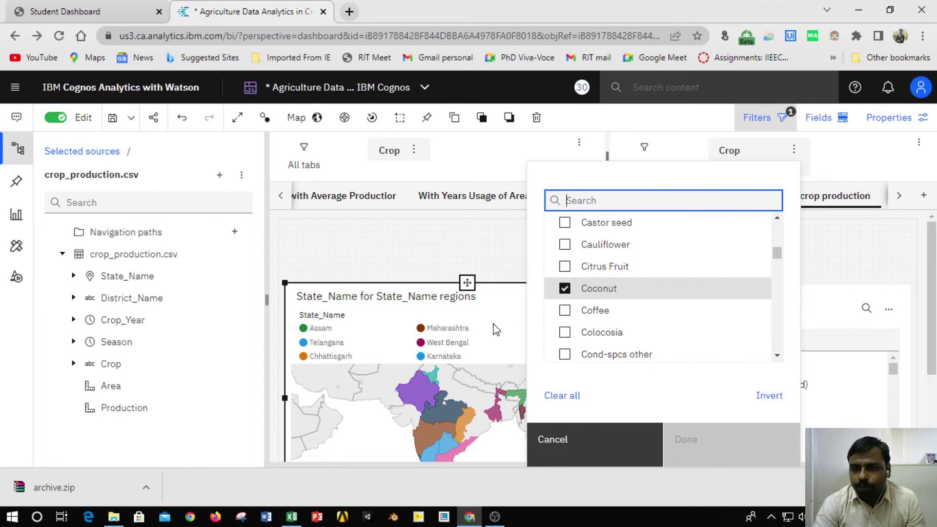
{"action": "left_click", "coordinate": [491, 247]}
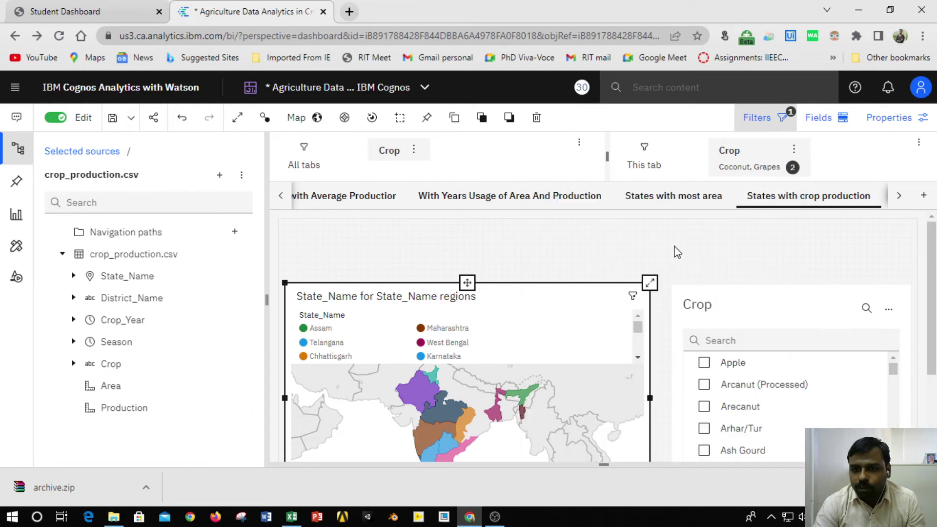
{"action": "left_click", "coordinate": [795, 152]}
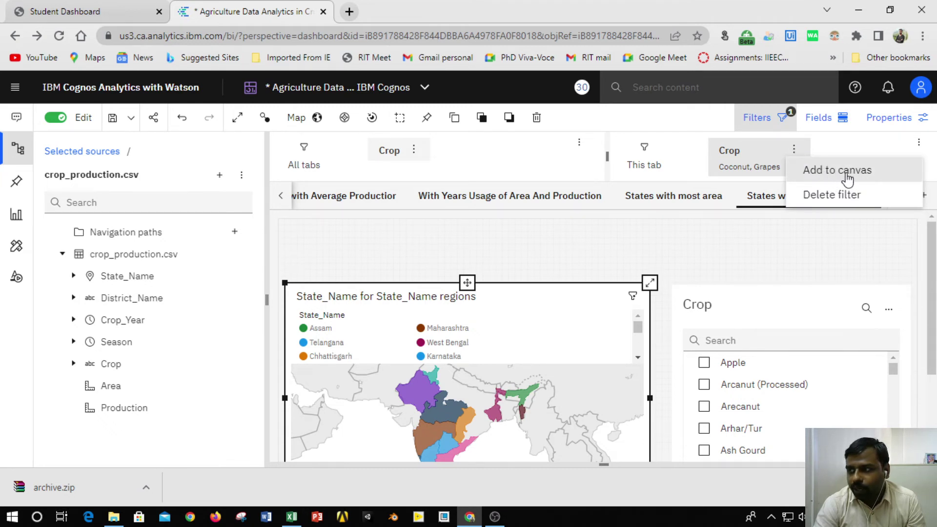
{"action": "left_click", "coordinate": [751, 260]}
Replace Grapes with Gram in the Crop filter widget beside the map and apply the selection
{"action": "scroll", "coordinate": [782, 317], "scroll_direction": "down", "scroll_amount": 1}
{"action": "scroll", "coordinate": [757, 342], "scroll_direction": "up", "scroll_amount": 1}
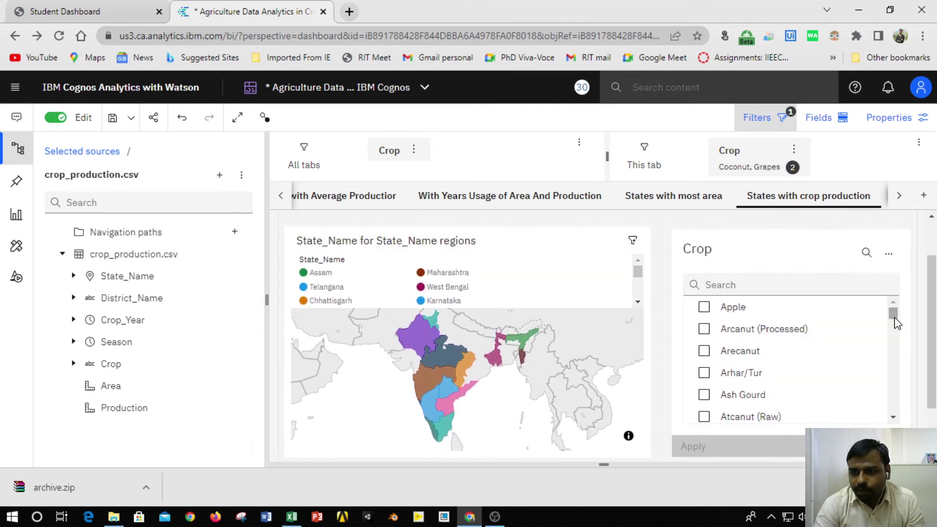
{"action": "left_click_drag", "start_coordinate": [895, 326], "coordinate": [901, 352]}
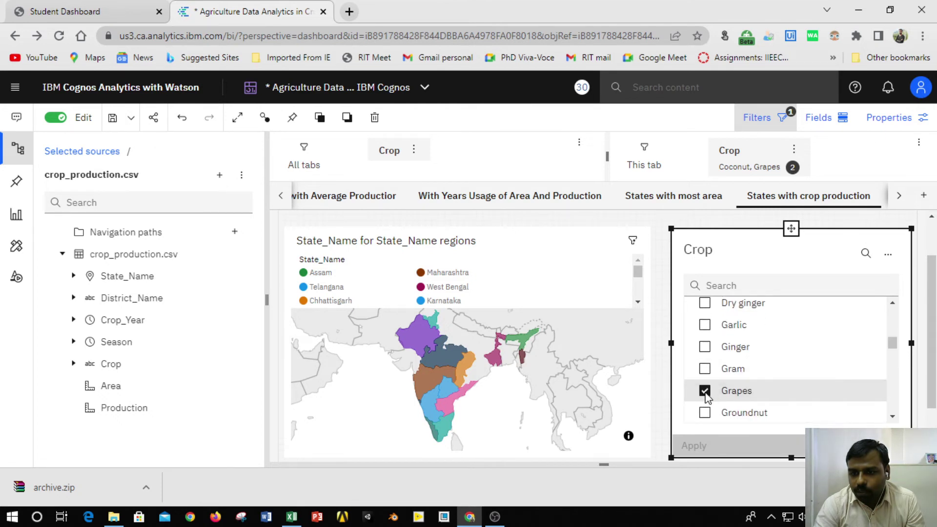
{"action": "left_click", "coordinate": [705, 392]}
{"action": "left_click", "coordinate": [706, 370]}
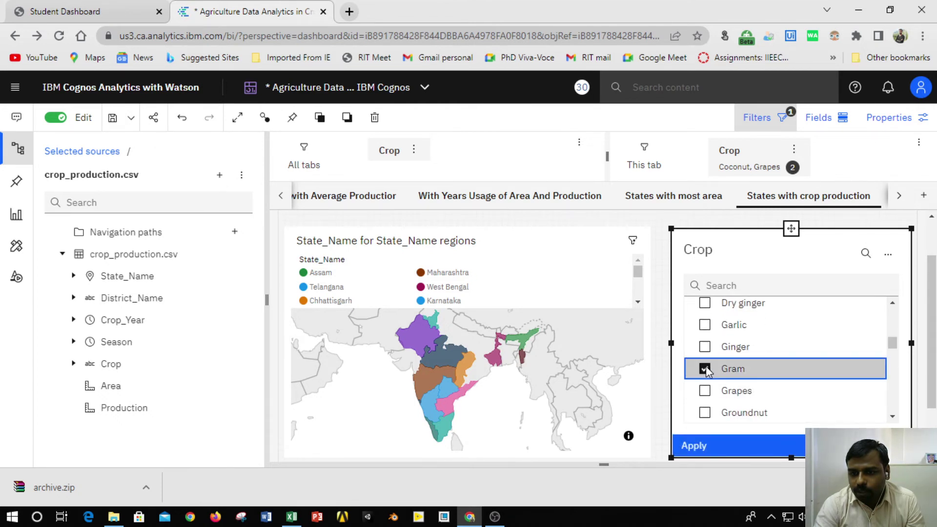
{"action": "left_click", "coordinate": [699, 447]}
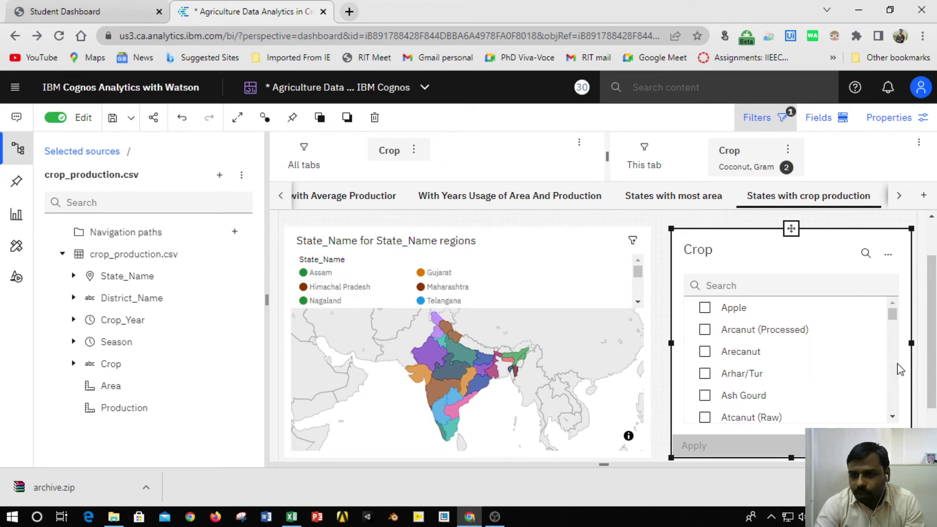
Replace Coconut with Coffee in the Crop filter widget and apply the selection to the map
{"action": "left_click_drag", "start_coordinate": [896, 317], "coordinate": [896, 336]}
{"action": "left_click", "coordinate": [705, 338]}
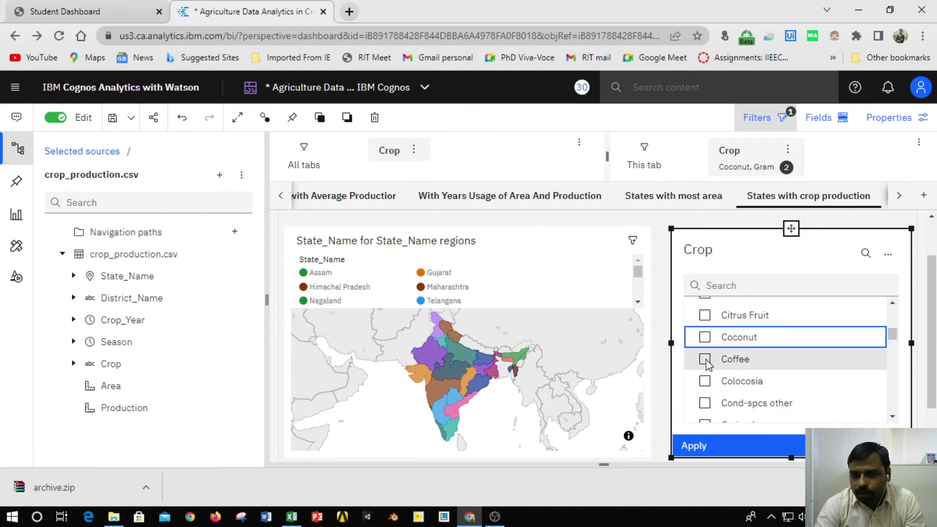
{"action": "left_click", "coordinate": [705, 360]}
{"action": "left_click", "coordinate": [705, 449]}
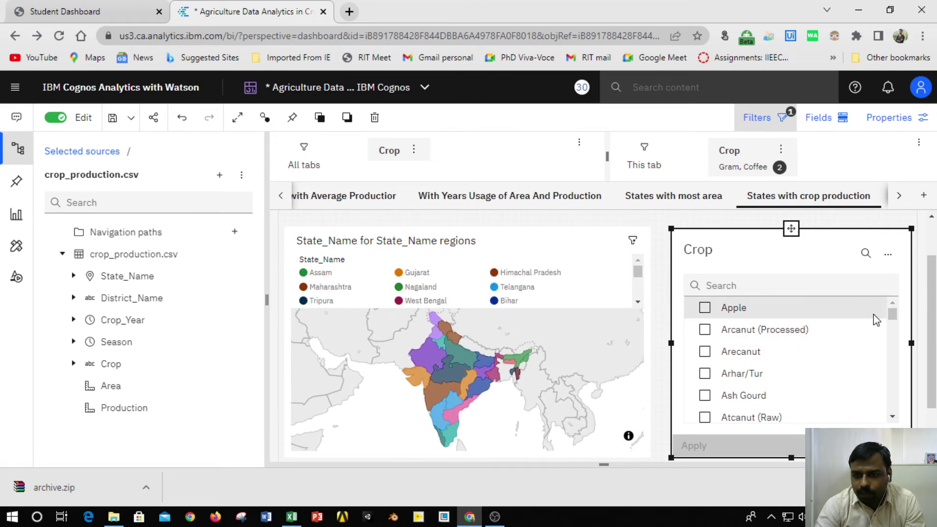
Replace Coffee with Apple in the Crop filter widget and apply the selection
{"action": "mouse_move", "coordinate": [891, 313]}
{"action": "left_mouse_down"}
{"action": "mouse_move", "coordinate": [893, 334]}
{"action": "mouse_move", "coordinate": [889, 309]}
{"action": "left_mouse_up"}
{"action": "left_click", "coordinate": [835, 361]}
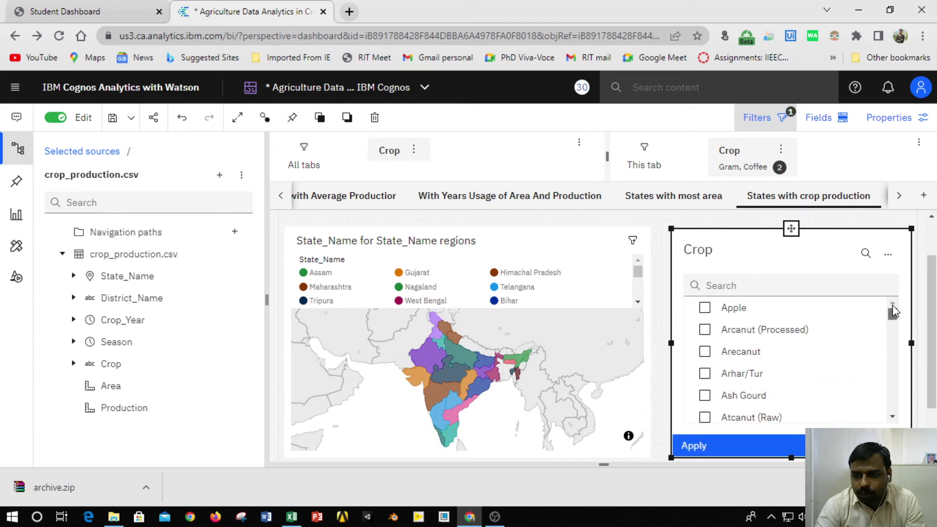
{"action": "left_click", "coordinate": [705, 307]}
{"action": "left_click", "coordinate": [693, 446]}
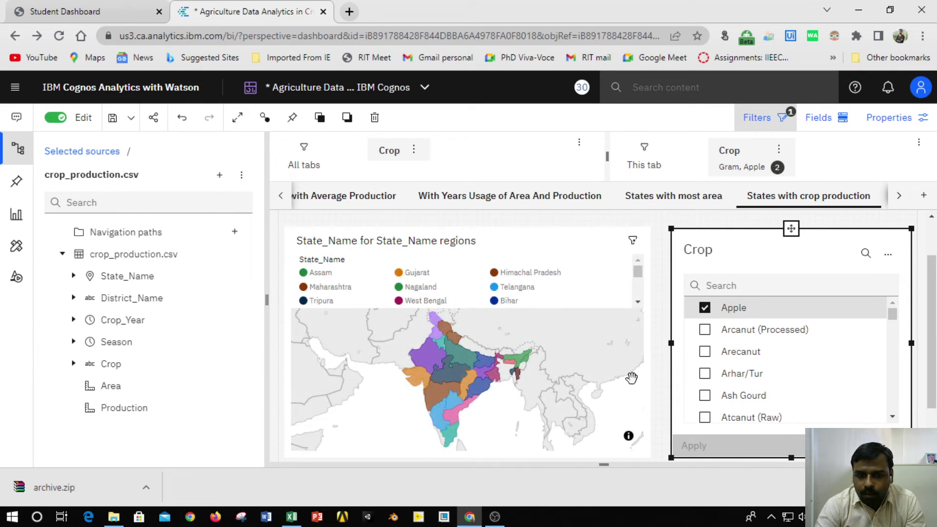
Replace Apple with Arcanut (Processed) in the Crop filter widget and apply the selection
{"action": "left_click", "coordinate": [704, 308]}
{"action": "left_click", "coordinate": [706, 331]}
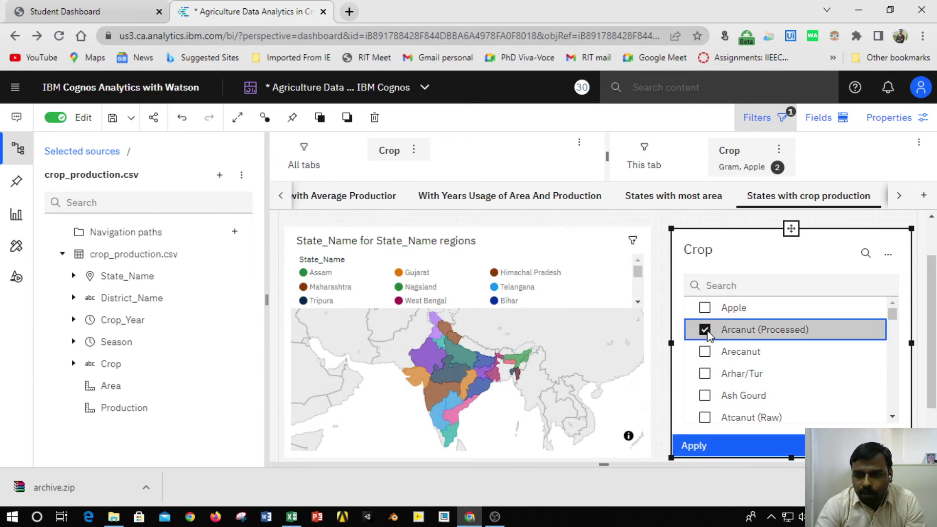
{"action": "left_click", "coordinate": [686, 444]}
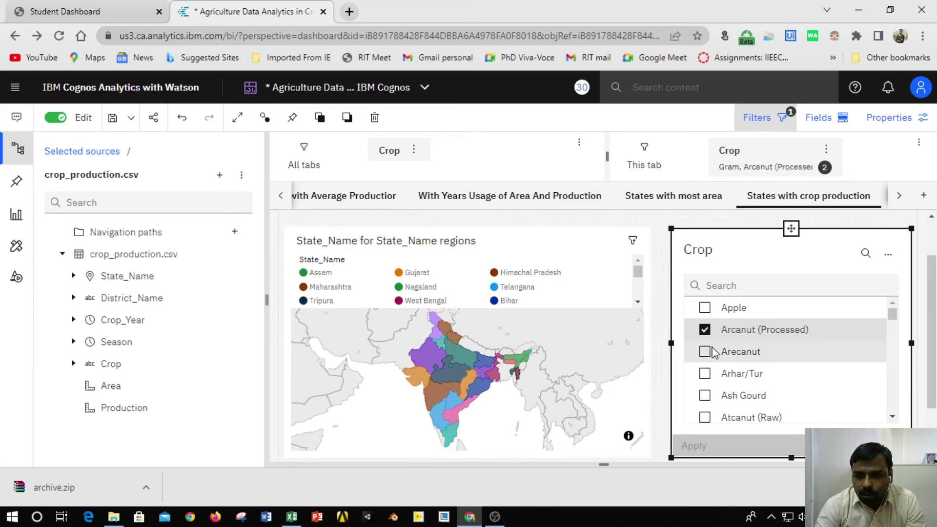
Replace Arcanut (Processed) with Arecanut in the Crop filter widget and apply the selection
{"action": "left_click", "coordinate": [705, 330]}
{"action": "left_click", "coordinate": [705, 352]}
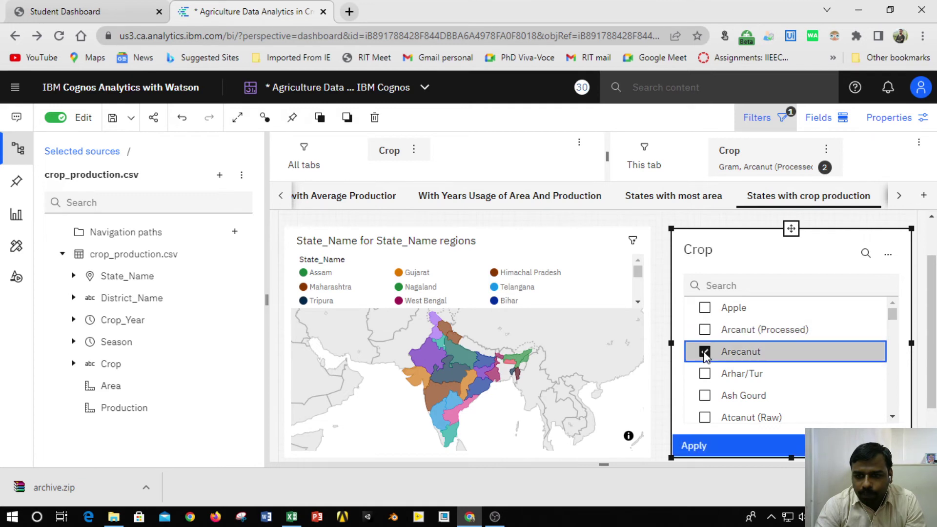
{"action": "left_click", "coordinate": [696, 446]}
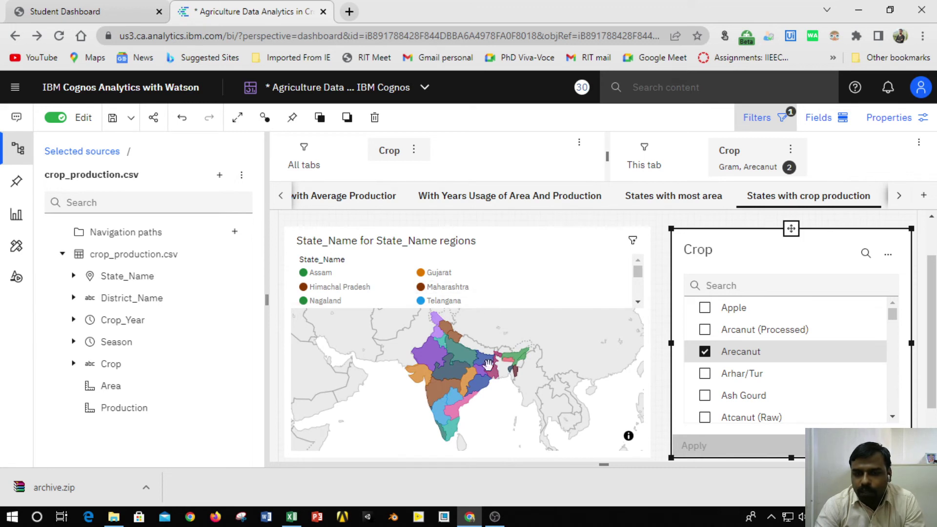
View the combined Dashboard tab briefly and go to the Table tab
{"action": "left_click", "coordinate": [899, 197]}
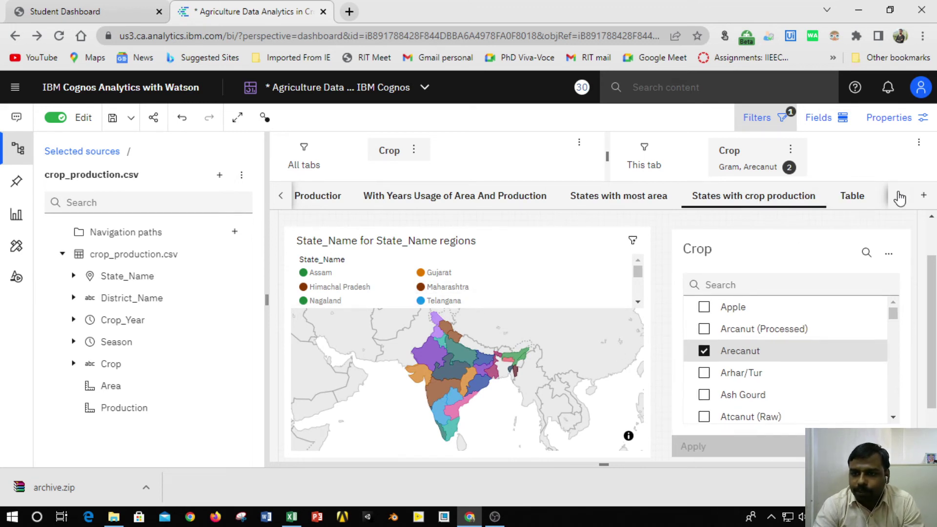
{"action": "left_click", "coordinate": [876, 196]}
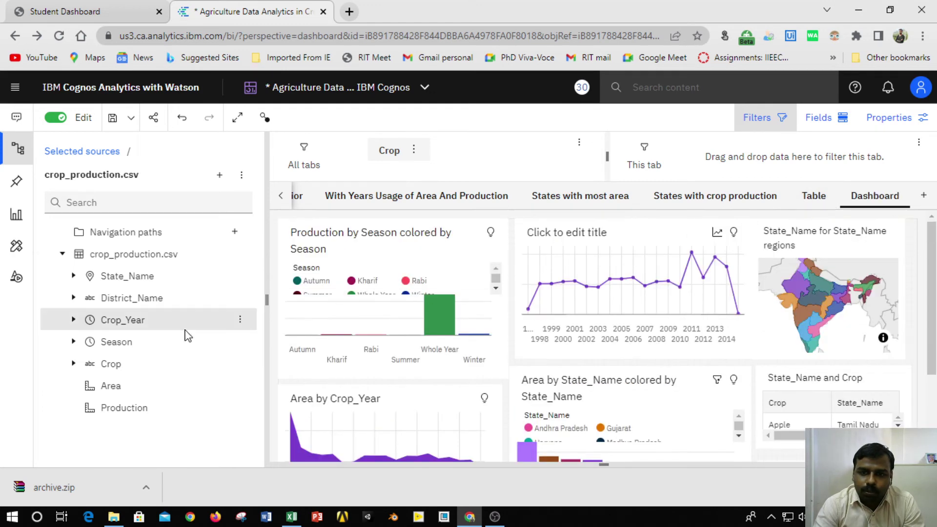
{"action": "left_click", "coordinate": [820, 197]}
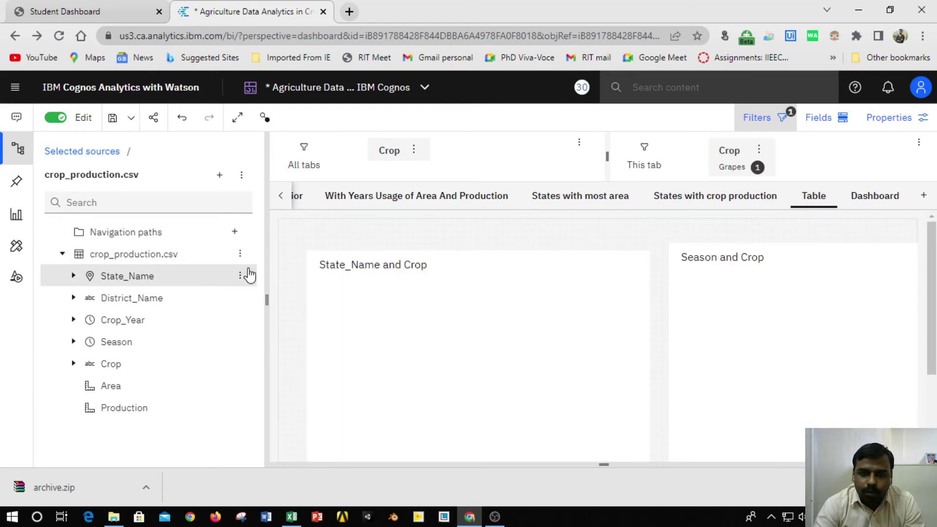
Browse the available visualization types for the Table tab and collapse the list
{"action": "left_click", "coordinate": [20, 152]}
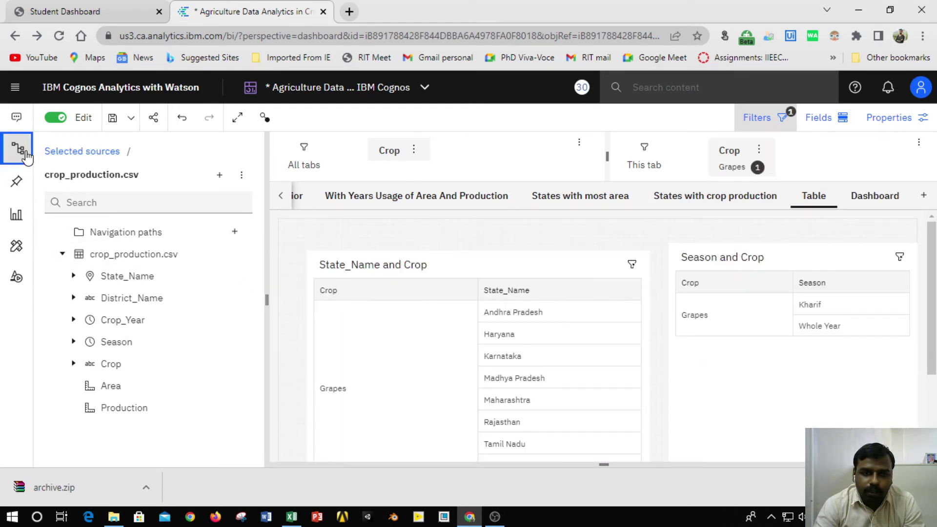
{"action": "left_click", "coordinate": [24, 153]}
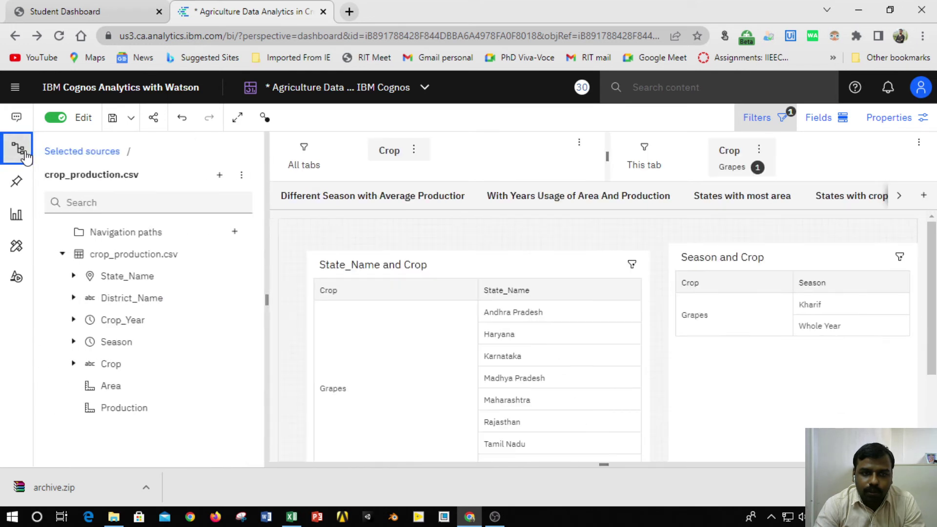
{"action": "left_click", "coordinate": [18, 221]}
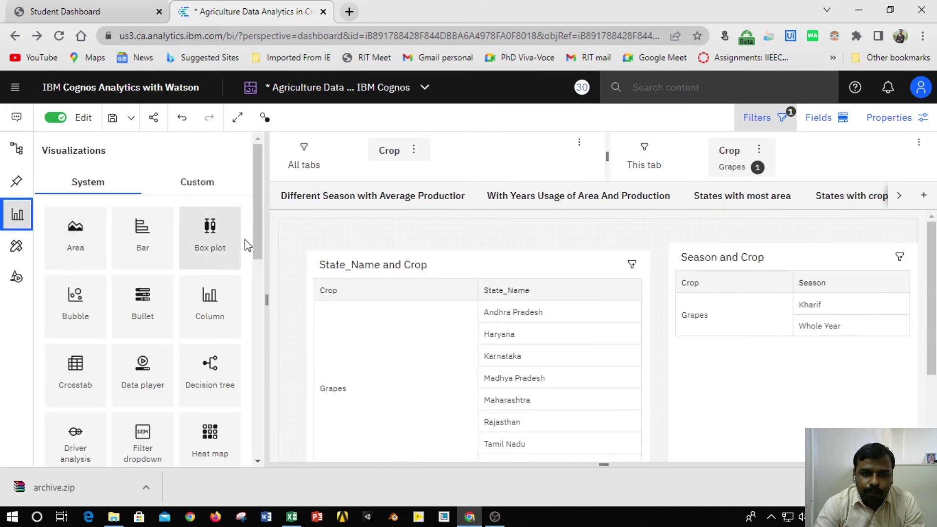
{"action": "left_click_drag", "start_coordinate": [262, 230], "coordinate": [267, 413]}
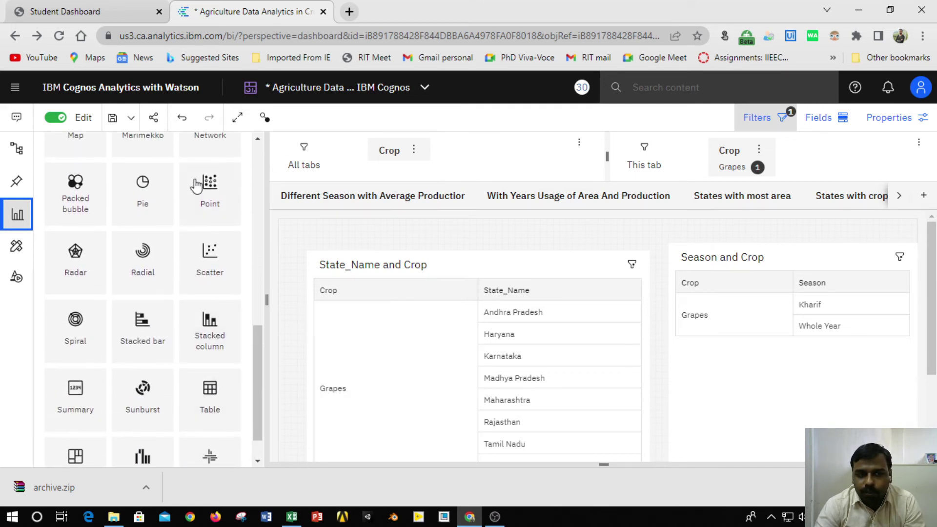
{"action": "left_click", "coordinate": [17, 215]}
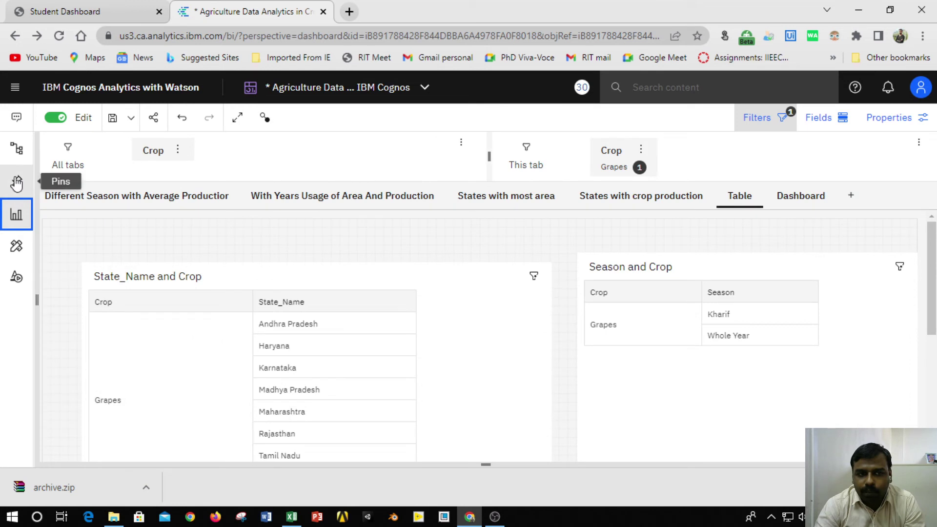
Inspect the column fields of the State_Name and Crop table and the Season and Crop table alongside the crop_production.csv source fields
{"action": "left_click", "coordinate": [328, 274]}
{"action": "left_click", "coordinate": [825, 118]}
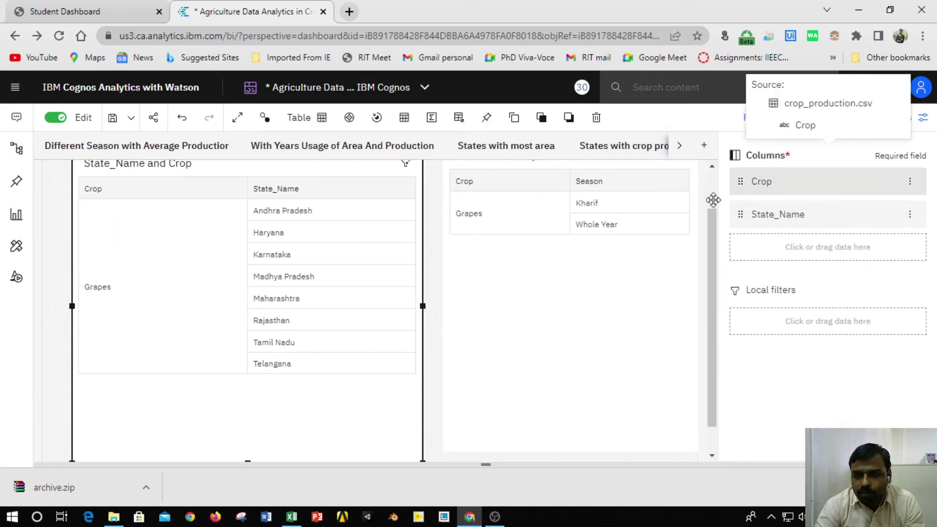
{"action": "left_click", "coordinate": [17, 155]}
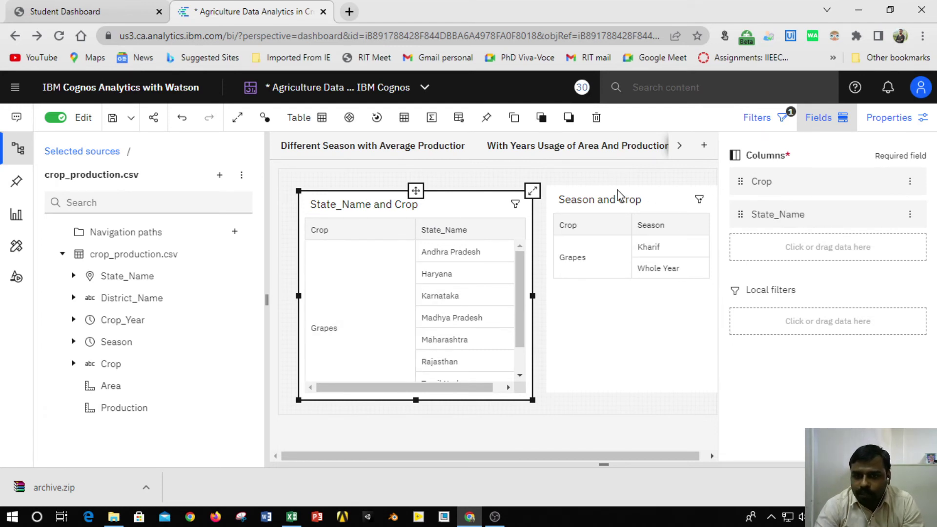
{"action": "left_click", "coordinate": [596, 198]}
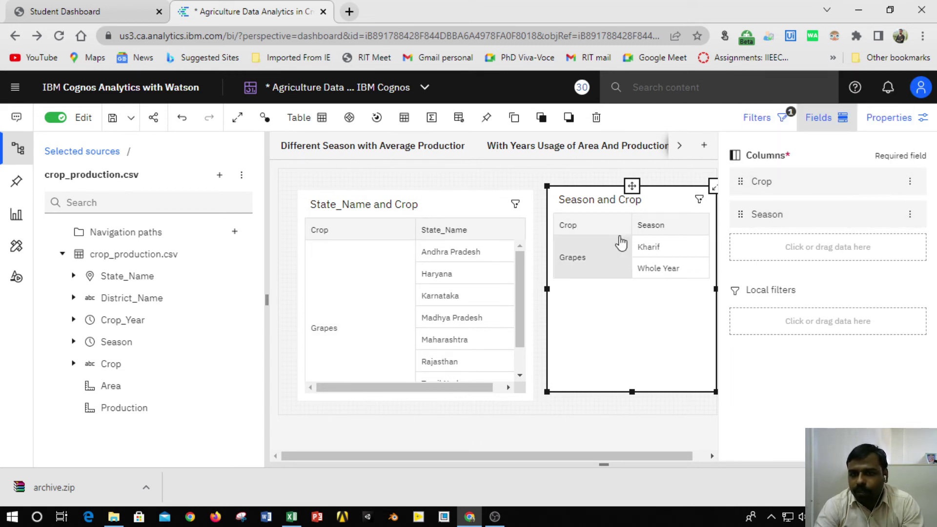
Change the Table tab's Crop filter from Grapes to Gram and review the filtered state and season tables
{"action": "left_click", "coordinate": [770, 120]}
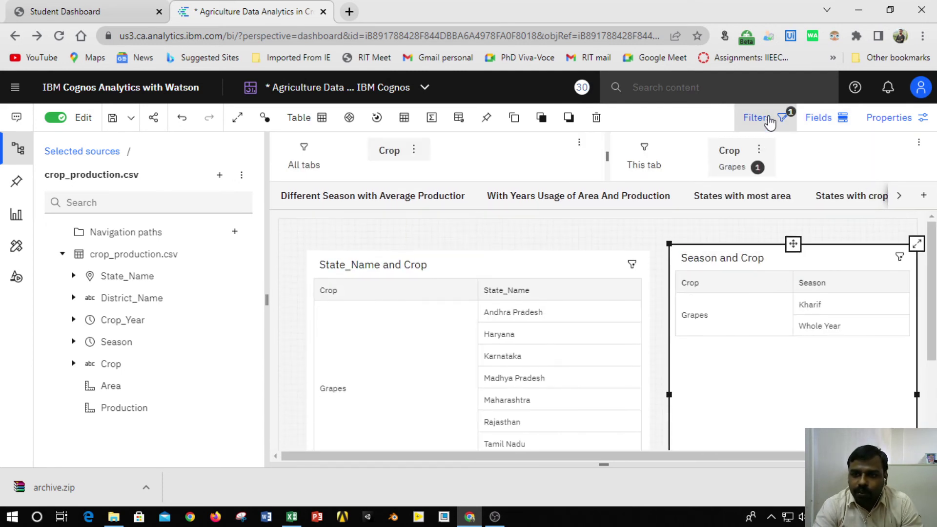
{"action": "left_click", "coordinate": [727, 152]}
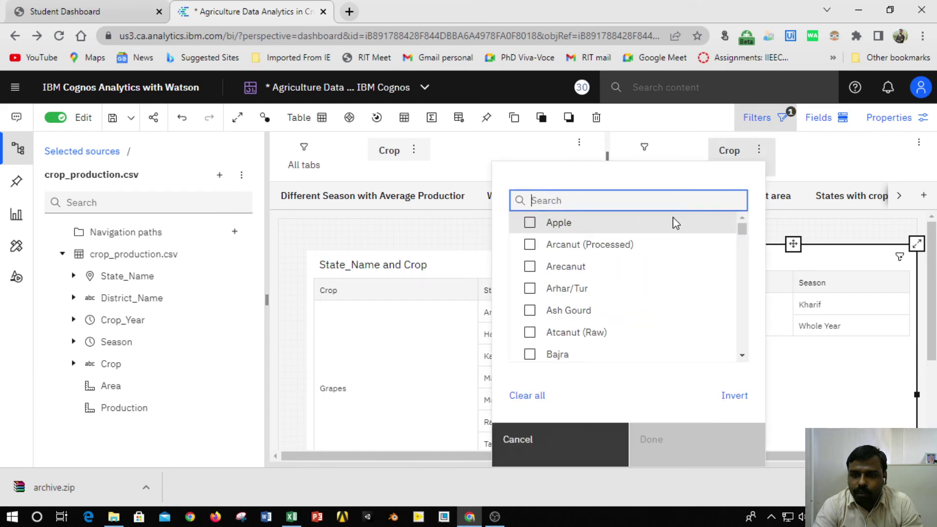
{"action": "left_click_drag", "start_coordinate": [742, 229], "coordinate": [741, 273]}
{"action": "left_click", "coordinate": [530, 303]}
{"action": "left_click", "coordinate": [530, 282]}
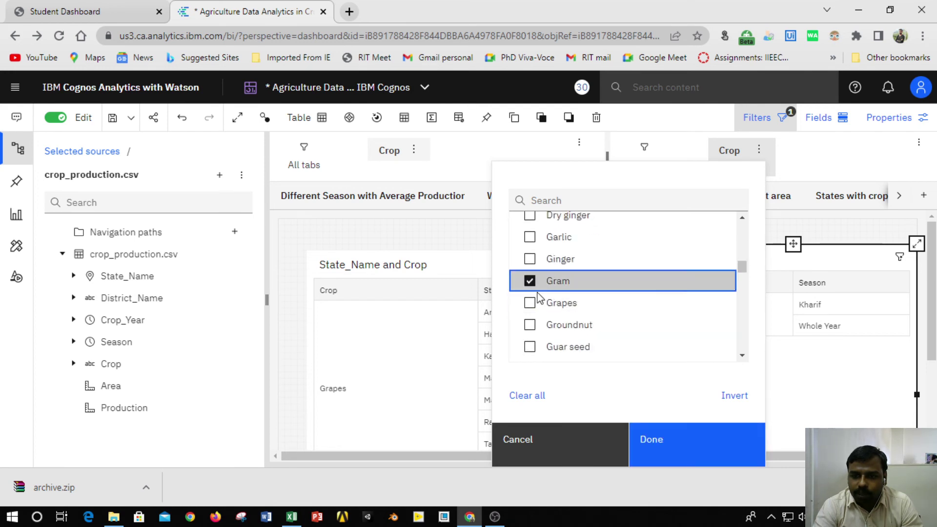
{"action": "left_click", "coordinate": [700, 450]}
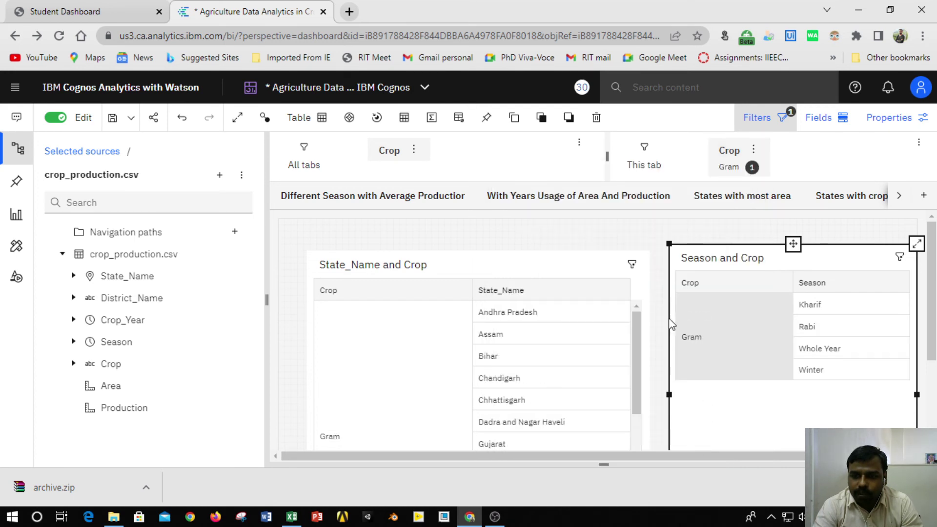
{"action": "scroll", "coordinate": [597, 287], "scroll_direction": "down", "scroll_amount": 2}
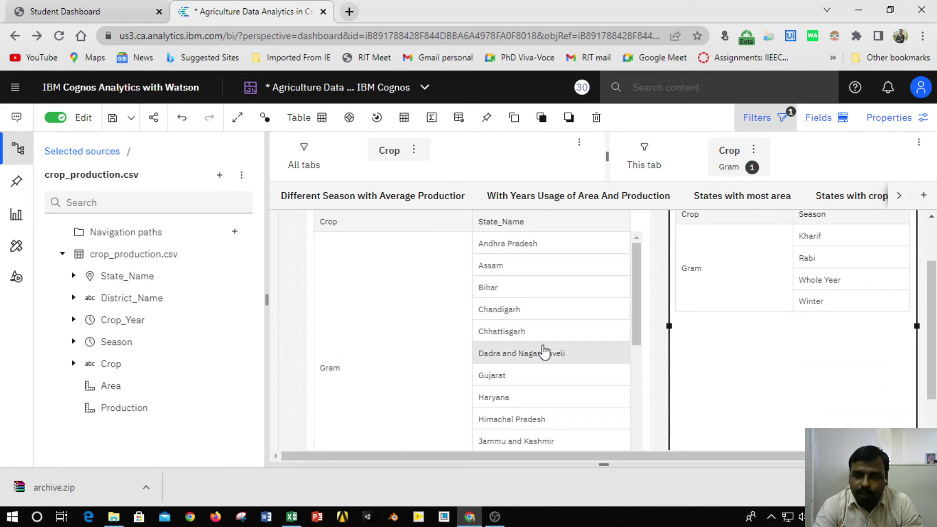
{"action": "left_click_drag", "start_coordinate": [637, 292], "coordinate": [638, 398]}
{"action": "left_click_drag", "start_coordinate": [931, 324], "coordinate": [932, 281]}
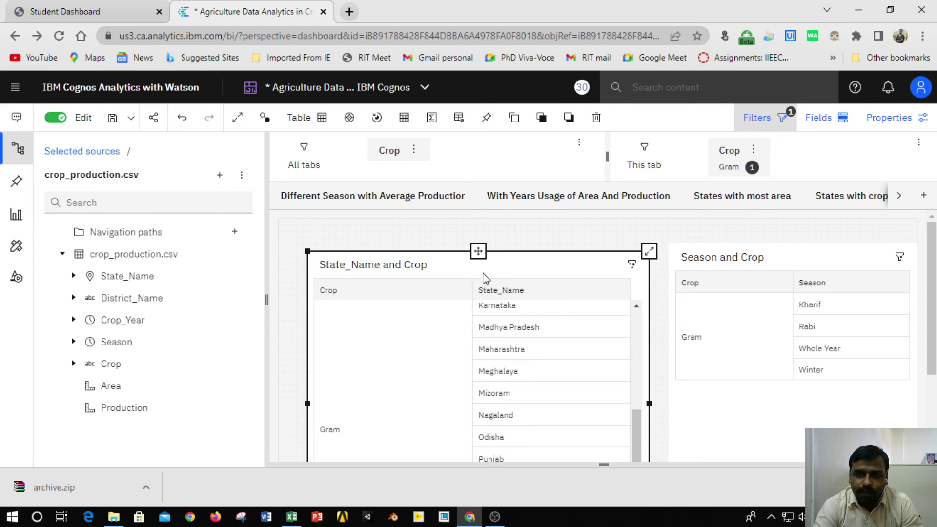
Go to the combined Dashboard tab and collapse the data sources pane to give the charts more room
{"action": "left_click", "coordinate": [901, 196]}
{"action": "left_click", "coordinate": [900, 197]}
{"action": "left_click", "coordinate": [861, 199]}
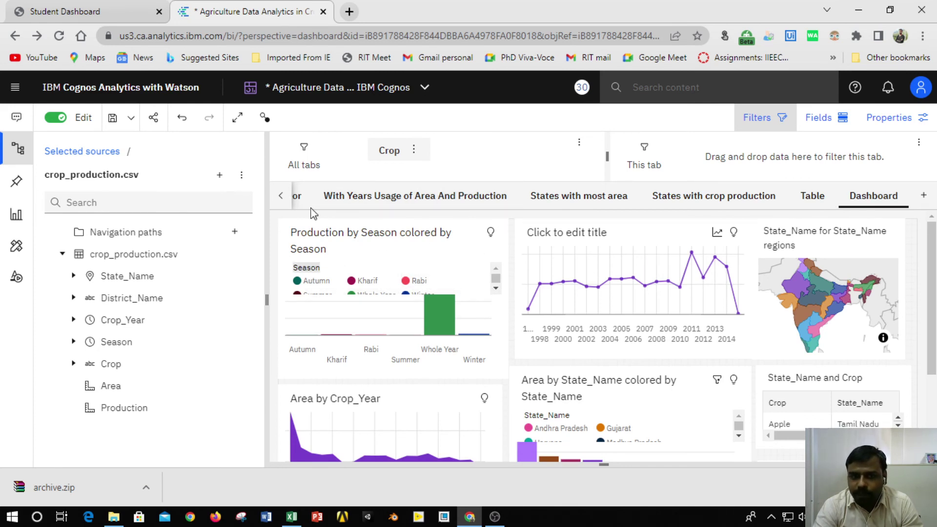
{"action": "left_click", "coordinate": [5, 145]}
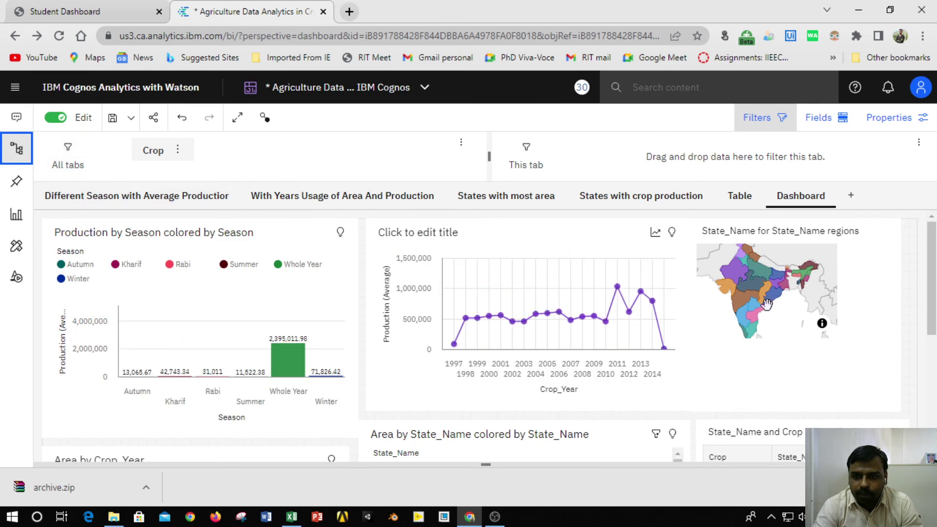
Look over the Dashboard tab's season, year and state charts, the region map and the crop tables
{"action": "scroll", "coordinate": [235, 214], "scroll_direction": "down", "scroll_amount": 4}
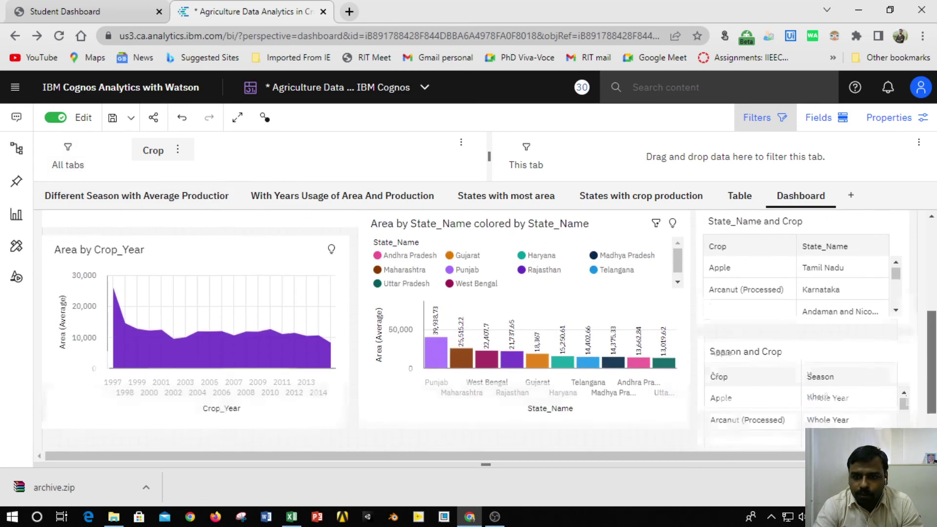
{"action": "scroll", "coordinate": [488, 329], "scroll_direction": "up", "scroll_amount": 4}
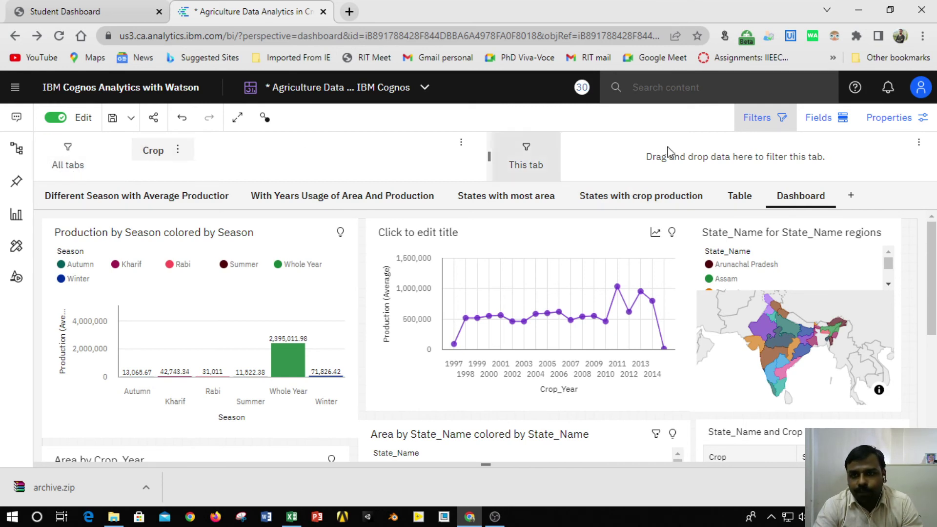
{"action": "left_click", "coordinate": [758, 122]}
{"action": "left_click", "coordinate": [758, 121]}
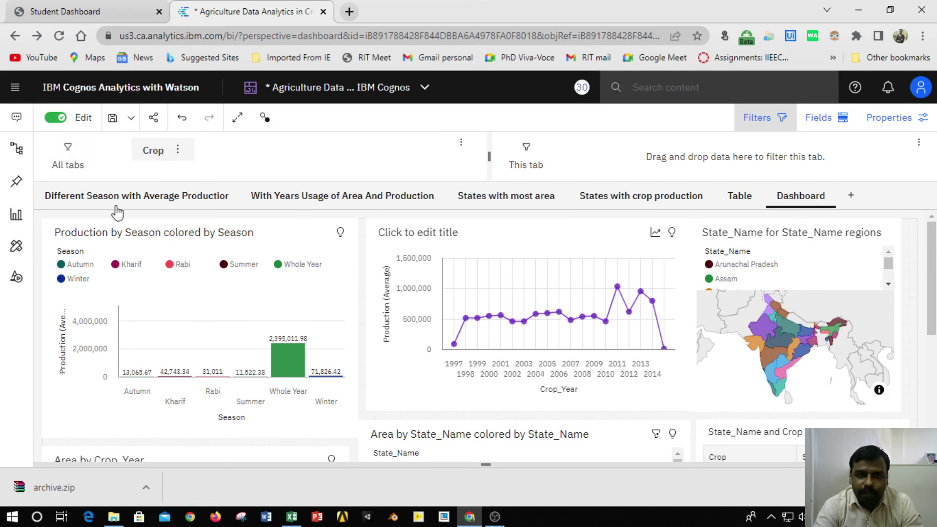
{"action": "scroll", "coordinate": [335, 428], "scroll_direction": "down", "scroll_amount": 4}
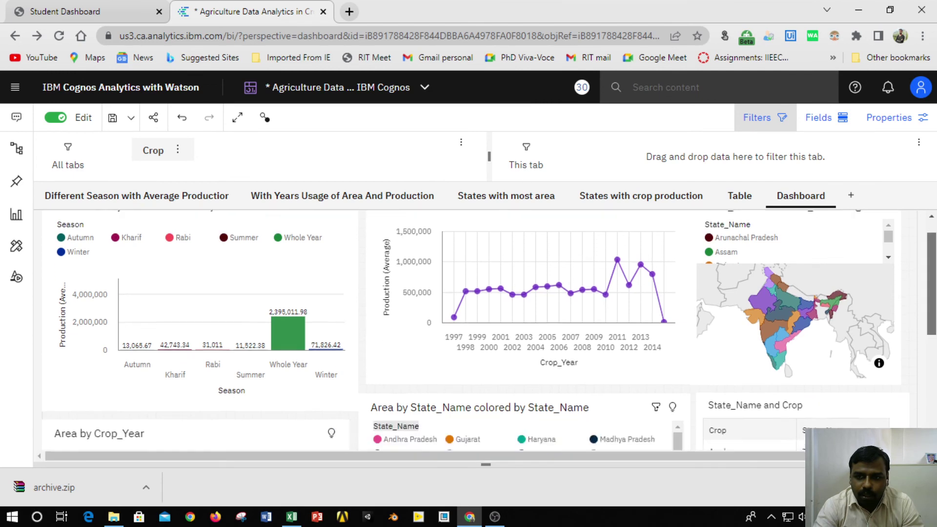
{"action": "scroll", "coordinate": [336, 429], "scroll_direction": "up", "scroll_amount": 4}
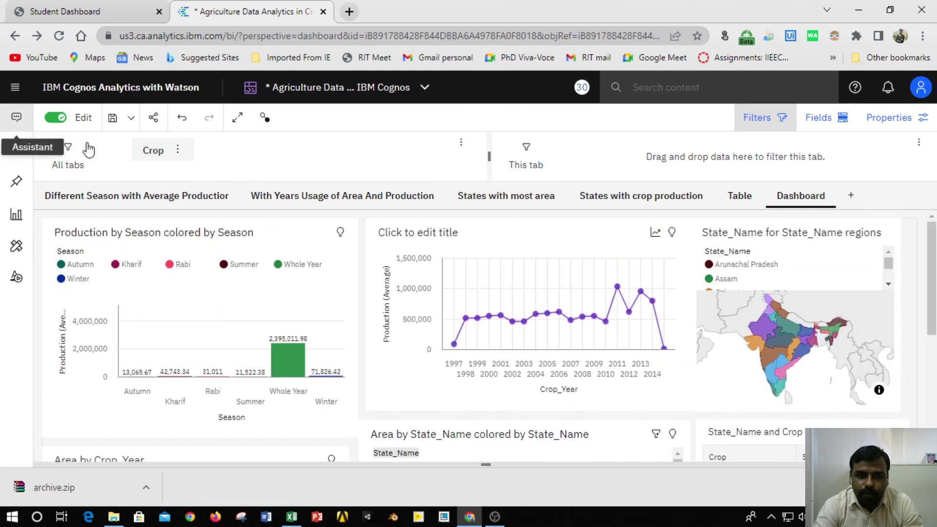
Filter all tabs to the crop Kapas and review the updated Dashboard charts, map and tables
{"action": "left_click", "coordinate": [158, 156]}
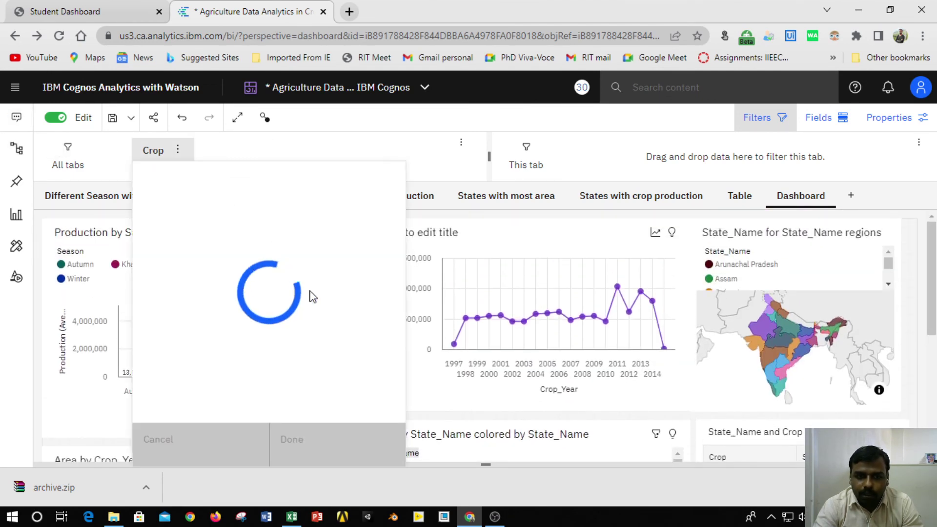
{"action": "left_click_drag", "start_coordinate": [385, 237], "coordinate": [403, 287]}
{"action": "left_click", "coordinate": [180, 253]}
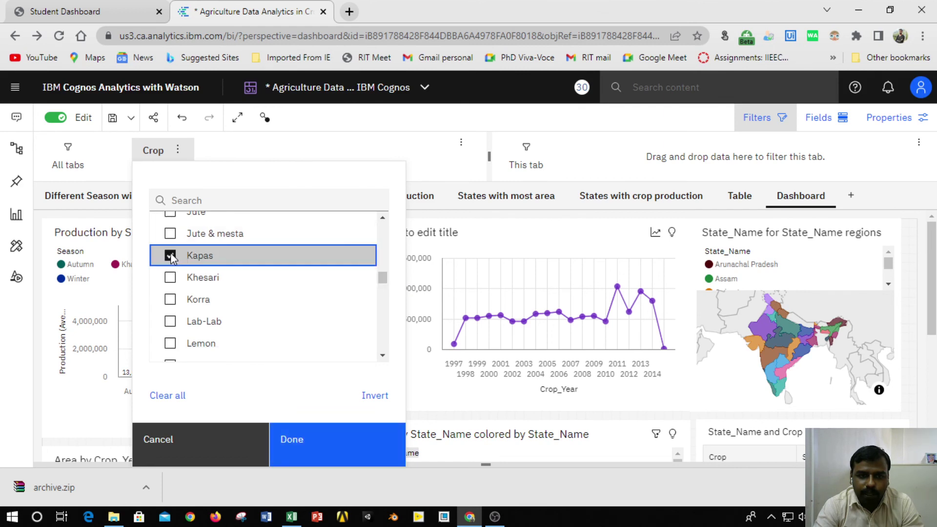
{"action": "left_click", "coordinate": [331, 441]}
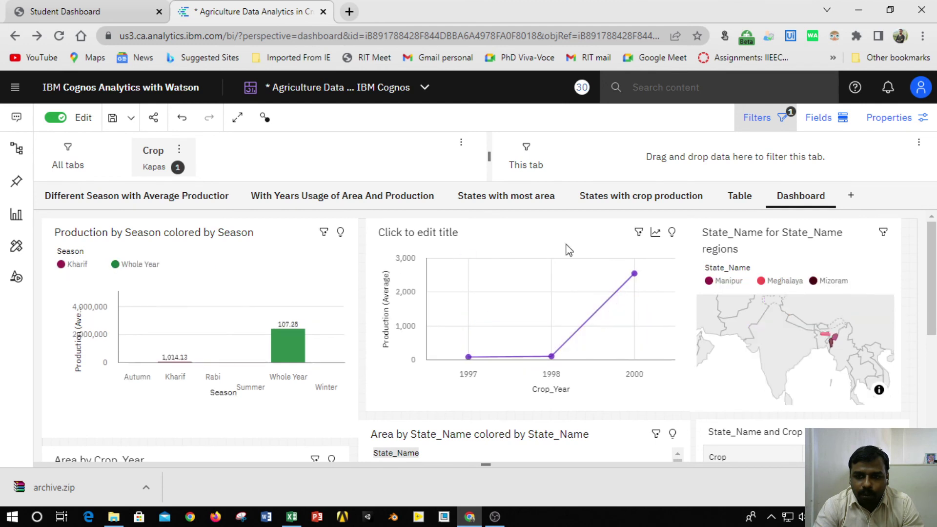
{"action": "scroll", "coordinate": [535, 312], "scroll_direction": "down", "scroll_amount": 5}
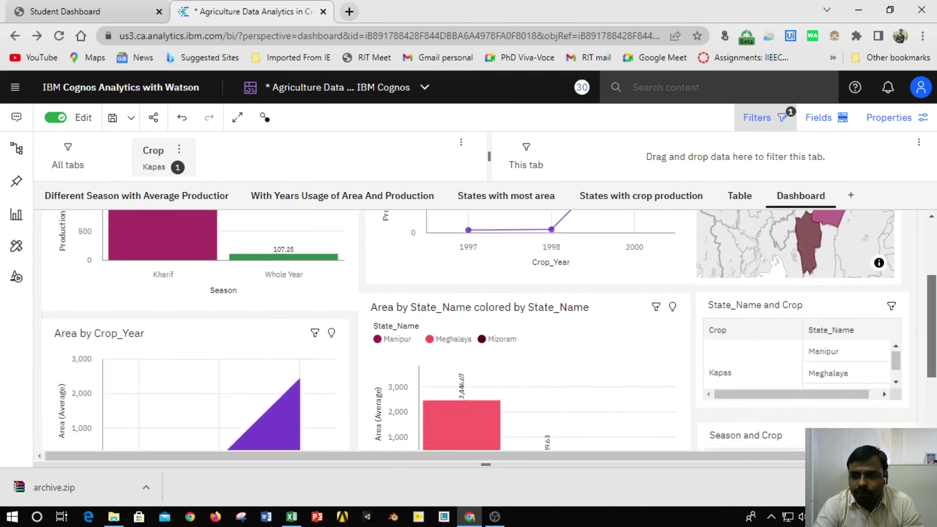
{"action": "scroll", "coordinate": [479, 337], "scroll_direction": "up", "scroll_amount": 5}
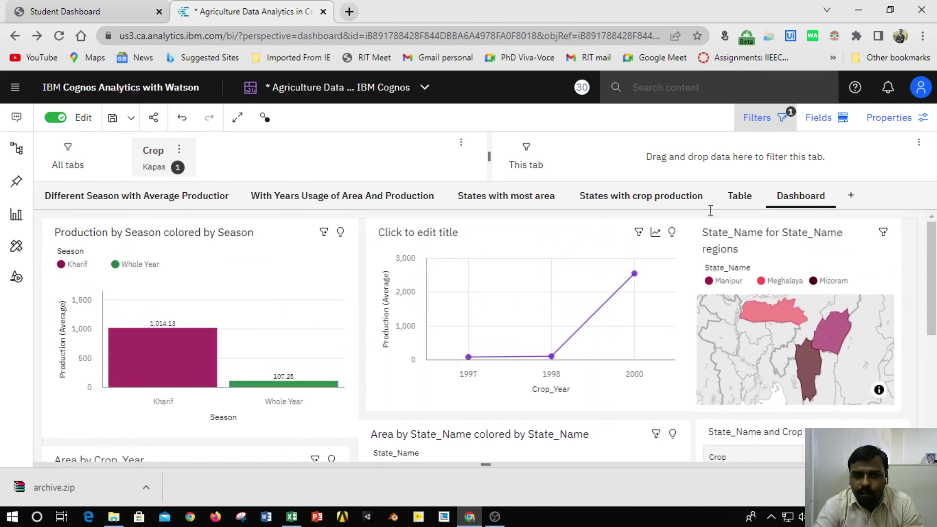
Add Apple to the all-tabs Crop filter alongside Kapas and review the updated Dashboard visualizations
{"action": "left_click", "coordinate": [152, 154]}
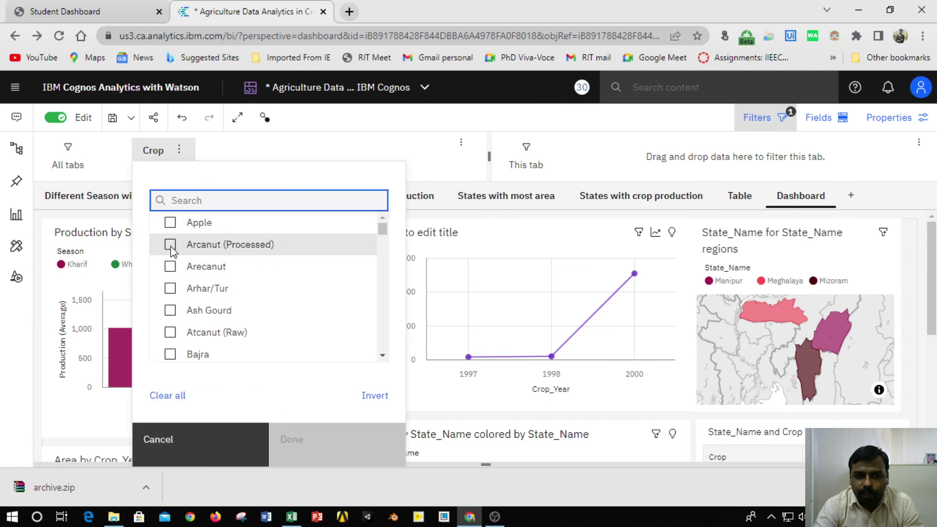
{"action": "left_click", "coordinate": [170, 223]}
{"action": "left_click", "coordinate": [314, 446]}
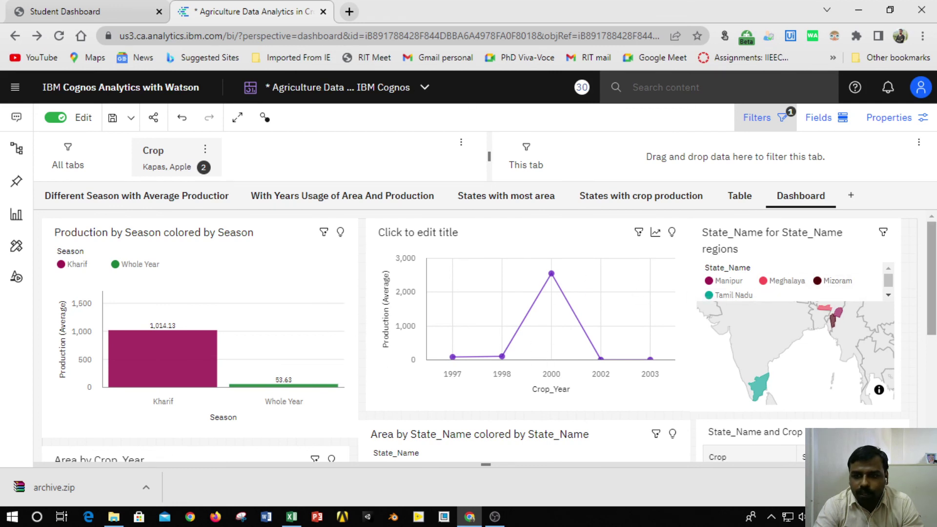
{"action": "scroll", "coordinate": [811, 290], "scroll_direction": "down", "scroll_amount": 5}
{"action": "scroll", "coordinate": [488, 337], "scroll_direction": "up", "scroll_amount": 5}
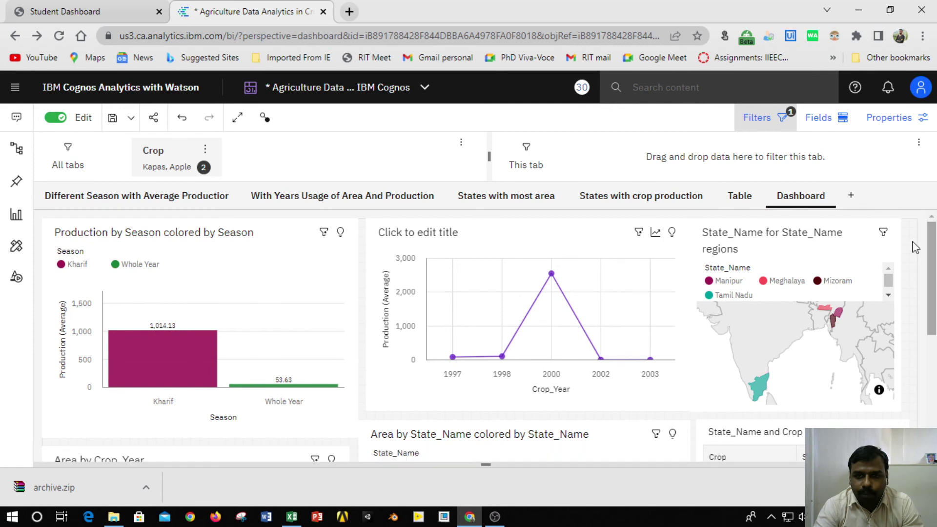
Save the dashboard and bring up its sharing options to view the link and embed code
{"action": "left_click", "coordinate": [113, 122]}
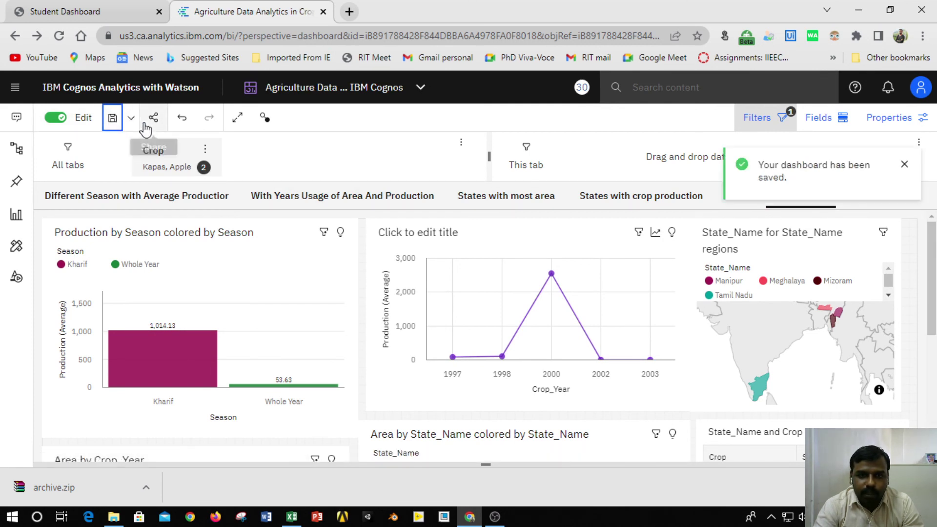
{"action": "left_click", "coordinate": [131, 118]}
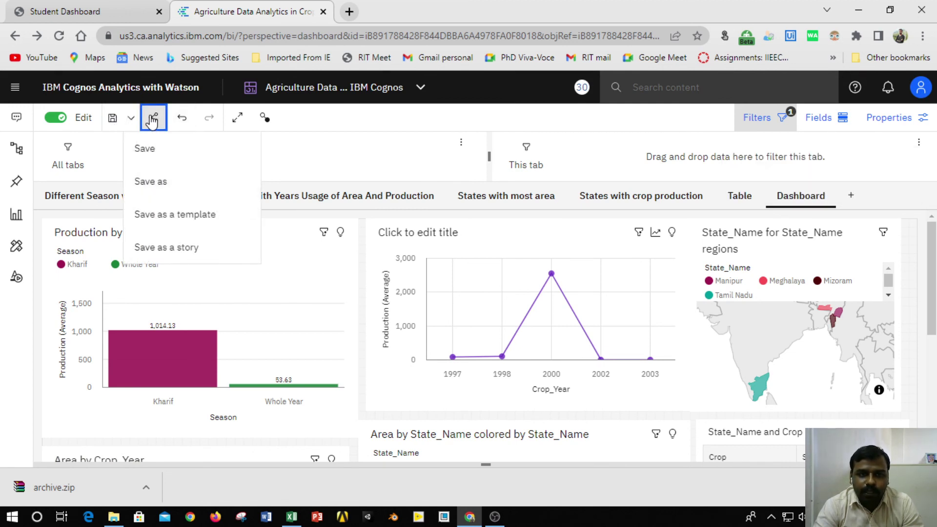
{"action": "left_click", "coordinate": [153, 121]}
{"action": "left_click", "coordinate": [154, 125]}
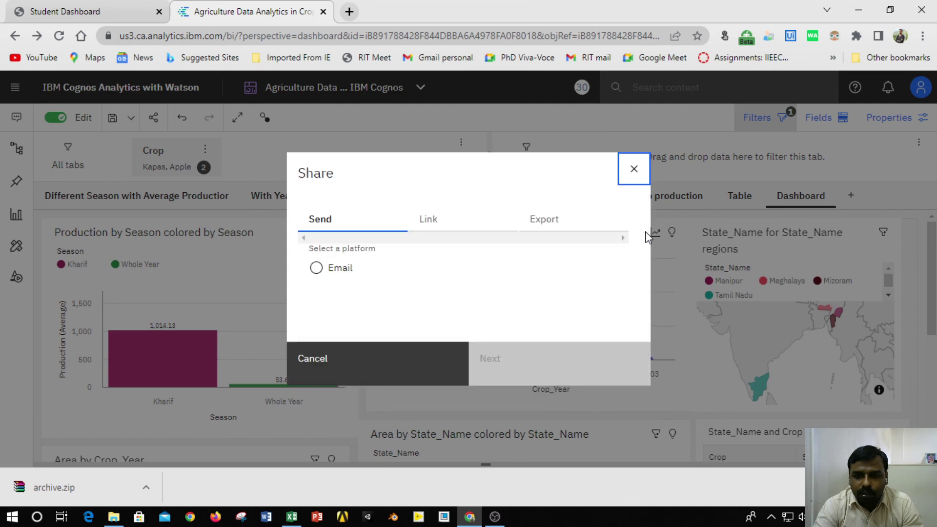
{"action": "left_click", "coordinate": [441, 221]}
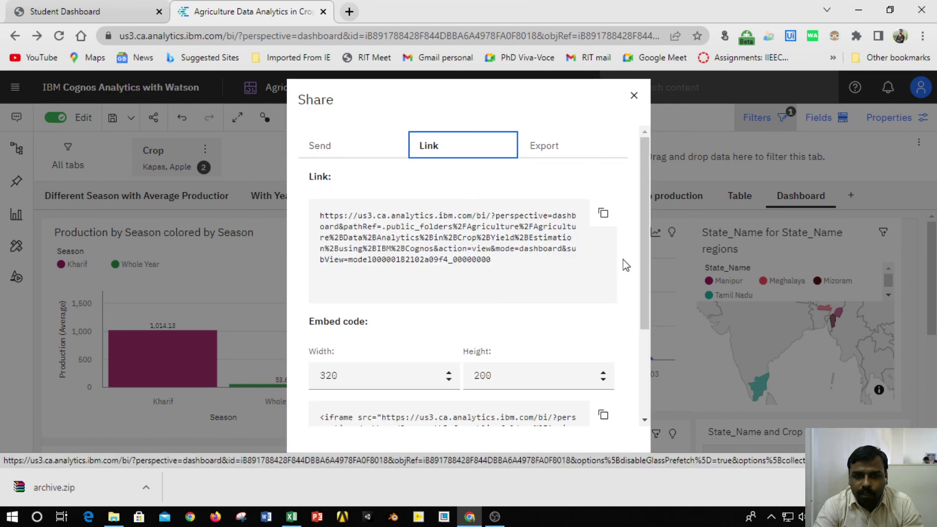
{"action": "mouse_move", "coordinate": [645, 245]}
{"action": "left_mouse_down"}
{"action": "mouse_move", "coordinate": [643, 375]}
{"action": "mouse_move", "coordinate": [647, 229]}
{"action": "left_mouse_up"}
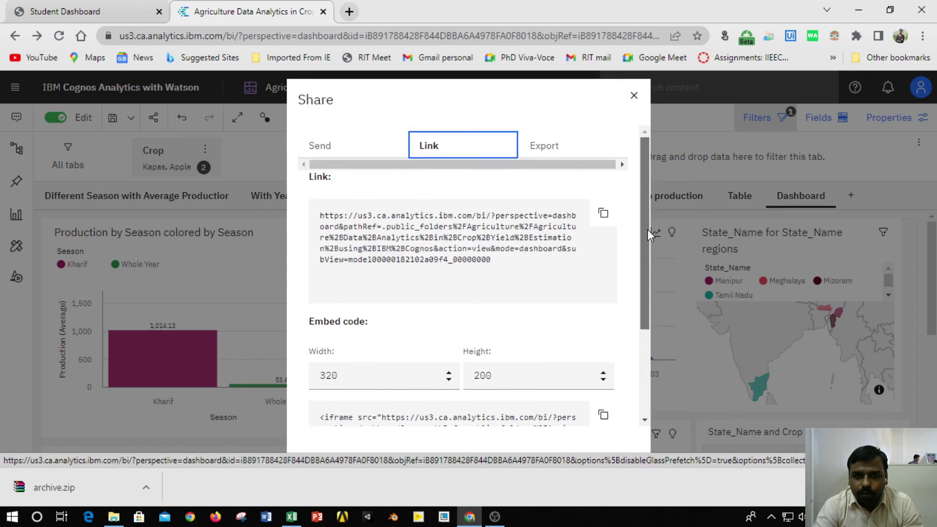